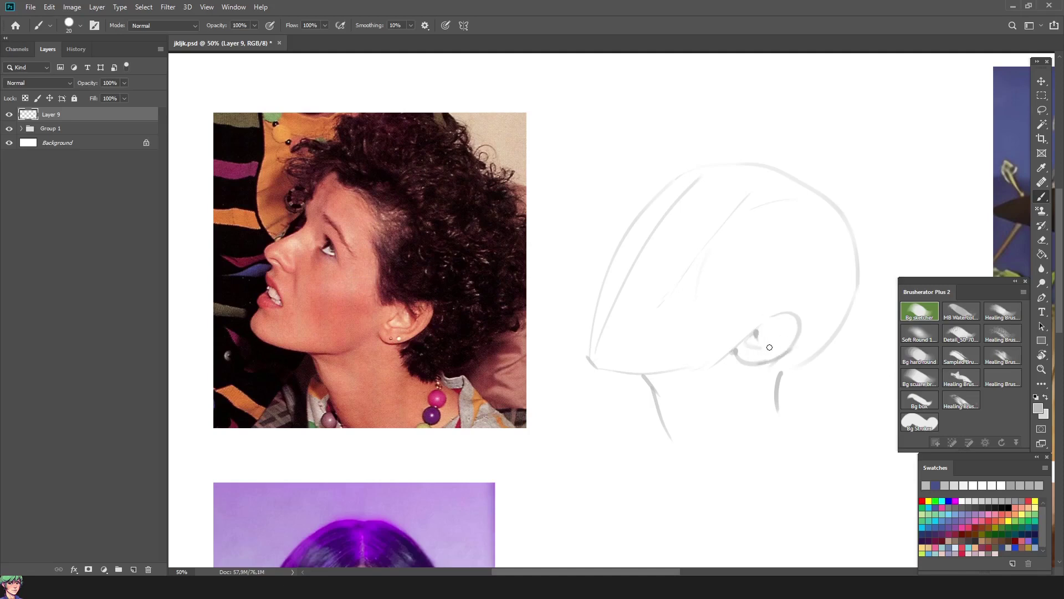
- Undo the last stroke, flip the view, rework the jawline from ear to chin, and lightly shade beneath the jaw
{"action": "key", "text": "ctrl+z"}
{"action": "key", "text": "h"}
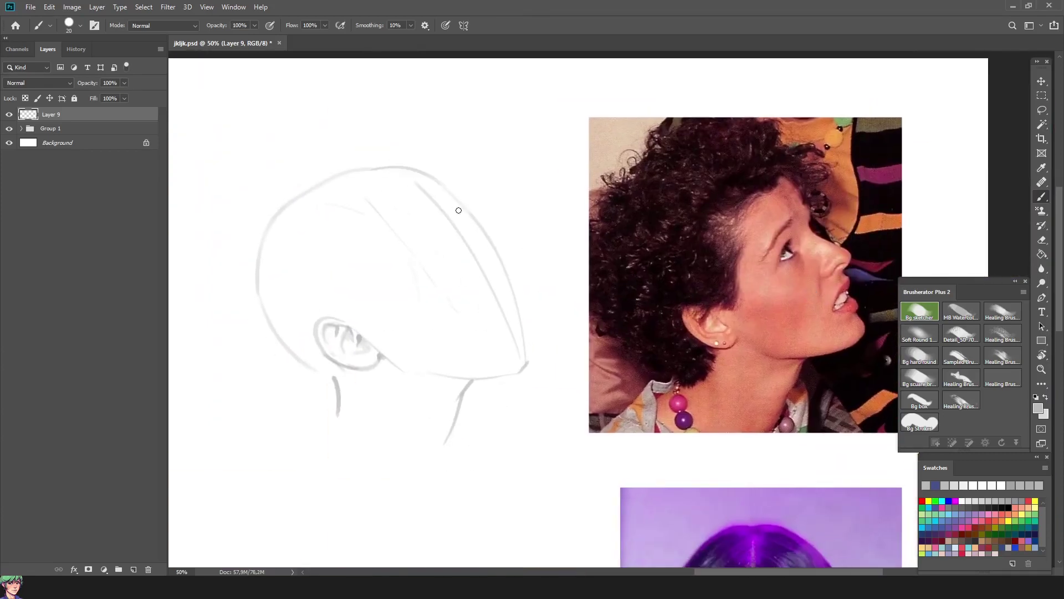
{"action": "key", "text": "x"}
{"action": "left_click_drag", "start_coordinate": [394, 360], "coordinate": [425, 373]}
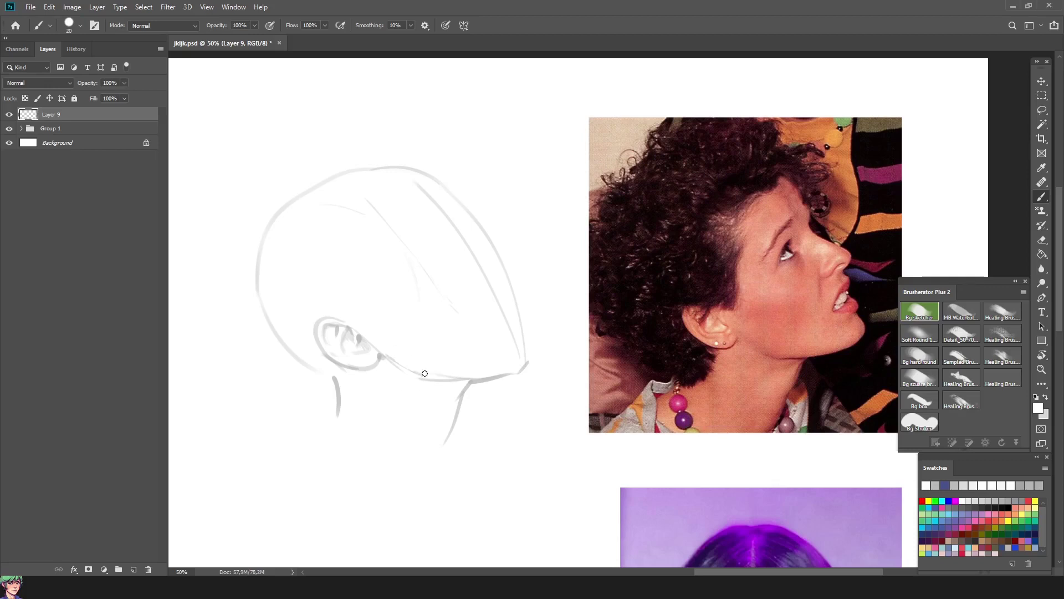
{"action": "left_click", "coordinate": [456, 418], "text": "alt"}
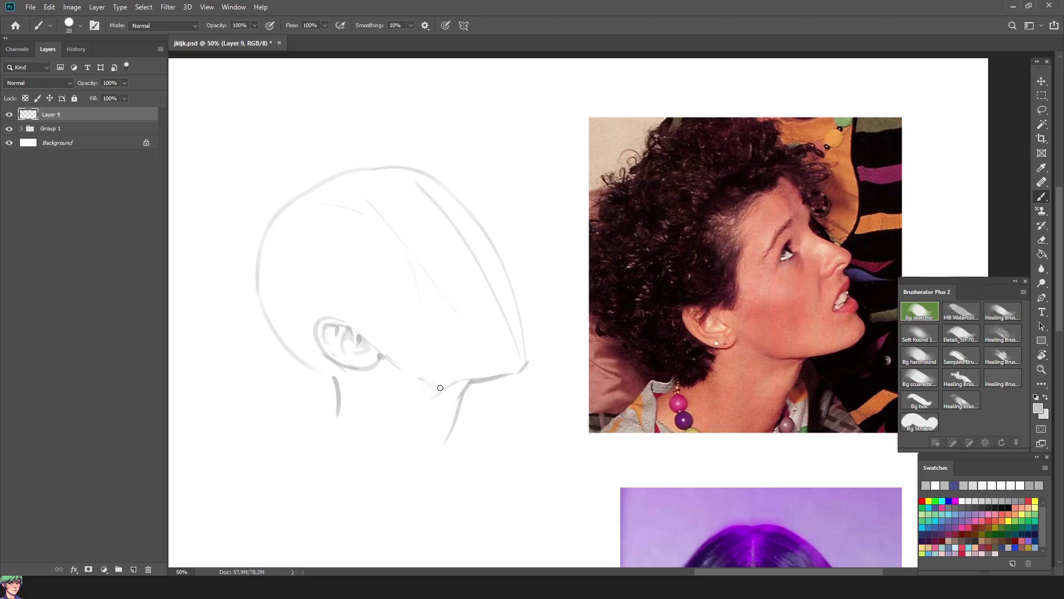
{"action": "left_click_drag", "start_coordinate": [457, 381], "coordinate": [470, 381]}
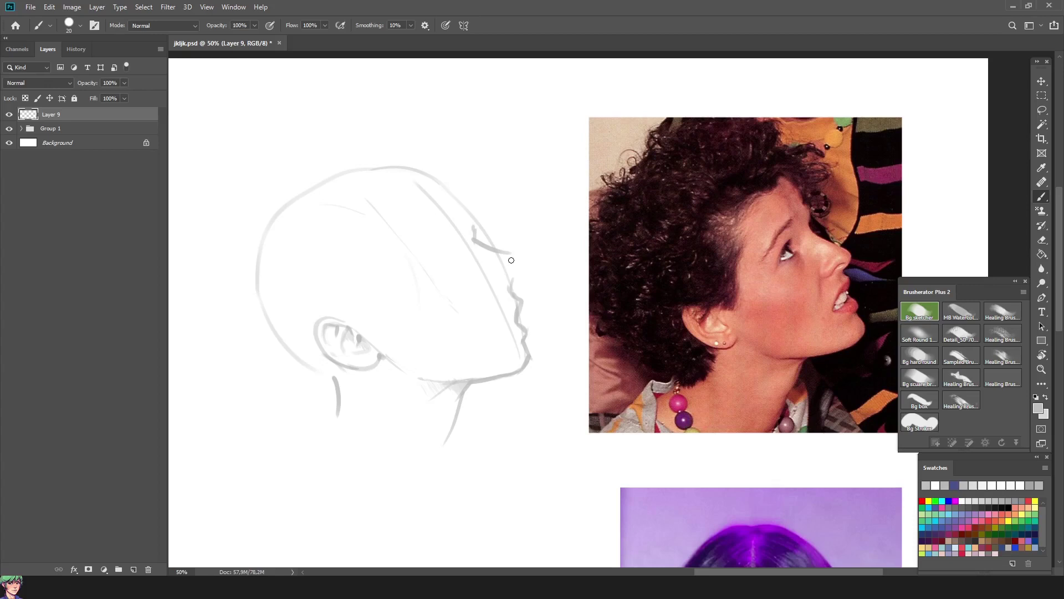
- Flip the view back, then sketch the nose with its nostril and clean up the nose and lip profile using gray and white
{"action": "key", "text": "ctrl+shift+h"}
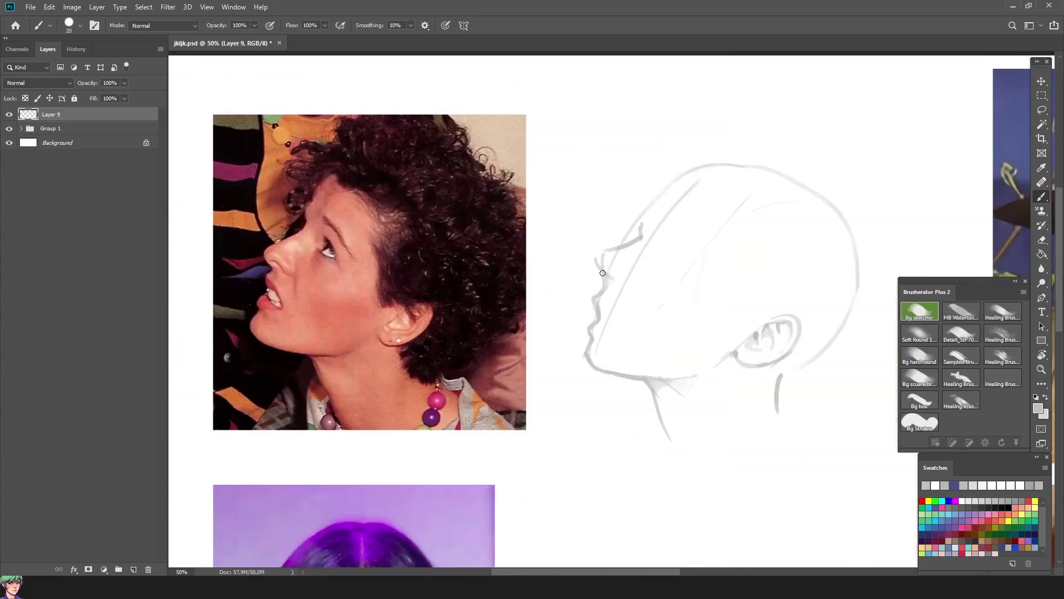
{"action": "mouse_move", "coordinate": [597, 253]}
{"action": "left_mouse_down"}
{"action": "mouse_move", "coordinate": [607, 277]}
{"action": "mouse_move", "coordinate": [641, 219]}
{"action": "mouse_move", "coordinate": [609, 274]}
{"action": "left_mouse_up"}
{"action": "key", "text": "x"}
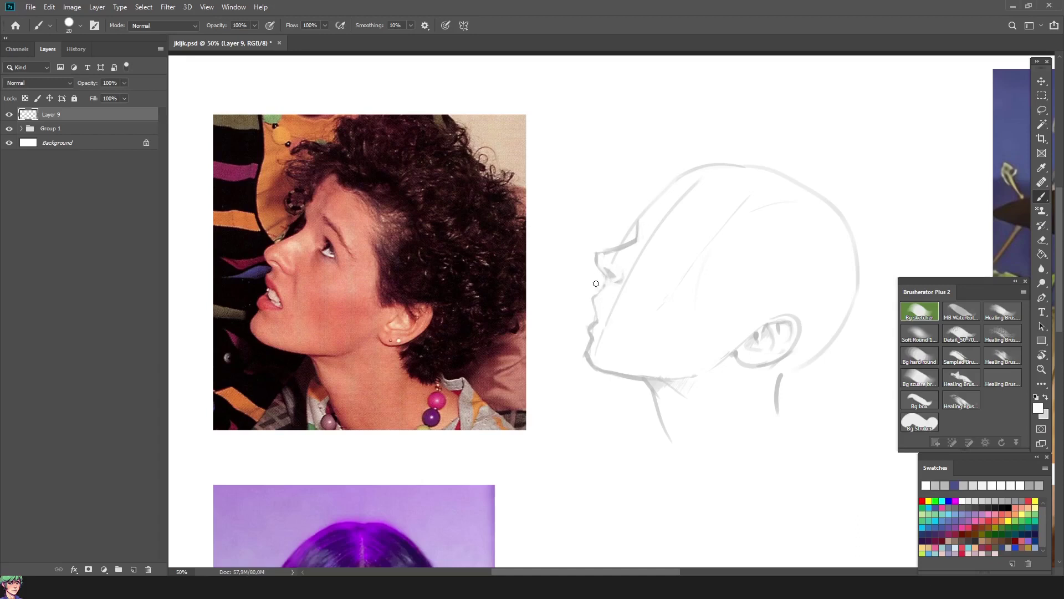
{"action": "left_click_drag", "start_coordinate": [635, 238], "coordinate": [620, 257]}
{"action": "left_click_drag", "start_coordinate": [595, 341], "coordinate": [589, 357]}
{"action": "key", "text": "x"}
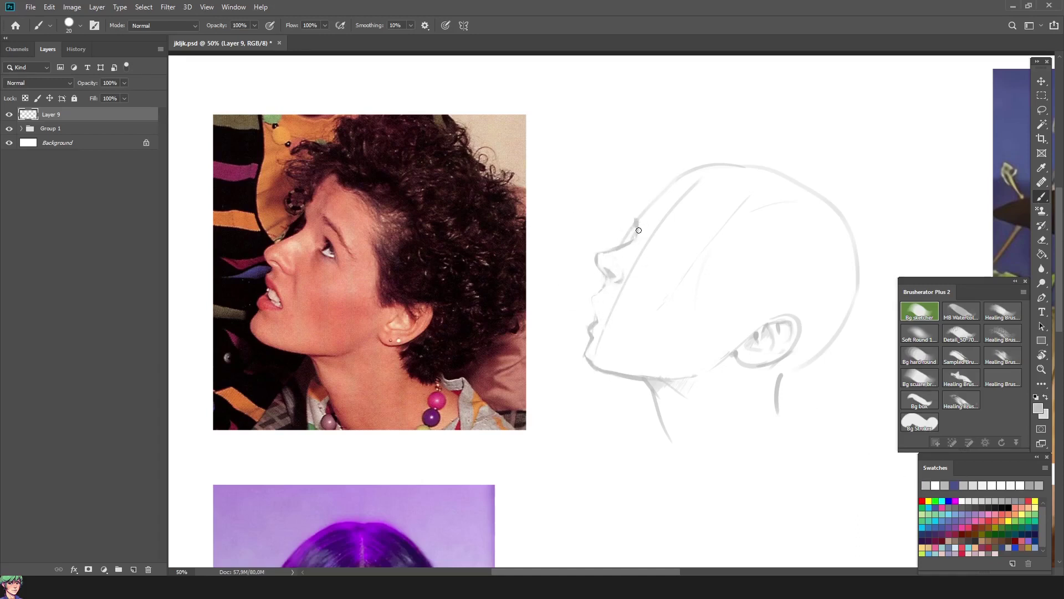
{"action": "key", "text": "x"}
{"action": "mouse_move", "coordinate": [599, 256]}
{"action": "left_mouse_down"}
{"action": "mouse_move", "coordinate": [609, 283]}
{"action": "mouse_move", "coordinate": [592, 275]}
{"action": "left_mouse_up"}
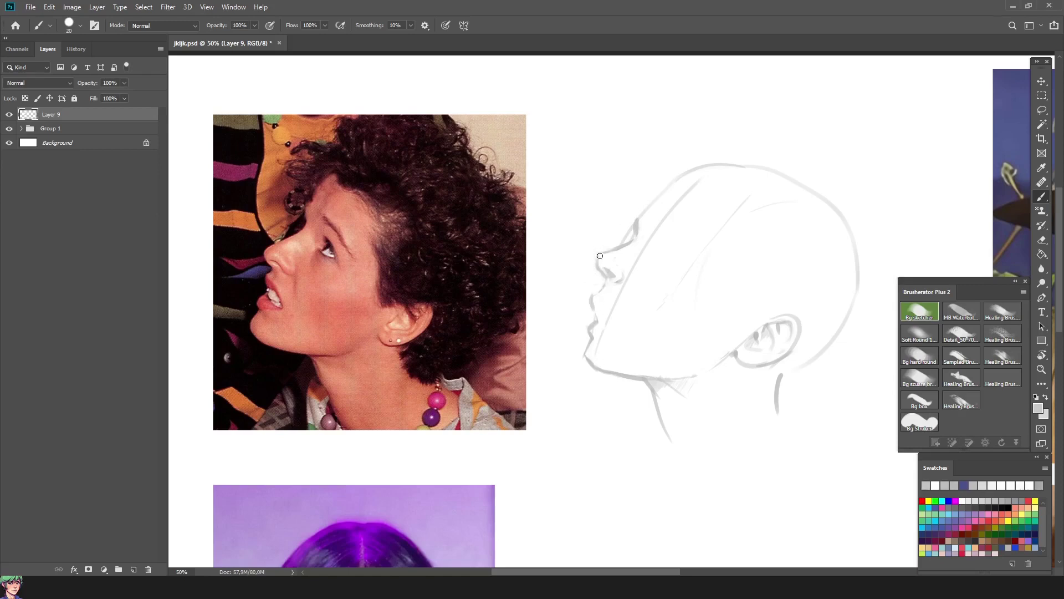
- Sketch the upturned eye with its brow and the parted lips, and shade around the lower lip in the flipped view
{"action": "left_click_drag", "start_coordinate": [656, 264], "coordinate": [684, 274]}
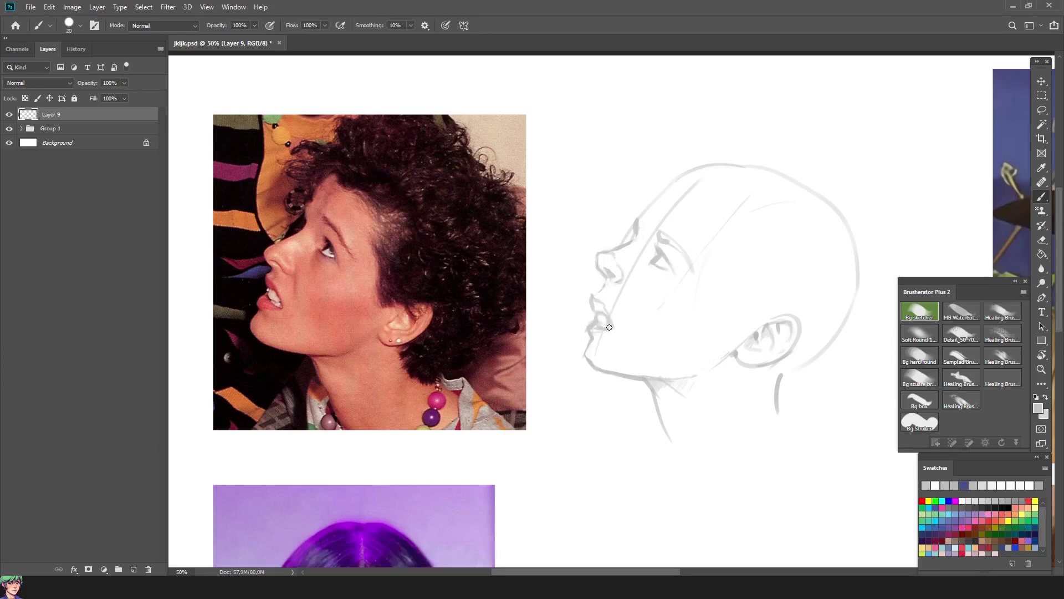
{"action": "key", "text": "x"}
{"action": "key", "text": "h"}
{"action": "mouse_move", "coordinate": [798, 289]}
{"action": "left_mouse_down"}
{"action": "mouse_move", "coordinate": [685, 302]}
{"action": "mouse_move", "coordinate": [540, 363]}
{"action": "mouse_move", "coordinate": [561, 359]}
{"action": "left_mouse_up"}
{"action": "key", "text": "bracketleft"}
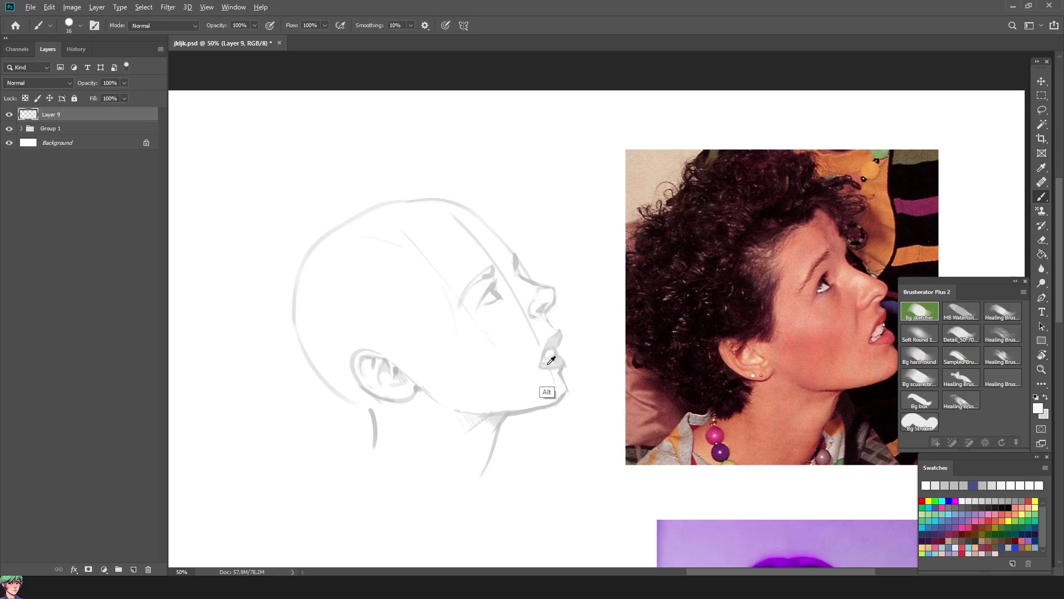
{"action": "key", "text": "x"}
{"action": "key", "text": "bracketright"}
{"action": "key", "text": "bracketright"}
{"action": "key", "text": "bracketright"}
{"action": "left_click_drag", "start_coordinate": [554, 368], "coordinate": [563, 376]}
- Warp the facial sketch with the Liquify filter and apply the change
{"action": "key", "text": "x"}
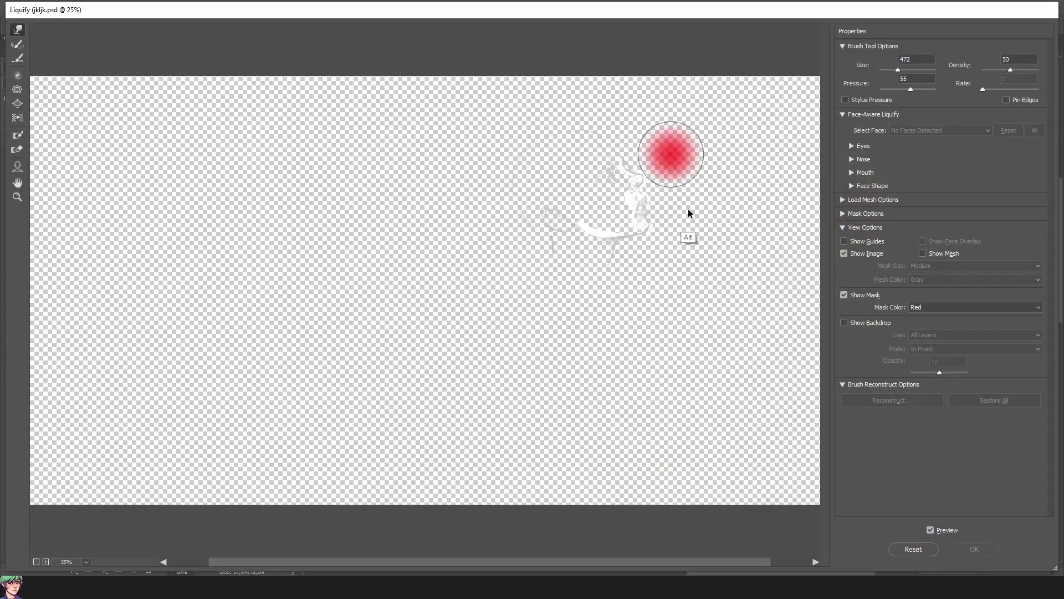
{"action": "left_click_drag", "start_coordinate": [672, 154], "coordinate": [689, 64]}
{"action": "key", "text": "Return"}
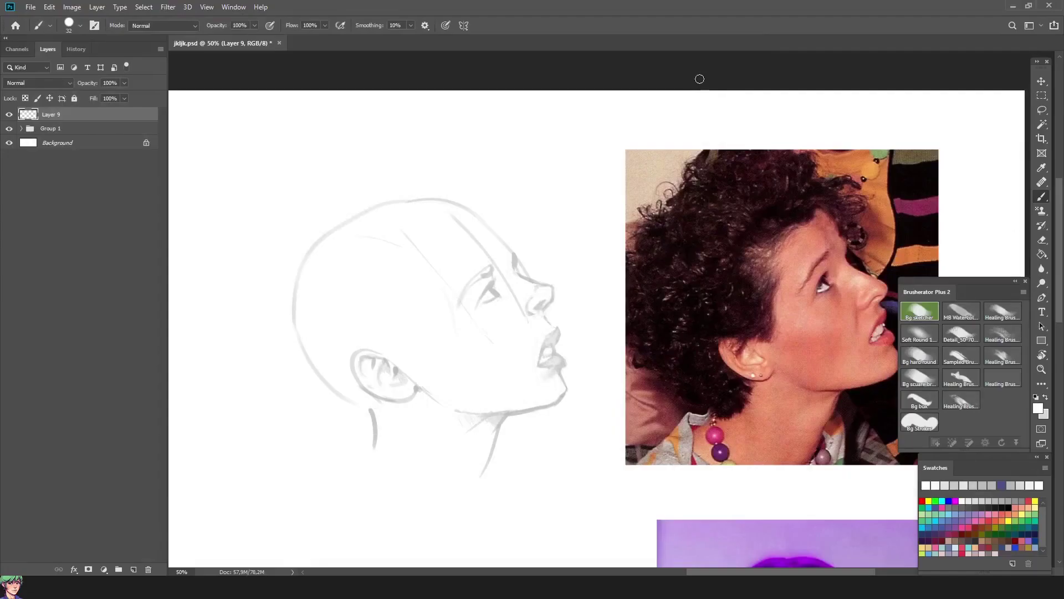
- Remove the construction lines from the forehead and face, and block in a light gray shadow at the brow
{"action": "key", "text": "x"}
{"action": "key", "text": "bracketleft"}
{"action": "key", "text": "bracketleft"}
{"action": "key", "text": "bracketleft"}
{"action": "key", "text": "x"}
{"action": "key", "text": "bracketright"}
{"action": "key", "text": "bracketright"}
{"action": "key", "text": "bracketright"}
{"action": "mouse_move", "coordinate": [509, 256]}
{"action": "left_mouse_down"}
{"action": "mouse_move", "coordinate": [487, 285]}
{"action": "mouse_move", "coordinate": [454, 218]}
{"action": "left_mouse_up"}
- Flip the view and adjust the face proportions with the Liquify filter
{"action": "left_click", "coordinate": [168, 7]}
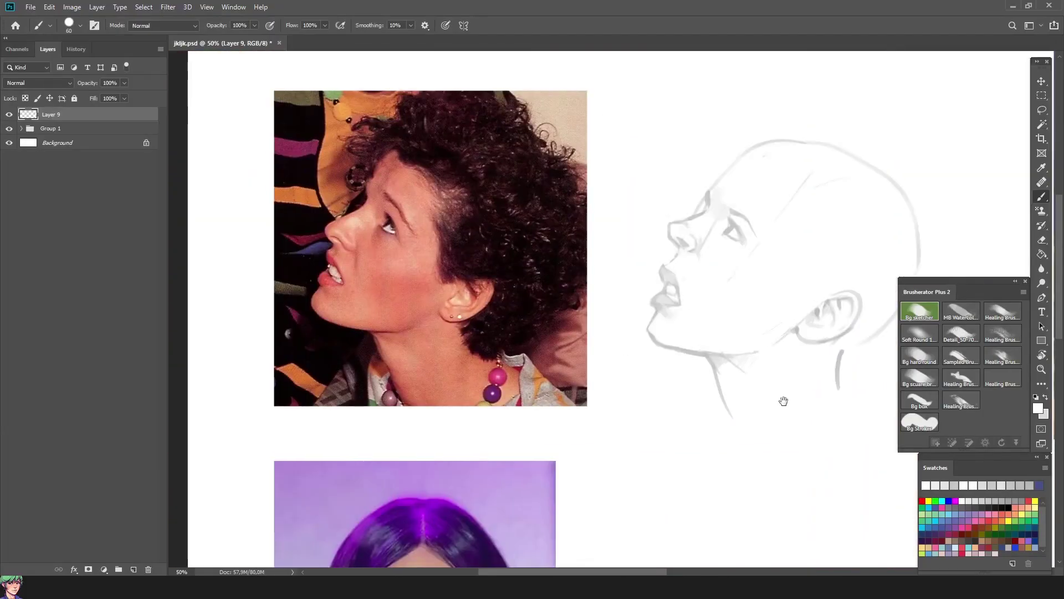
{"action": "left_click", "coordinate": [168, 7]}
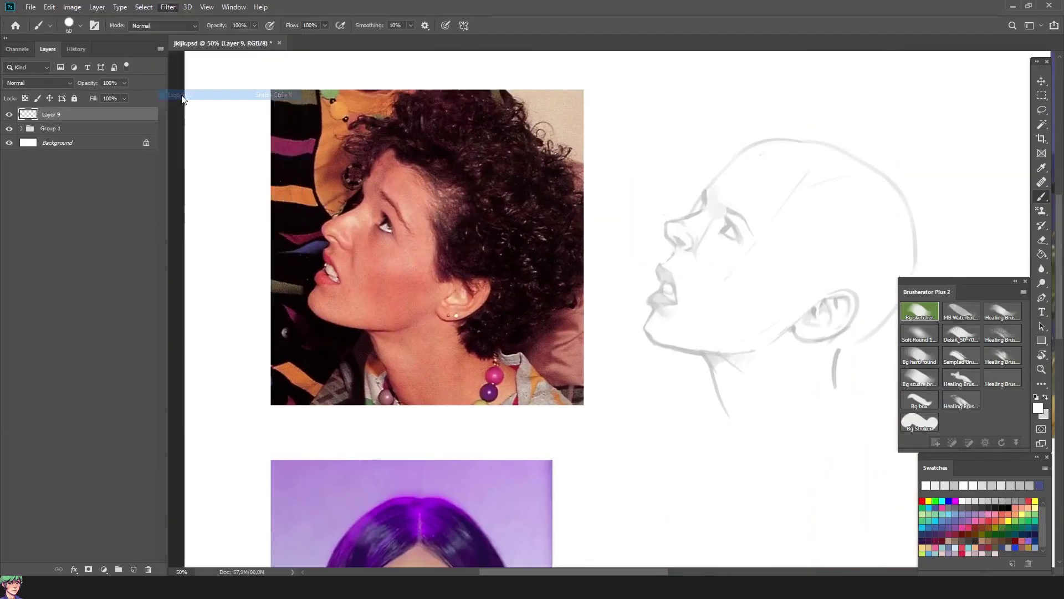
{"action": "left_click", "coordinate": [188, 98]}
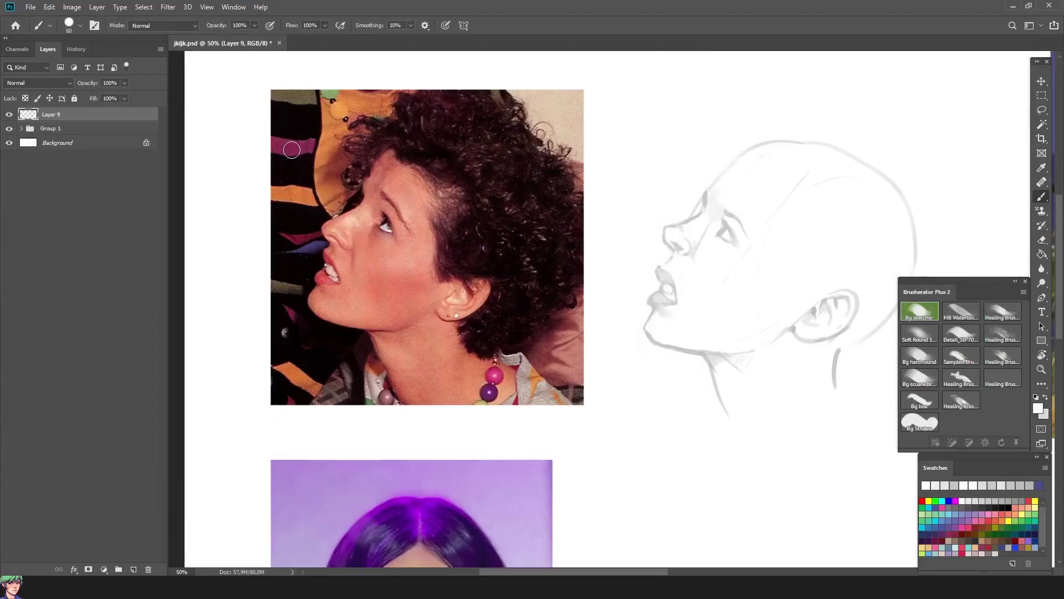
- Lasso the nose, reposition it on the profile, deselect it, and resume painting with the brush
{"action": "key", "text": "l"}
{"action": "left_click_drag", "start_coordinate": [701, 209], "coordinate": [689, 273]}
{"action": "key", "text": "ctrl+d"}
{"action": "key", "text": "b"}
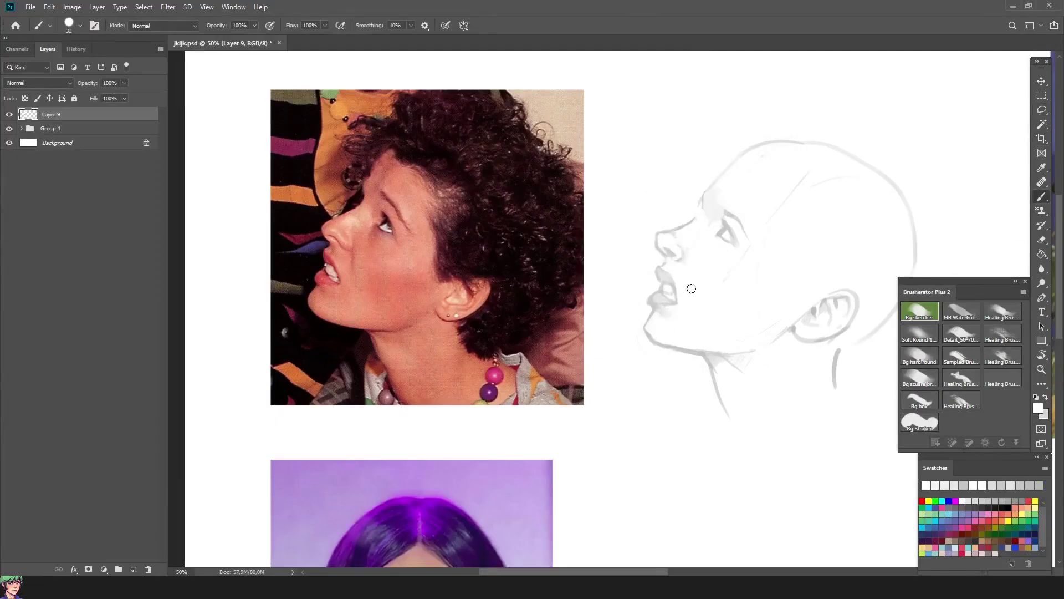
- Flip the view and shade the side and underside of the nose with sampled light grays and a 16 px brush
{"action": "key", "text": "bracketleft"}
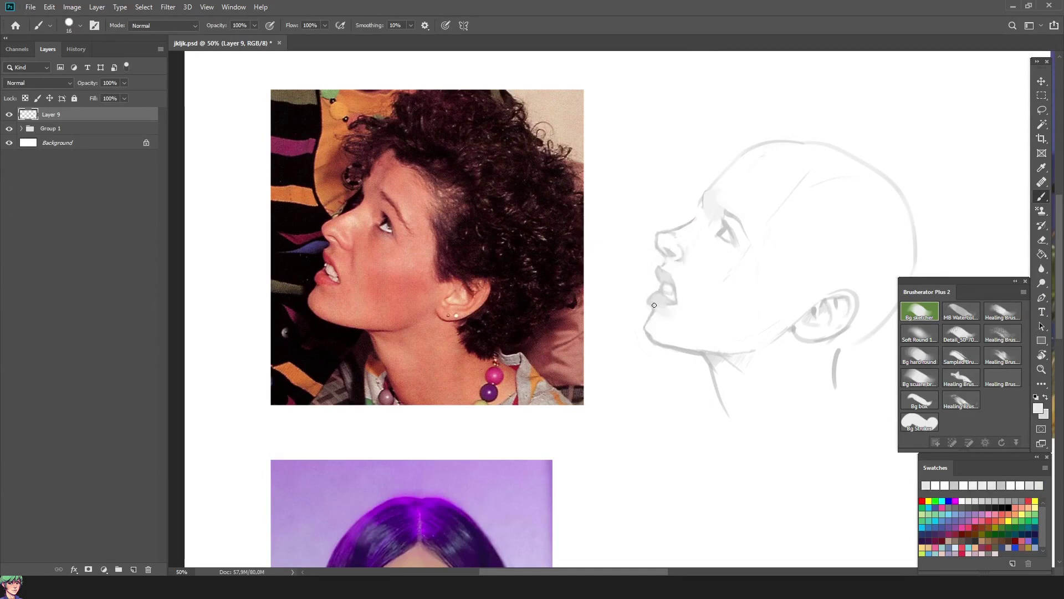
{"action": "key", "text": "h"}
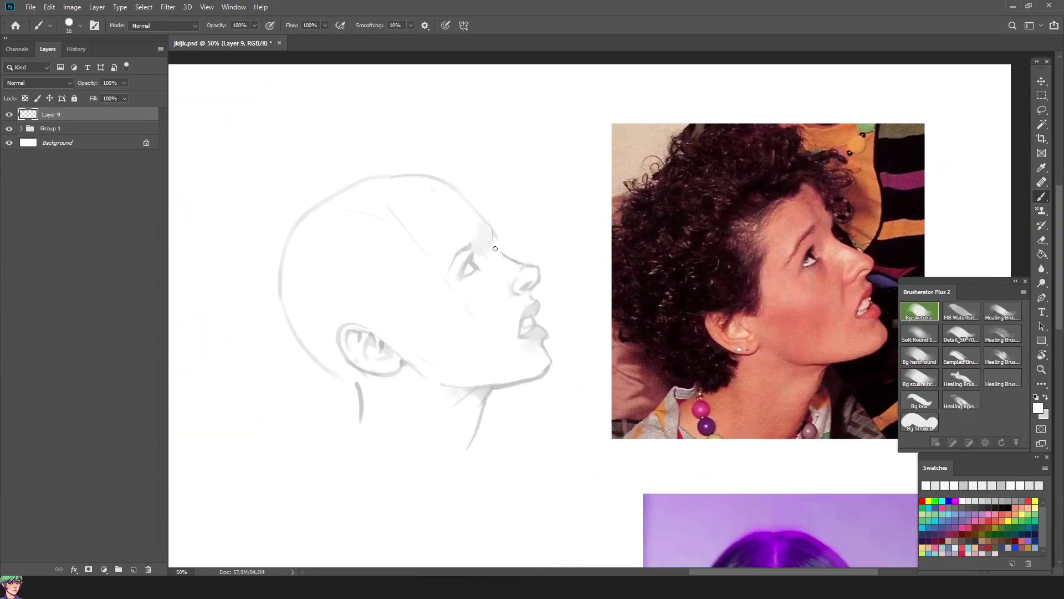
{"action": "left_click", "coordinate": [985, 485]}
{"action": "left_click", "coordinate": [509, 277], "text": "alt"}
{"action": "left_click", "coordinate": [489, 271], "text": "alt"}
{"action": "mouse_move", "coordinate": [536, 270]}
{"action": "left_mouse_down"}
{"action": "mouse_move", "coordinate": [525, 289]}
{"action": "mouse_move", "coordinate": [507, 282]}
{"action": "left_mouse_up"}
{"action": "left_click", "coordinate": [527, 279], "text": "alt"}
{"action": "left_click", "coordinate": [521, 280], "text": "alt"}
- Refine the nose bridge, nostril base and the area above the upper lip with nearby sampled tones
{"action": "left_click", "coordinate": [530, 260], "text": "alt"}
{"action": "left_click", "coordinate": [492, 245], "text": "alt"}
{"action": "left_click", "coordinate": [534, 293], "text": "alt"}
{"action": "left_click", "coordinate": [535, 296], "text": "alt"}
{"action": "left_click_drag", "start_coordinate": [513, 324], "coordinate": [521, 288]}
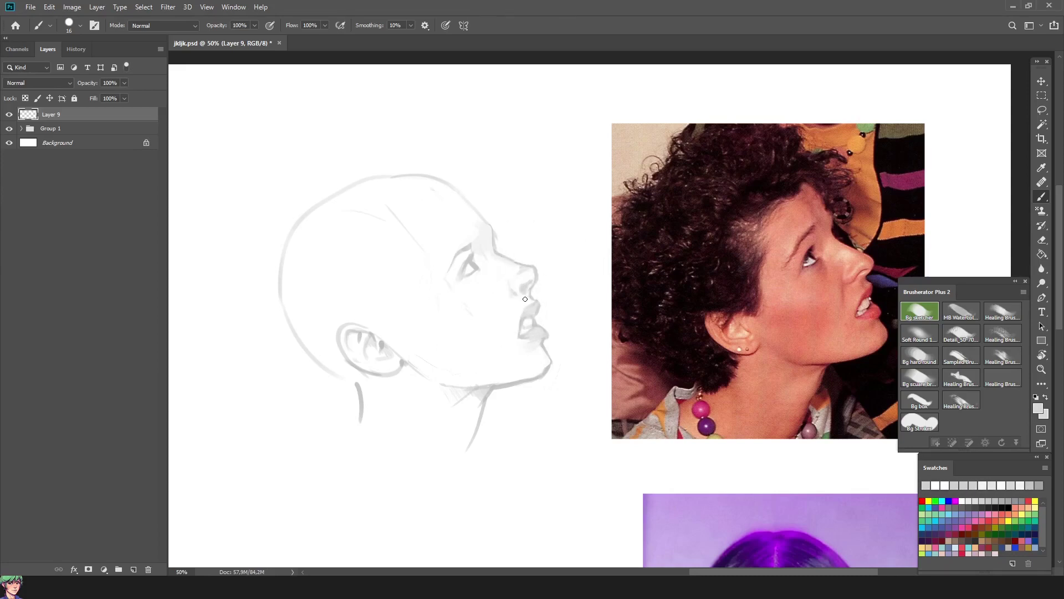
{"action": "left_click", "coordinate": [513, 280], "text": "alt"}
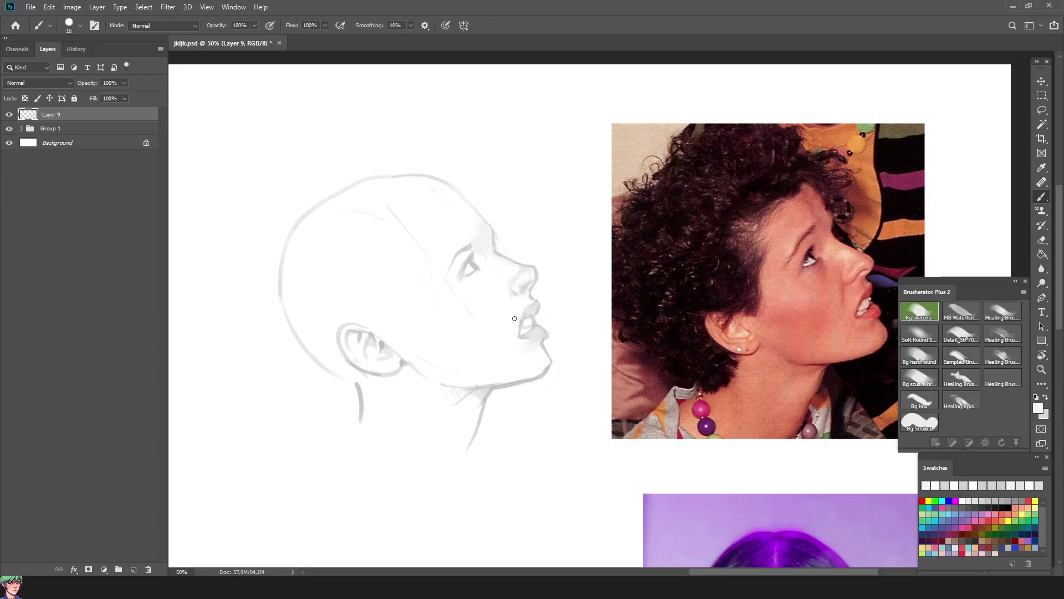
- Block in soft light gray shading across the forehead and temple with a larger brush
{"action": "left_click", "coordinate": [500, 228], "text": "alt"}
{"action": "key", "text": "bracketright"}
{"action": "key", "text": "bracketright"}
{"action": "key", "text": "bracketright"}
{"action": "left_click_drag", "start_coordinate": [469, 221], "coordinate": [480, 244]}
{"action": "left_click", "coordinate": [511, 232], "text": "alt"}
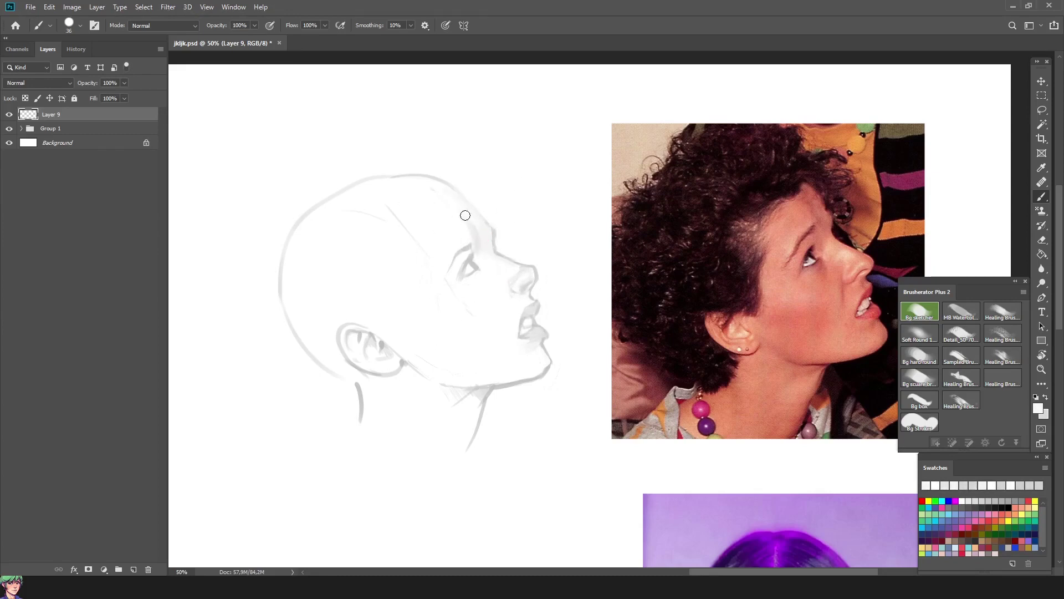
{"action": "mouse_move", "coordinate": [433, 254]}
{"action": "left_mouse_down"}
{"action": "mouse_move", "coordinate": [406, 289]}
{"action": "mouse_move", "coordinate": [403, 207]}
{"action": "mouse_move", "coordinate": [466, 226]}
{"action": "mouse_move", "coordinate": [442, 216]}
{"action": "left_mouse_up"}
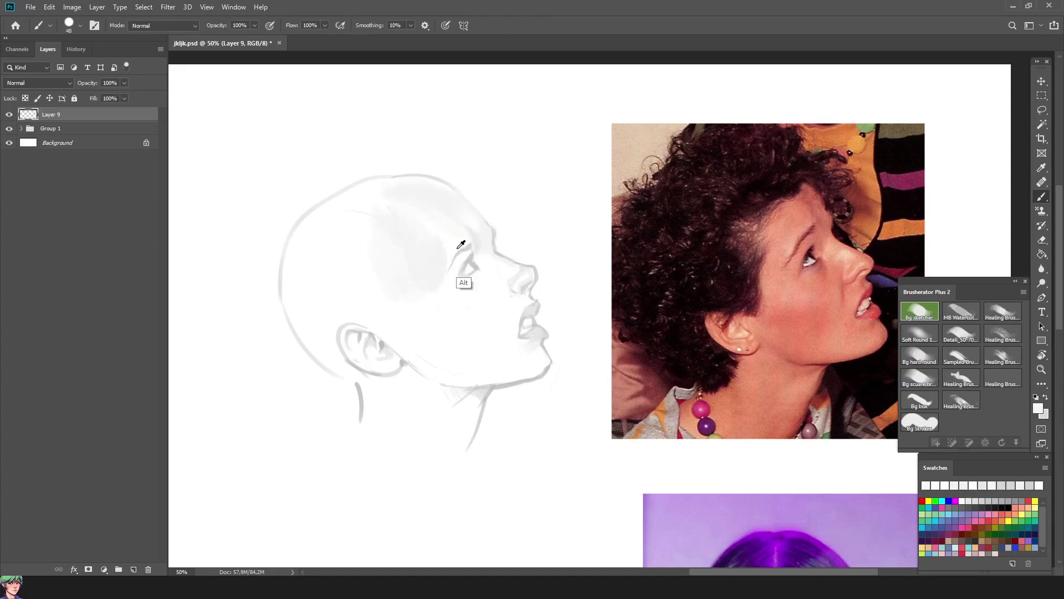
- Flip the view and shade the cheek with a large brush, sweeping from beside the mouth toward the ear
{"action": "key", "text": "h"}
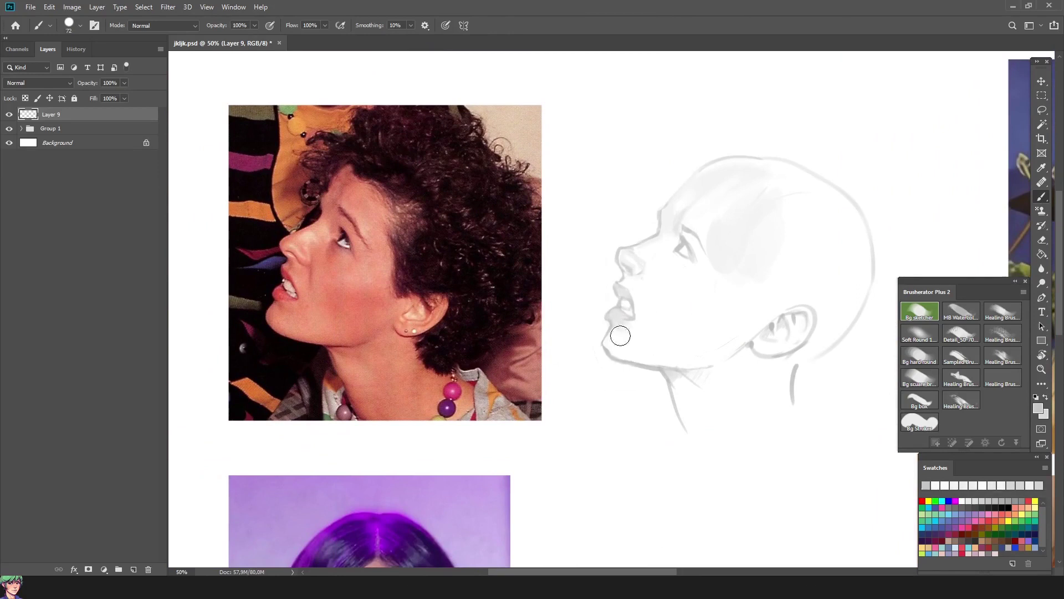
{"action": "key", "text": "bracketright"}
{"action": "key", "text": "bracketright"}
{"action": "key", "text": "bracketright"}
{"action": "key", "text": "bracketright"}
{"action": "mouse_move", "coordinate": [660, 304]}
{"action": "left_mouse_down"}
{"action": "mouse_move", "coordinate": [718, 325]}
{"action": "mouse_move", "coordinate": [703, 339]}
{"action": "mouse_move", "coordinate": [653, 301]}
{"action": "mouse_move", "coordinate": [749, 314]}
{"action": "left_mouse_up"}
- Shade the lower cheek and jaw with a tone sampled near the eye, and blend the tones around the nose
{"action": "key", "text": "bracketleft"}
{"action": "key", "text": "bracketleft"}
{"action": "key", "text": "bracketleft"}
{"action": "left_click", "coordinate": [679, 247], "text": "alt"}
{"action": "key", "text": "bracketright"}
{"action": "key", "text": "bracketright"}
{"action": "key", "text": "bracketright"}
{"action": "key", "text": "bracketright"}
{"action": "mouse_move", "coordinate": [661, 300]}
{"action": "left_mouse_down"}
{"action": "mouse_move", "coordinate": [701, 327]}
{"action": "mouse_move", "coordinate": [678, 331]}
{"action": "mouse_move", "coordinate": [691, 338]}
{"action": "mouse_move", "coordinate": [667, 318]}
{"action": "mouse_move", "coordinate": [661, 353]}
{"action": "mouse_move", "coordinate": [711, 343]}
{"action": "left_mouse_up"}
{"action": "key", "text": "bracketright"}
{"action": "right_click", "coordinate": [689, 333], "text": "alt"}
{"action": "right_click", "coordinate": [640, 276], "text": "alt"}
{"action": "right_click", "coordinate": [633, 262], "text": "alt"}
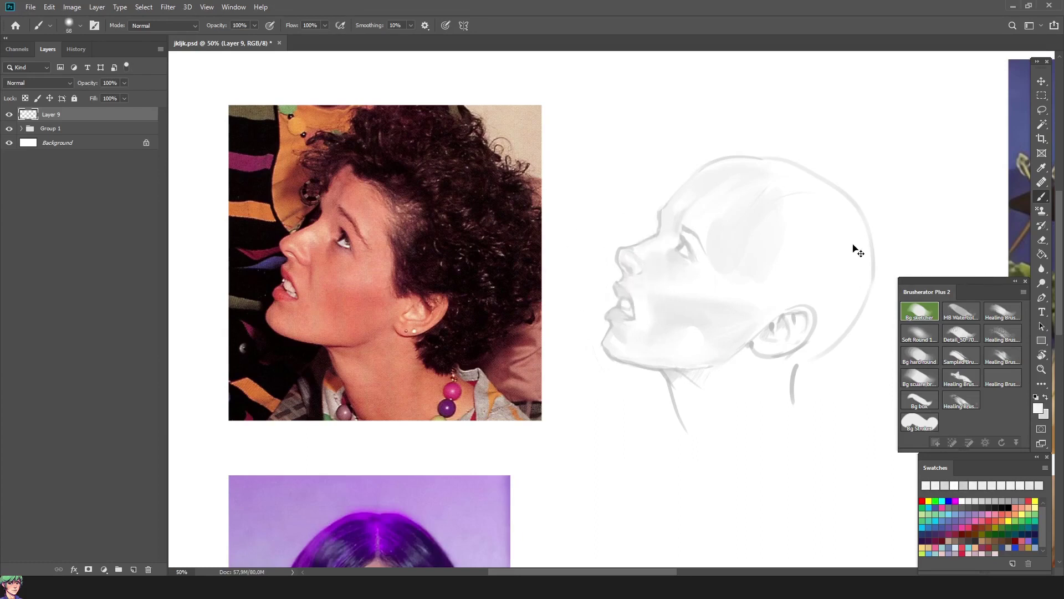
{"action": "key", "text": "h"}
{"action": "left_click_drag", "start_coordinate": [292, 281], "coordinate": [446, 337]}
{"action": "left_click", "coordinate": [143, 7]}
{"action": "key", "text": "ctrl+shift+x"}
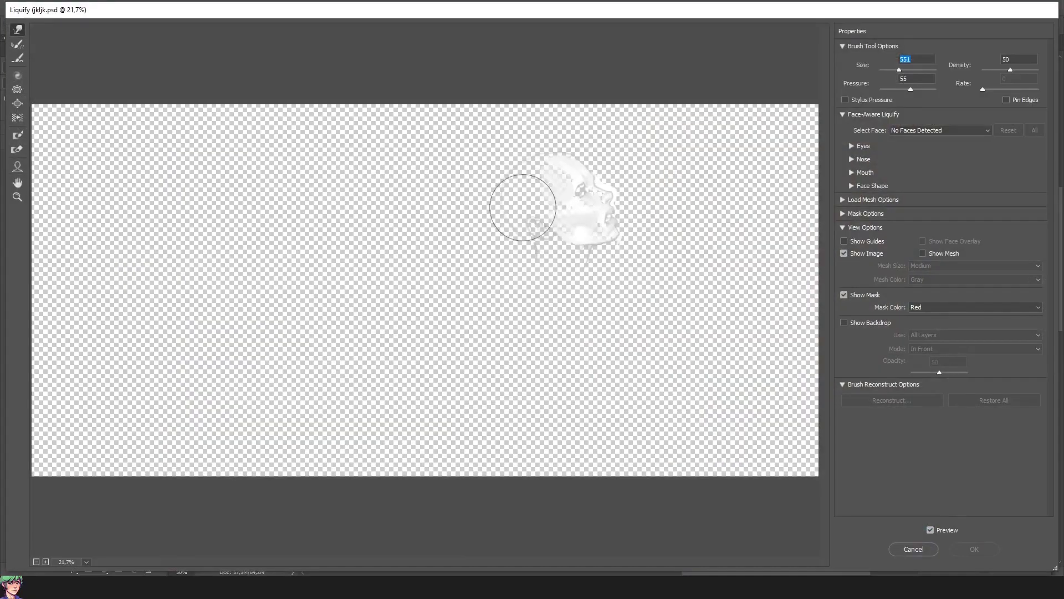
{"action": "key", "text": "Escape"}
{"action": "left_click", "coordinate": [380, 323], "text": "alt"}
{"action": "key", "text": "bracketleft"}
{"action": "key", "text": "bracketleft"}
{"action": "left_click_drag", "start_coordinate": [393, 334], "coordinate": [394, 367]}
{"action": "key", "text": "ctrl+z"}
- Shade the neck below the ear with downward strokes in sampled light grays
{"action": "right_click", "coordinate": [381, 230], "text": "alt"}
{"action": "left_click", "coordinate": [347, 299], "text": "alt"}
{"action": "left_click_drag", "start_coordinate": [411, 382], "coordinate": [458, 432]}
{"action": "left_click", "coordinate": [416, 385], "text": "alt"}
{"action": "left_click_drag", "start_coordinate": [422, 394], "coordinate": [446, 449]}
- Shade the top and back of the skull with a broad light gray stroke
{"action": "right_click", "coordinate": [534, 216], "text": "alt"}
{"action": "left_click_drag", "start_coordinate": [461, 171], "coordinate": [335, 212]}
{"action": "right_click", "coordinate": [454, 231], "text": "alt"}
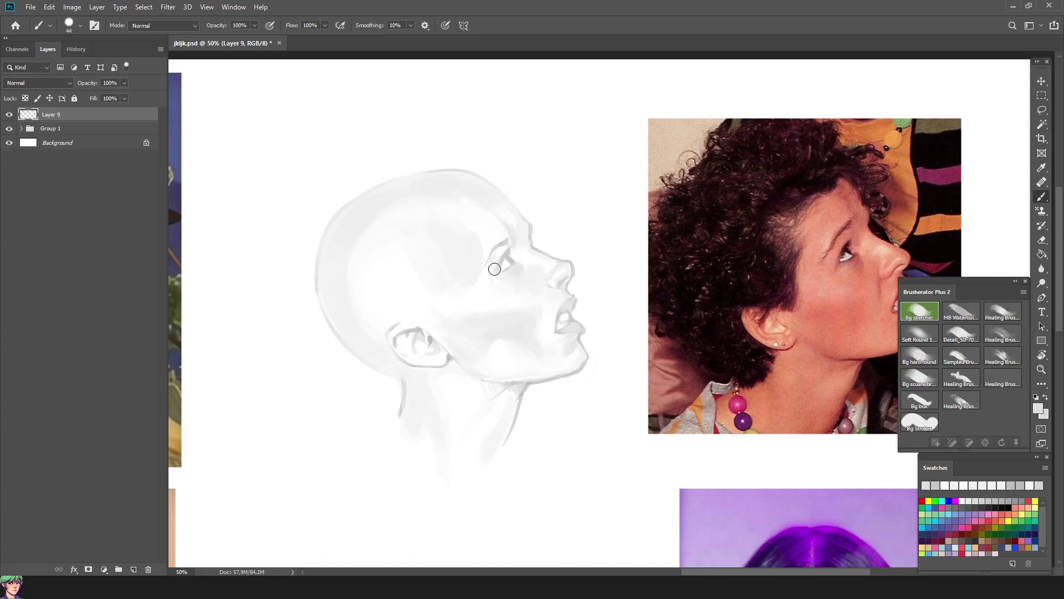
- Darken the brow ridge and eyebrow, and blend the cheek and neck shading with sampled tones
{"action": "left_click", "coordinate": [506, 288], "text": "alt"}
{"action": "left_click_drag", "start_coordinate": [527, 225], "coordinate": [532, 244]}
{"action": "left_click", "coordinate": [618, 61], "text": "alt"}
{"action": "left_click", "coordinate": [479, 318], "text": "alt"}
{"action": "left_click", "coordinate": [468, 321], "text": "alt"}
{"action": "right_click", "coordinate": [431, 394], "text": "alt"}
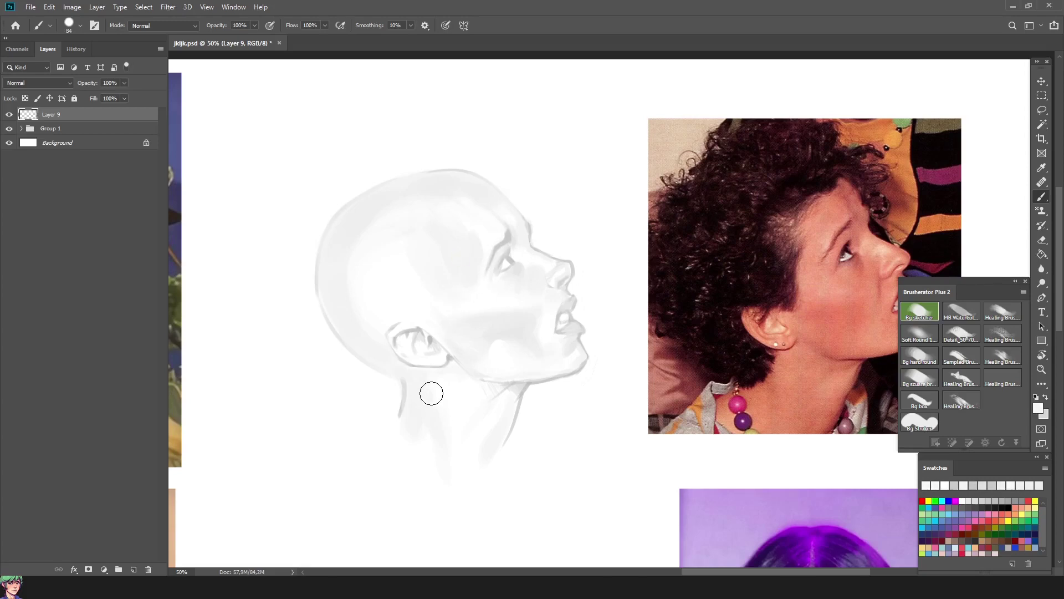
{"action": "right_click", "coordinate": [432, 394], "text": "alt"}
{"action": "left_click", "coordinate": [518, 314], "text": "alt"}
{"action": "left_click", "coordinate": [544, 302], "text": "alt"}
- Flip the view and add a new layer above the head drawing for the hair
{"action": "key", "text": "ctrl+shift+h"}
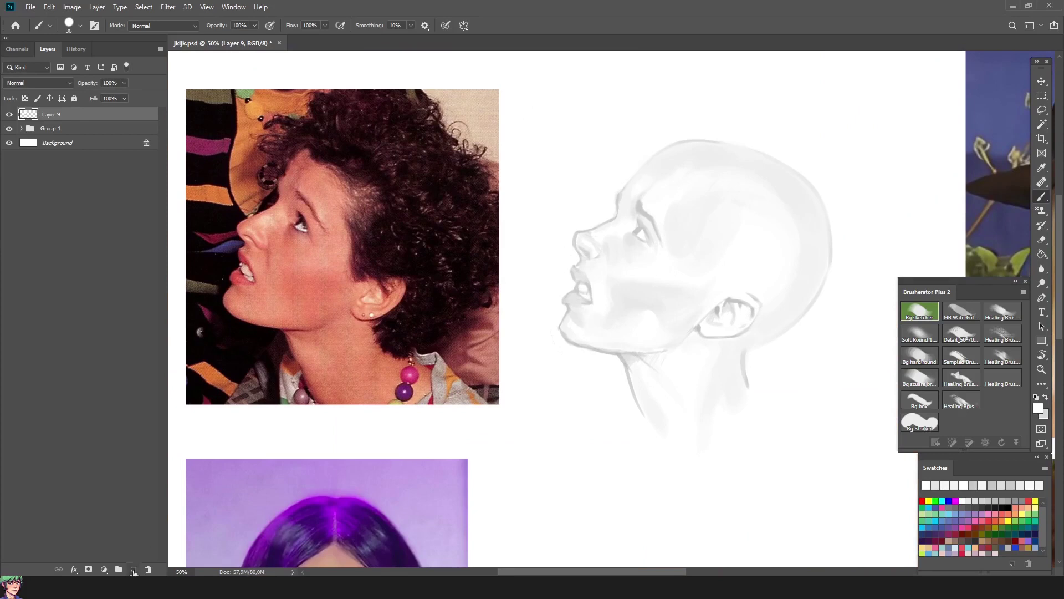
{"action": "left_click", "coordinate": [132, 570]}
{"action": "mouse_move", "coordinate": [667, 138]}
{"action": "left_mouse_down"}
{"action": "mouse_move", "coordinate": [764, 147]}
{"action": "mouse_move", "coordinate": [655, 349]}
{"action": "left_mouse_up"}
{"action": "left_click_drag", "start_coordinate": [714, 139], "coordinate": [700, 249]}
{"action": "left_click_drag", "start_coordinate": [761, 147], "coordinate": [728, 238]}
{"action": "mouse_move", "coordinate": [793, 166]}
{"action": "left_mouse_down"}
{"action": "mouse_move", "coordinate": [815, 343]}
{"action": "mouse_move", "coordinate": [777, 391]}
{"action": "left_mouse_up"}
{"action": "left_click_drag", "start_coordinate": [682, 322], "coordinate": [668, 421]}
{"action": "left_click_drag", "start_coordinate": [723, 233], "coordinate": [708, 371]}
{"action": "left_click_drag", "start_coordinate": [779, 302], "coordinate": [775, 325]}
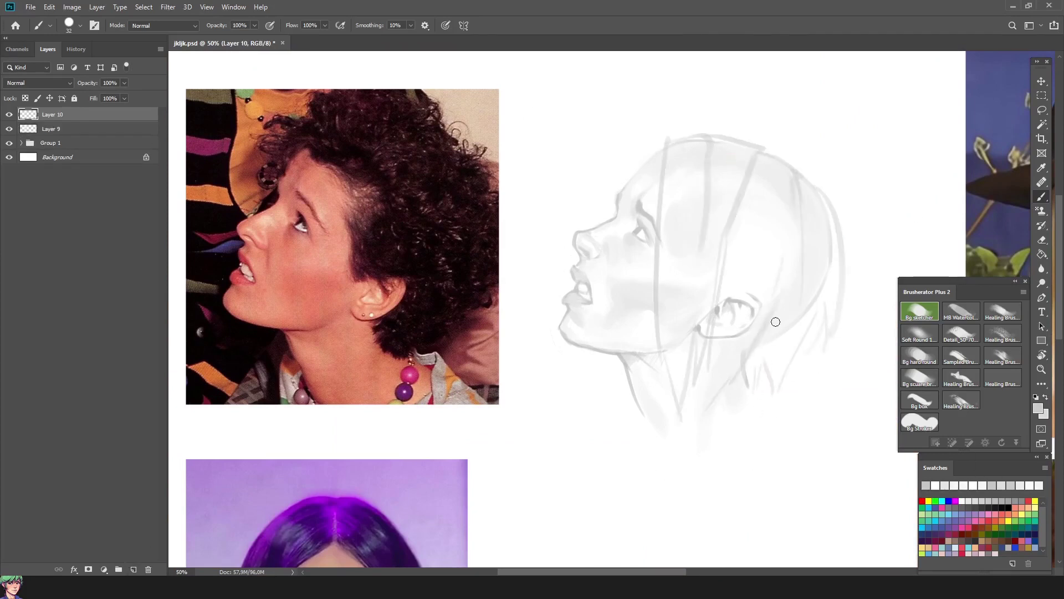
{"action": "key", "text": "Delete"}
- Sketch short swept-back hair with strands above the ear, a raised tuft on top and curls at the nape
{"action": "mouse_move", "coordinate": [709, 263]}
{"action": "left_mouse_down"}
{"action": "mouse_move", "coordinate": [729, 254]}
{"action": "mouse_move", "coordinate": [751, 287]}
{"action": "left_mouse_up"}
{"action": "left_click_drag", "start_coordinate": [714, 216], "coordinate": [760, 289]}
{"action": "mouse_move", "coordinate": [707, 167]}
{"action": "left_mouse_down"}
{"action": "mouse_move", "coordinate": [666, 158]}
{"action": "mouse_move", "coordinate": [735, 142]}
{"action": "mouse_move", "coordinate": [825, 226]}
{"action": "mouse_move", "coordinate": [758, 373]}
{"action": "mouse_move", "coordinate": [785, 388]}
{"action": "mouse_move", "coordinate": [839, 323]}
{"action": "mouse_move", "coordinate": [797, 391]}
{"action": "mouse_move", "coordinate": [765, 372]}
{"action": "left_mouse_up"}
{"action": "left_click", "coordinate": [935, 486]}
{"action": "left_click_drag", "start_coordinate": [853, 244], "coordinate": [837, 198]}
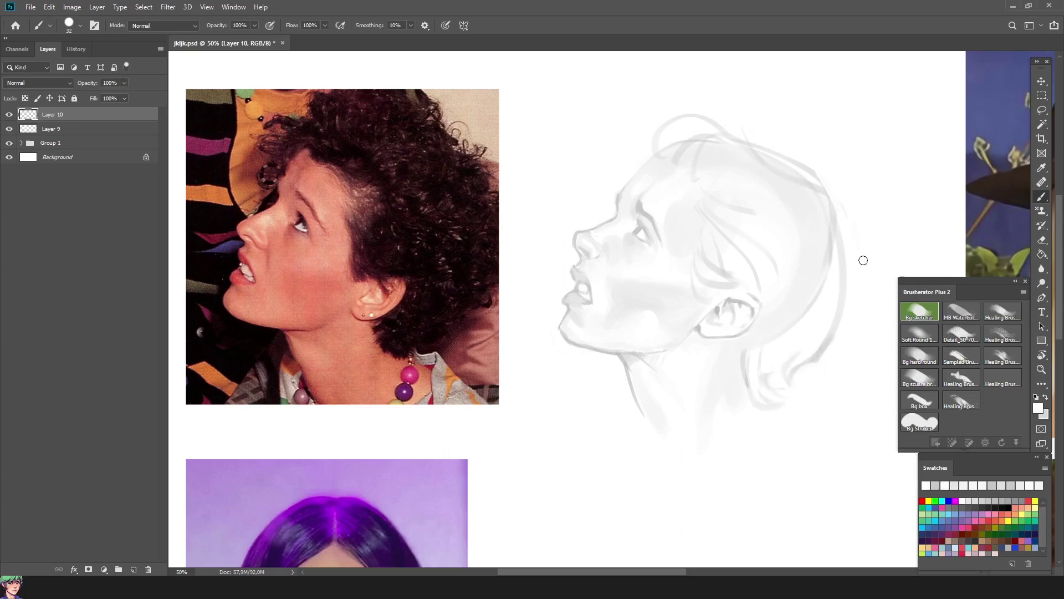
- Flip the view and build up darker swept-back hair strands at the temple and sideburn in front of the ear
{"action": "key", "text": "ctrl+shift+h"}
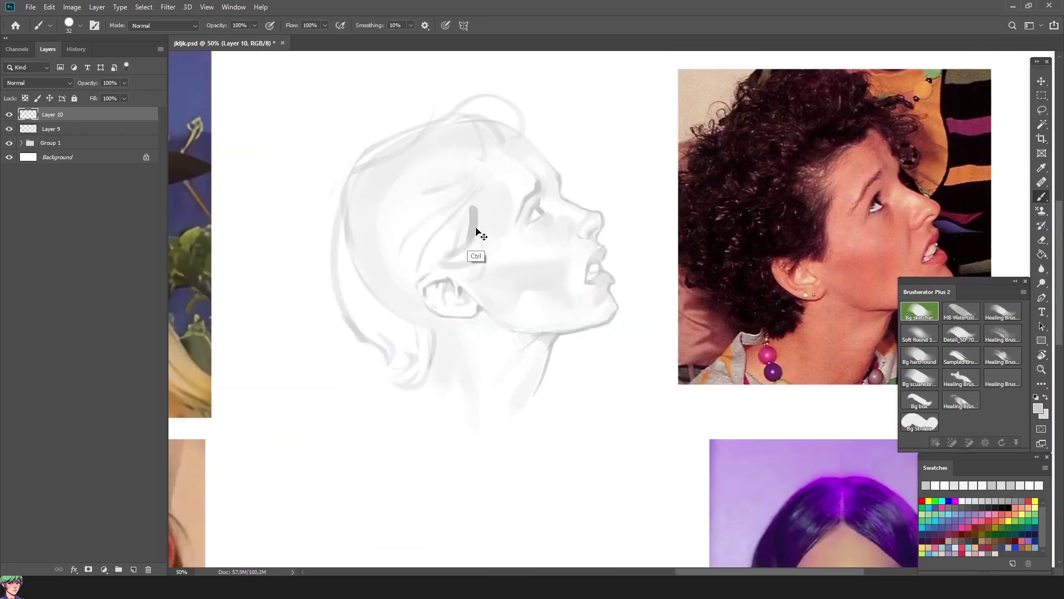
{"action": "mouse_move", "coordinate": [478, 269]}
{"action": "left_mouse_down"}
{"action": "mouse_move", "coordinate": [466, 193]}
{"action": "mouse_move", "coordinate": [424, 276]}
{"action": "left_mouse_up"}
{"action": "left_click_drag", "start_coordinate": [452, 233], "coordinate": [400, 274]}
{"action": "key", "text": "bracketleft"}
{"action": "key", "text": "bracketleft"}
{"action": "mouse_move", "coordinate": [476, 178]}
{"action": "left_mouse_down"}
{"action": "mouse_move", "coordinate": [402, 279]}
{"action": "mouse_move", "coordinate": [468, 208]}
{"action": "left_mouse_up"}
{"action": "key", "text": "bracketright"}
{"action": "key", "text": "bracketright"}
{"action": "key", "text": "bracketright"}
{"action": "key", "text": "bracketright"}
{"action": "key", "text": "bracketright"}
{"action": "left_click_drag", "start_coordinate": [466, 280], "coordinate": [429, 221]}
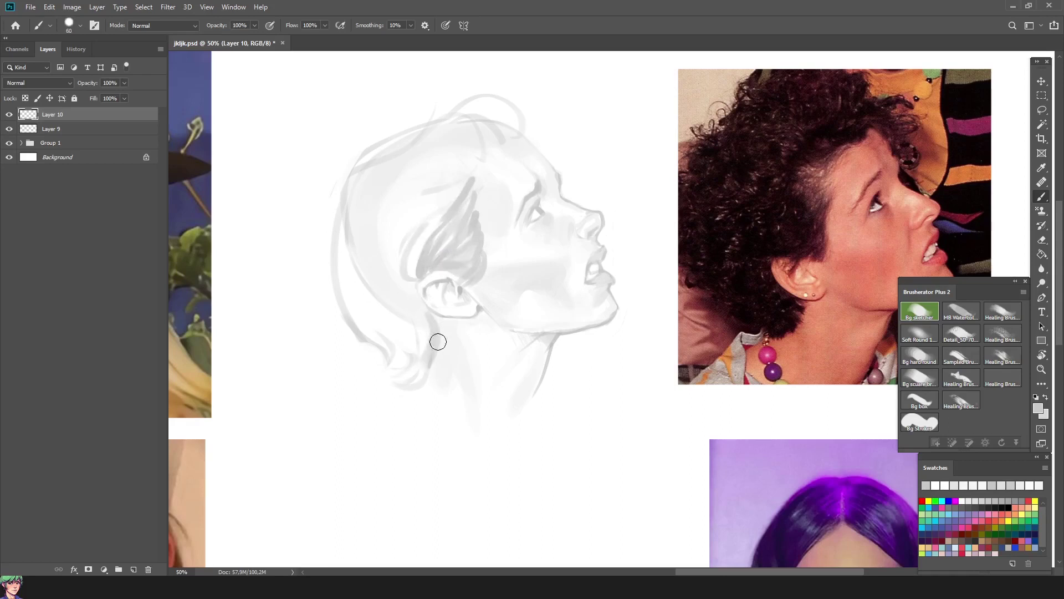
- Shade the hair along the nape, the back of the head and the tuft above the forehead
{"action": "left_click_drag", "start_coordinate": [443, 316], "coordinate": [427, 366]}
{"action": "left_click_drag", "start_coordinate": [346, 266], "coordinate": [398, 338]}
{"action": "left_click_drag", "start_coordinate": [346, 288], "coordinate": [432, 128]}
{"action": "left_click_drag", "start_coordinate": [332, 239], "coordinate": [464, 102]}
{"action": "mouse_move", "coordinate": [483, 158]}
{"action": "left_mouse_down"}
{"action": "mouse_move", "coordinate": [549, 106]}
{"action": "mouse_move", "coordinate": [451, 118]}
{"action": "mouse_move", "coordinate": [491, 100]}
{"action": "left_mouse_up"}
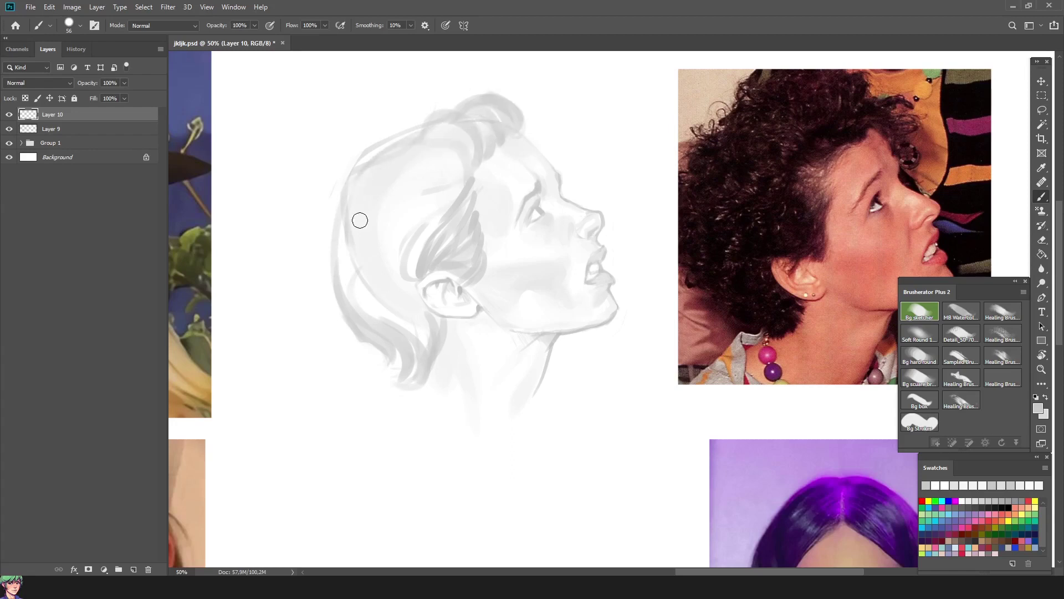
- Fill the hair mass across the side and back of the head with broad gray strokes, varying the brush size
{"action": "left_click_drag", "start_coordinate": [366, 260], "coordinate": [465, 183]}
{"action": "key", "text": "bracketleft"}
{"action": "key", "text": "bracketleft"}
{"action": "key", "text": "bracketright"}
{"action": "key", "text": "bracketright"}
{"action": "key", "text": "bracketright"}
{"action": "key", "text": "bracketright"}
{"action": "mouse_move", "coordinate": [358, 335]}
{"action": "left_mouse_down"}
{"action": "mouse_move", "coordinate": [367, 242]}
{"action": "mouse_move", "coordinate": [376, 289]}
{"action": "mouse_move", "coordinate": [401, 316]}
{"action": "mouse_move", "coordinate": [368, 323]}
{"action": "mouse_move", "coordinate": [351, 208]}
{"action": "mouse_move", "coordinate": [351, 260]}
{"action": "left_mouse_up"}
- Flip the view and add loose strands on top, a curved forelock over the forehead and locks behind the ear
{"action": "key", "text": "ctrl+shift+h"}
{"action": "left_click_drag", "start_coordinate": [687, 311], "coordinate": [686, 312]}
{"action": "left_click_drag", "start_coordinate": [729, 157], "coordinate": [779, 147]}
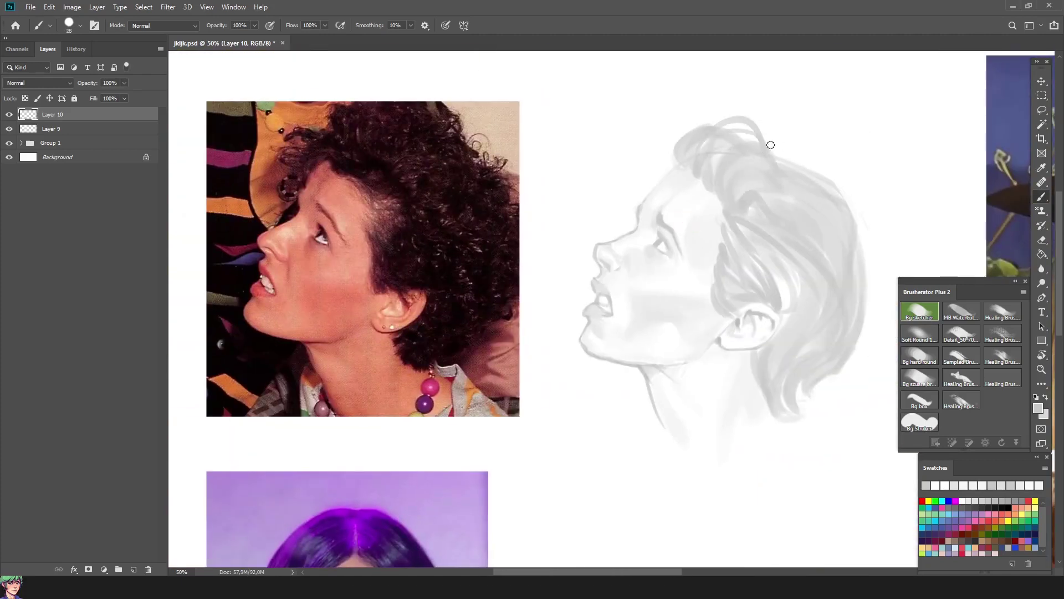
{"action": "mouse_move", "coordinate": [626, 220]}
{"action": "left_mouse_down"}
{"action": "mouse_move", "coordinate": [623, 149]}
{"action": "mouse_move", "coordinate": [673, 161]}
{"action": "left_mouse_up"}
{"action": "mouse_move", "coordinate": [784, 314]}
{"action": "left_mouse_down"}
{"action": "mouse_move", "coordinate": [770, 361]}
{"action": "mouse_move", "coordinate": [799, 392]}
{"action": "mouse_move", "coordinate": [818, 392]}
{"action": "left_mouse_up"}
{"action": "left_click", "coordinate": [801, 375], "text": "alt"}
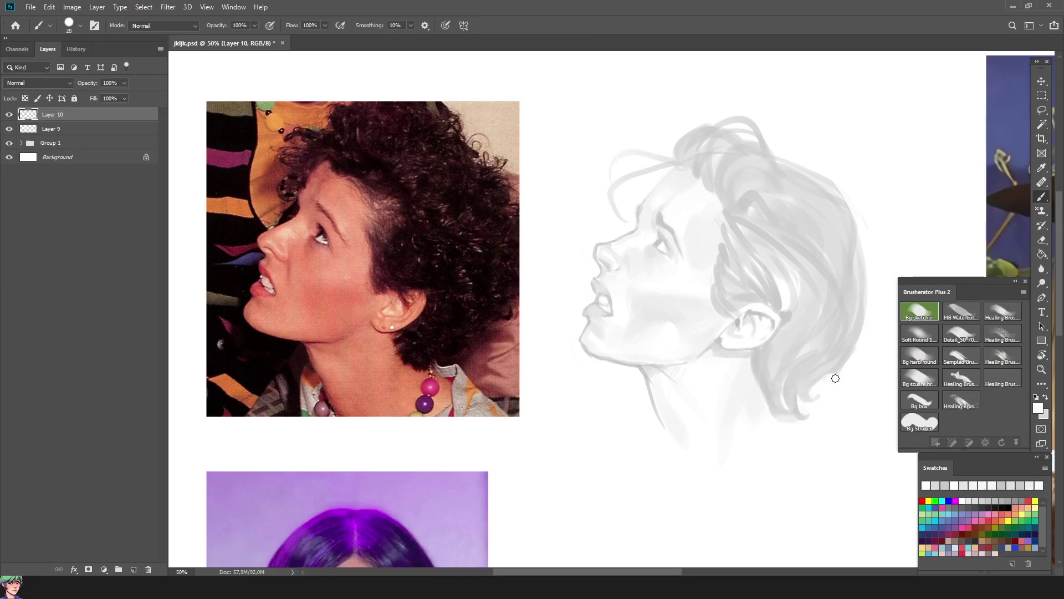
- Paint light strands through the hair at the temple and sideburn, sampling a nearby gray and reducing the brush size
{"action": "mouse_move", "coordinate": [725, 293]}
{"action": "left_mouse_down"}
{"action": "mouse_move", "coordinate": [725, 261]}
{"action": "mouse_move", "coordinate": [772, 273]}
{"action": "mouse_move", "coordinate": [730, 257]}
{"action": "left_mouse_up"}
{"action": "left_click", "coordinate": [758, 308], "text": "alt"}
{"action": "key", "text": "bracketleft"}
{"action": "key", "text": "bracketleft"}
{"action": "key", "text": "bracketleft"}
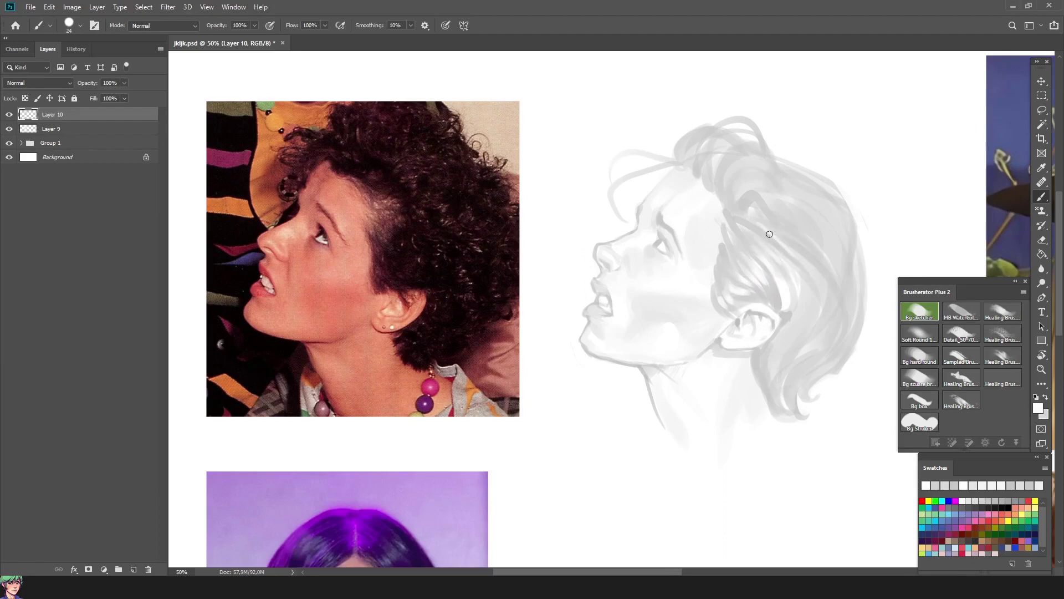
- Blend sampled midtone gray over the hair behind the temple and above the ear with a brush enlarged to about 100
{"action": "mouse_move", "coordinate": [810, 218]}
{"action": "left_mouse_down"}
{"action": "mouse_move", "coordinate": [799, 195]}
{"action": "mouse_move", "coordinate": [738, 184]}
{"action": "mouse_move", "coordinate": [738, 164]}
{"action": "mouse_move", "coordinate": [735, 220]}
{"action": "left_mouse_up"}
{"action": "left_click", "coordinate": [784, 188], "text": "alt"}
{"action": "key", "text": "bracketright"}
{"action": "key", "text": "bracketright"}
{"action": "key", "text": "bracketright"}
{"action": "key", "text": "bracketright"}
{"action": "key", "text": "bracketright"}
{"action": "key", "text": "bracketright"}
{"action": "key", "text": "bracketright"}
{"action": "key", "text": "bracketright"}
{"action": "left_click_drag", "start_coordinate": [751, 261], "coordinate": [665, 403]}
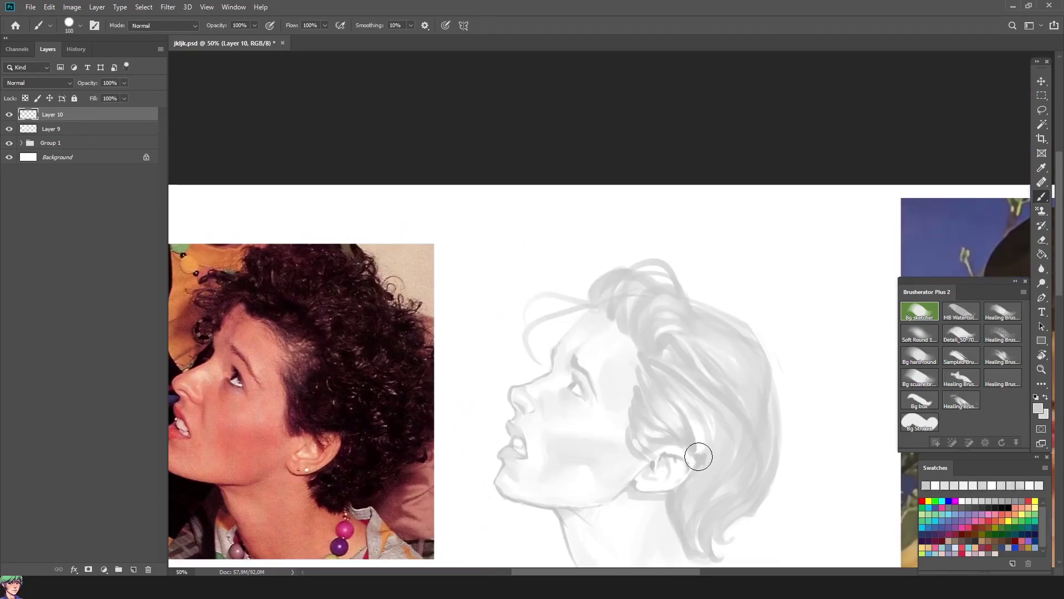
{"action": "mouse_move", "coordinate": [699, 458]}
{"action": "left_mouse_down"}
{"action": "mouse_move", "coordinate": [725, 423]}
{"action": "mouse_move", "coordinate": [656, 399]}
{"action": "left_mouse_up"}
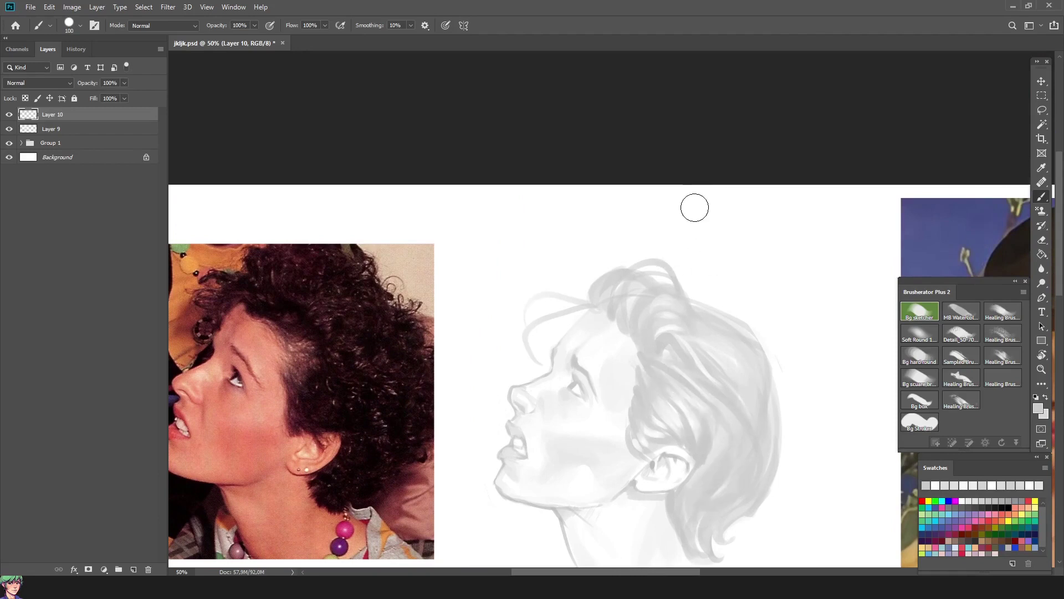
- Select the area around the profile study and deepen its contrast with a masked Curves adjustment layer
{"action": "scroll", "coordinate": [668, 309], "scroll_direction": "down", "scroll_amount": 5}
{"action": "key", "text": "m"}
{"action": "left_click_drag", "start_coordinate": [457, 60], "coordinate": [809, 416]}
{"action": "left_click", "coordinate": [104, 569]}
{"action": "left_click", "coordinate": [121, 427]}
{"action": "left_click_drag", "start_coordinate": [111, 495], "coordinate": [179, 501]}
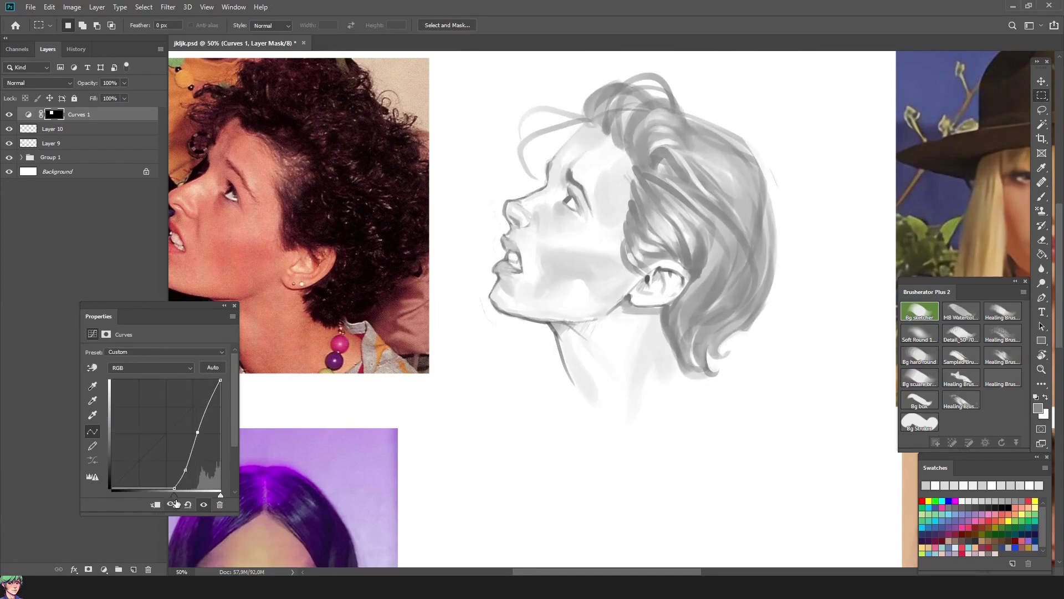
{"action": "left_click", "coordinate": [234, 304]}
{"action": "scroll", "coordinate": [791, 438], "scroll_direction": "up", "scroll_amount": 1}
{"action": "scroll", "coordinate": [754, 388], "scroll_direction": "down", "scroll_amount": 2}
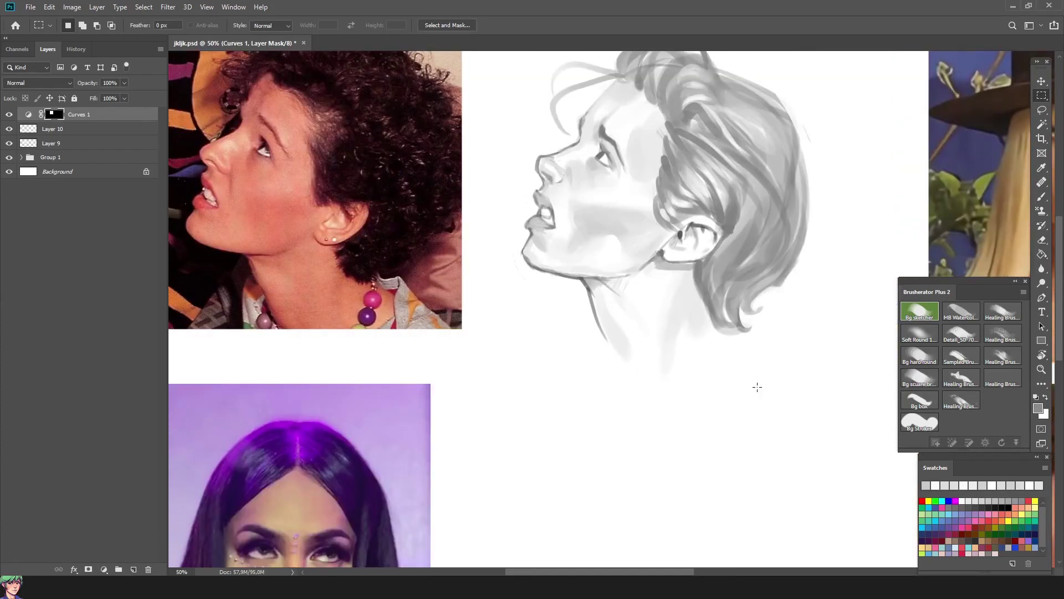
{"action": "scroll", "coordinate": [856, 263], "scroll_direction": "down", "scroll_amount": 2}
{"action": "scroll", "coordinate": [639, 197], "scroll_direction": "up", "scroll_amount": 1}
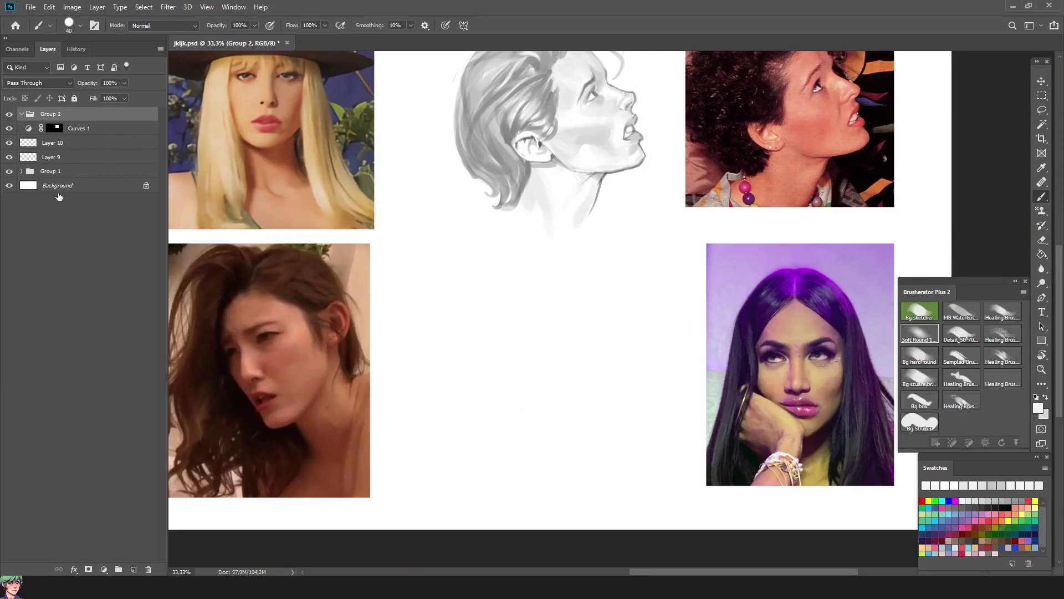
- On a new top layer, sketch a faint frontal face below the profile study with center line, jaw, eyes and brows
{"action": "left_click", "coordinate": [121, 129]}
{"action": "key", "text": "ctrl+bracketright"}
{"action": "left_click_drag", "start_coordinate": [534, 265], "coordinate": [531, 417]}
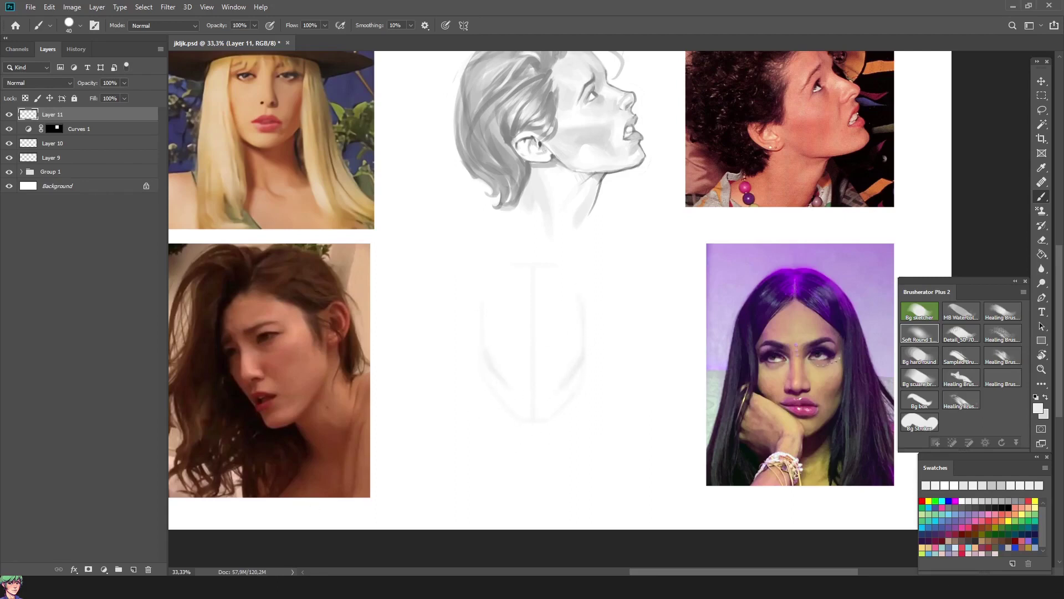
{"action": "left_click_drag", "start_coordinate": [491, 332], "coordinate": [576, 331]}
{"action": "right_click", "coordinate": [536, 325], "text": "alt"}
{"action": "right_click", "coordinate": [536, 294], "text": "alt"}
{"action": "right_click", "coordinate": [536, 346], "text": "alt"}
{"action": "key", "text": "bracketright"}
{"action": "key", "text": "bracketleft"}
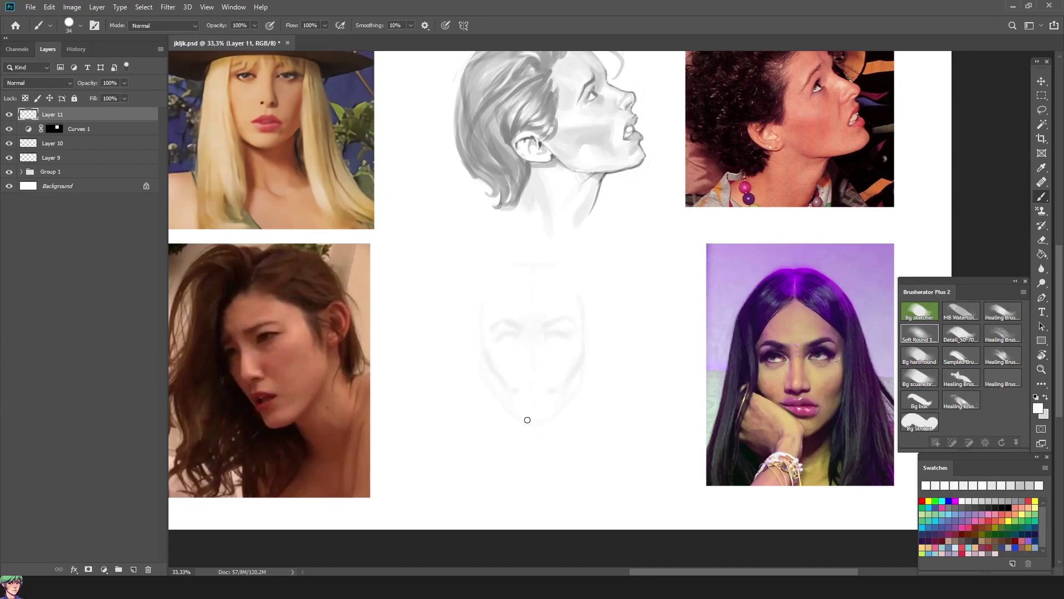
- Sketch the fist supporting the chin and the forearm below it in faint gray with a brush size of 40
{"action": "key", "text": "bracketright"}
{"action": "mouse_move", "coordinate": [463, 412]}
{"action": "left_mouse_down"}
{"action": "mouse_move", "coordinate": [487, 423]}
{"action": "mouse_move", "coordinate": [519, 501]}
{"action": "left_mouse_up"}
{"action": "left_click_drag", "start_coordinate": [500, 427], "coordinate": [476, 493]}
{"action": "left_click_drag", "start_coordinate": [463, 378], "coordinate": [474, 410]}
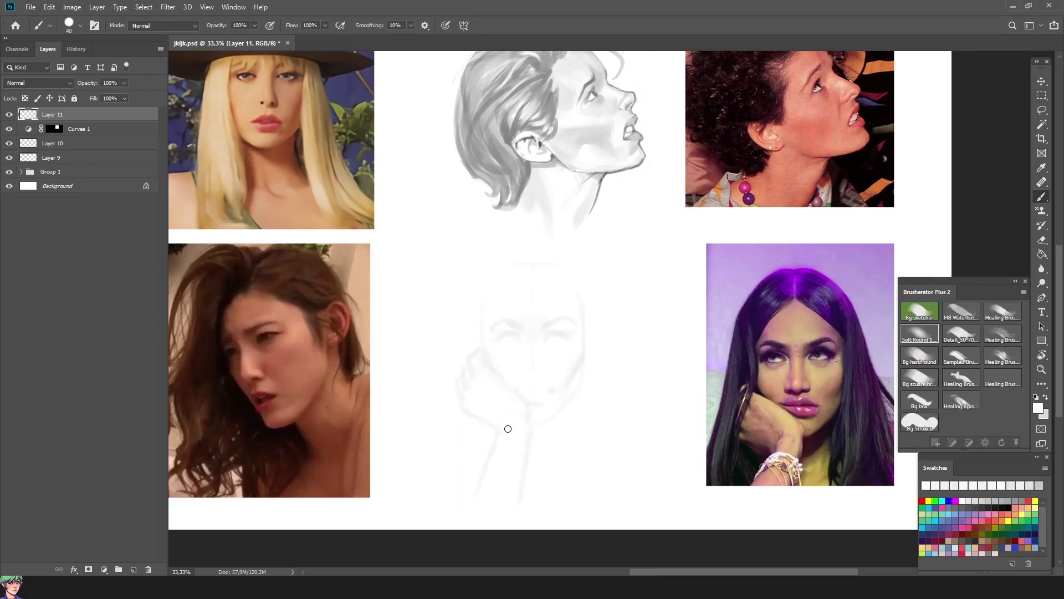
- Flip the view and sketch long, center-parted hair falling on both sides of the frontal face and behind the forearm
{"action": "key", "text": "ctrl+shift+h"}
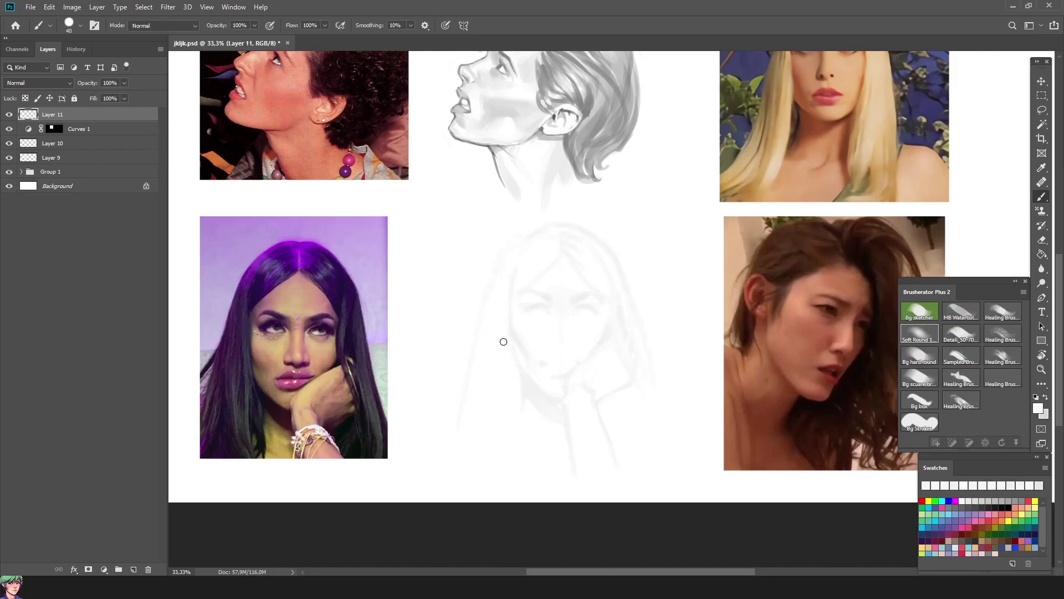
{"action": "left_click_drag", "start_coordinate": [486, 424], "coordinate": [483, 389]}
{"action": "mouse_move", "coordinate": [601, 400]}
{"action": "left_mouse_down"}
{"action": "mouse_move", "coordinate": [636, 416]}
{"action": "mouse_move", "coordinate": [627, 390]}
{"action": "mouse_move", "coordinate": [642, 370]}
{"action": "mouse_move", "coordinate": [648, 444]}
{"action": "left_mouse_up"}
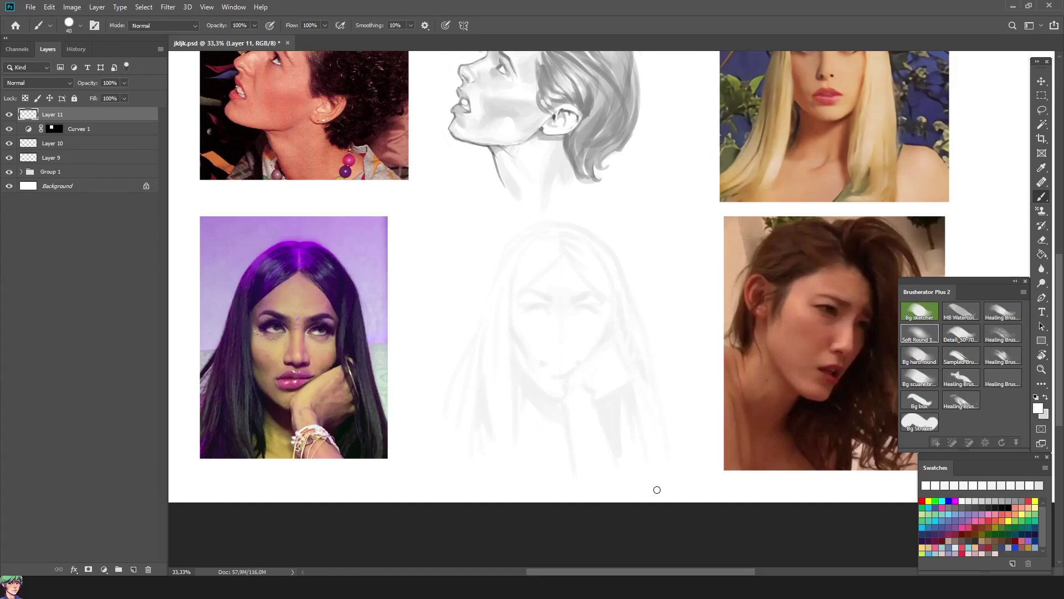
- Add soft shading to the eyes, nose and lips and fill the long hair with light gray, varying the brush size
{"action": "left_click_drag", "start_coordinate": [543, 302], "coordinate": [538, 304]}
{"action": "key", "text": "bracketright"}
{"action": "key", "text": "bracketright"}
{"action": "key", "text": "bracketright"}
{"action": "key", "text": "bracketright"}
{"action": "key", "text": "bracketright"}
{"action": "key", "text": "bracketright"}
{"action": "key", "text": "bracketleft"}
{"action": "key", "text": "bracketleft"}
{"action": "key", "text": "bracketleft"}
{"action": "key", "text": "bracketleft"}
{"action": "key", "text": "bracketright"}
{"action": "key", "text": "bracketright"}
{"action": "key", "text": "bracketright"}
{"action": "key", "text": "bracketright"}
{"action": "key", "text": "bracketright"}
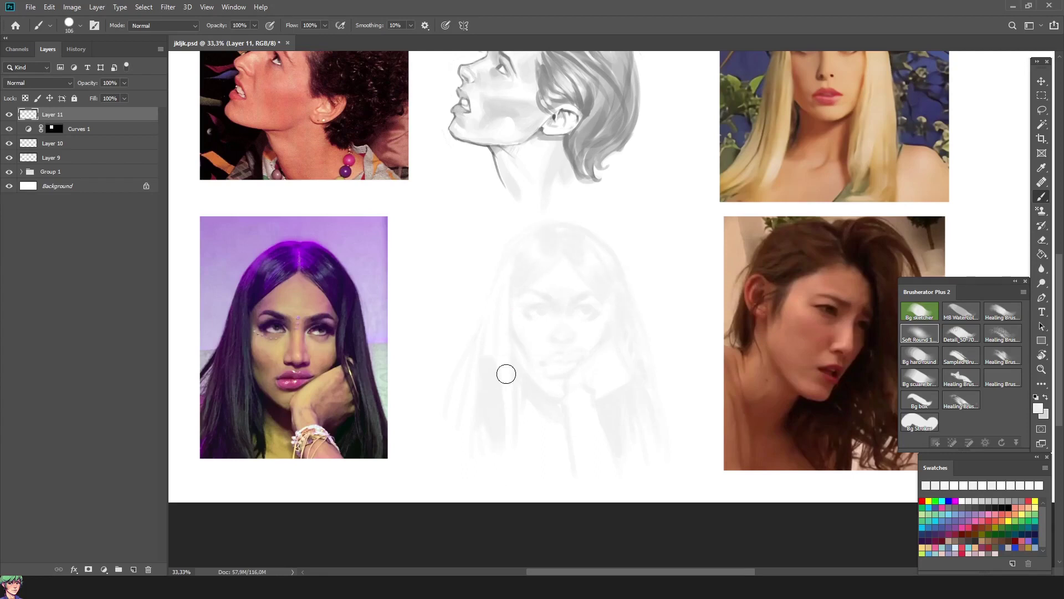
{"action": "key", "text": "alt"}
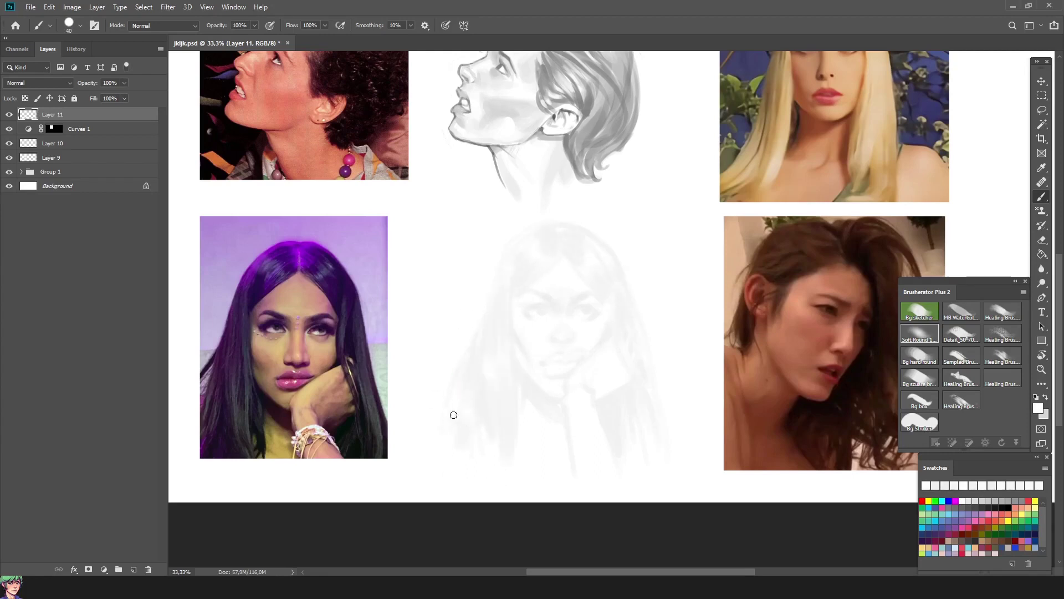
- Select the area around the frontal portrait and darken the sketch with a masked Curves adjustment layer
{"action": "key", "text": "m"}
{"action": "left_click_drag", "start_coordinate": [419, 219], "coordinate": [659, 441]}
{"action": "left_click", "coordinate": [103, 570]}
{"action": "left_click", "coordinate": [127, 432]}
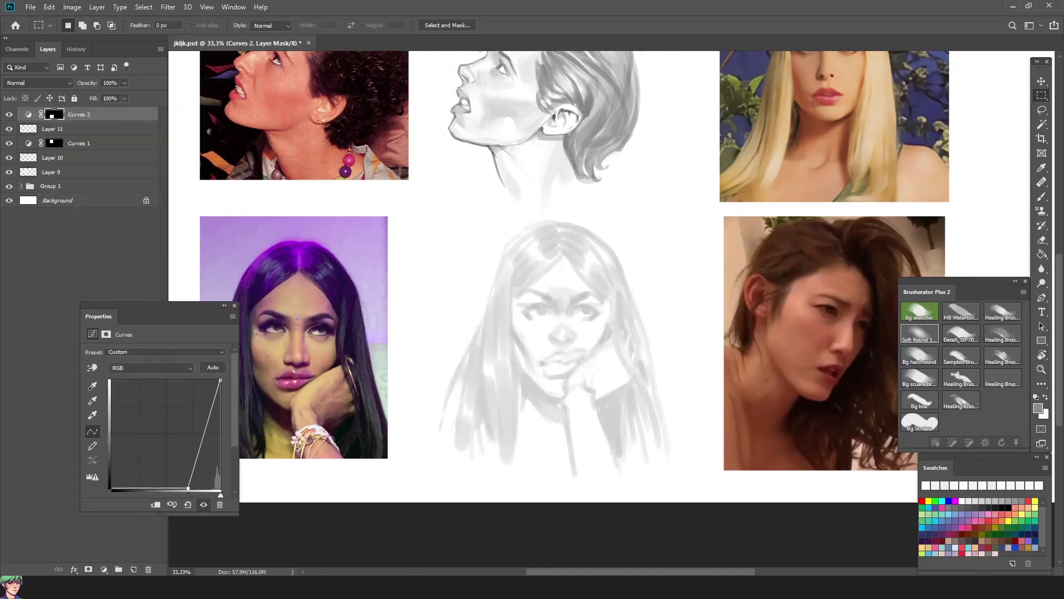
{"action": "left_click", "coordinate": [234, 305]}
- On a new layer, paint darker gray accents at the hair parting, along the cheek and through the hair opposite the hand
{"action": "key", "text": "ctrl+shift+alt+n"}
{"action": "key", "text": "b"}
{"action": "right_click", "coordinate": [564, 363], "text": "alt"}
{"action": "mouse_move", "coordinate": [520, 363]}
{"action": "left_mouse_down"}
{"action": "mouse_move", "coordinate": [518, 405]}
{"action": "mouse_move", "coordinate": [525, 384]}
{"action": "mouse_move", "coordinate": [513, 336]}
{"action": "left_mouse_up"}
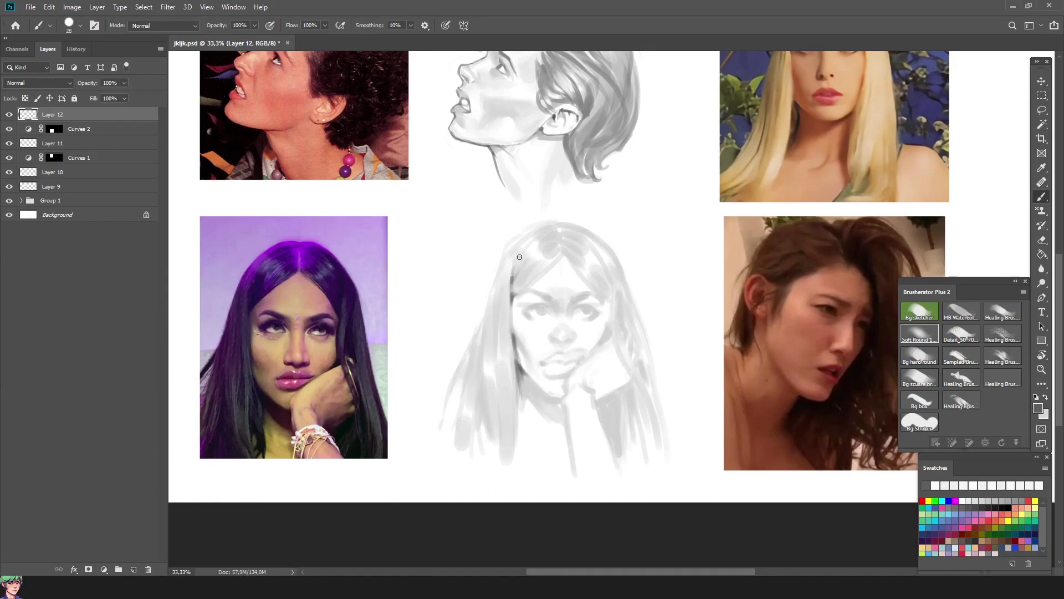
{"action": "left_click_drag", "start_coordinate": [557, 242], "coordinate": [560, 247]}
{"action": "mouse_move", "coordinate": [512, 300]}
{"action": "left_mouse_down"}
{"action": "mouse_move", "coordinate": [552, 263]}
{"action": "mouse_move", "coordinate": [476, 425]}
{"action": "left_mouse_up"}
{"action": "mouse_move", "coordinate": [464, 368]}
{"action": "left_mouse_down"}
{"action": "mouse_move", "coordinate": [443, 415]}
{"action": "mouse_move", "coordinate": [487, 309]}
{"action": "mouse_move", "coordinate": [482, 330]}
{"action": "left_mouse_up"}
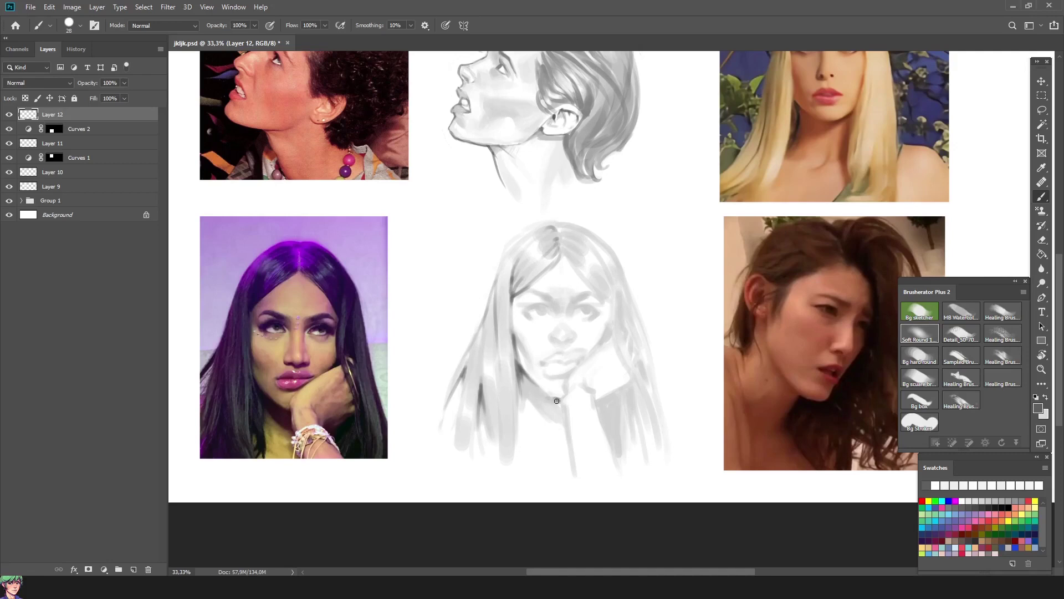
- Darken the shadow under the chin, the hair beside and behind the hand, and the contours of the forearm and fist
{"action": "left_click_drag", "start_coordinate": [544, 396], "coordinate": [565, 411]}
{"action": "mouse_move", "coordinate": [619, 391]}
{"action": "left_mouse_down"}
{"action": "mouse_move", "coordinate": [606, 416]}
{"action": "mouse_move", "coordinate": [636, 413]}
{"action": "mouse_move", "coordinate": [638, 451]}
{"action": "left_mouse_up"}
{"action": "left_click_drag", "start_coordinate": [642, 370], "coordinate": [640, 361]}
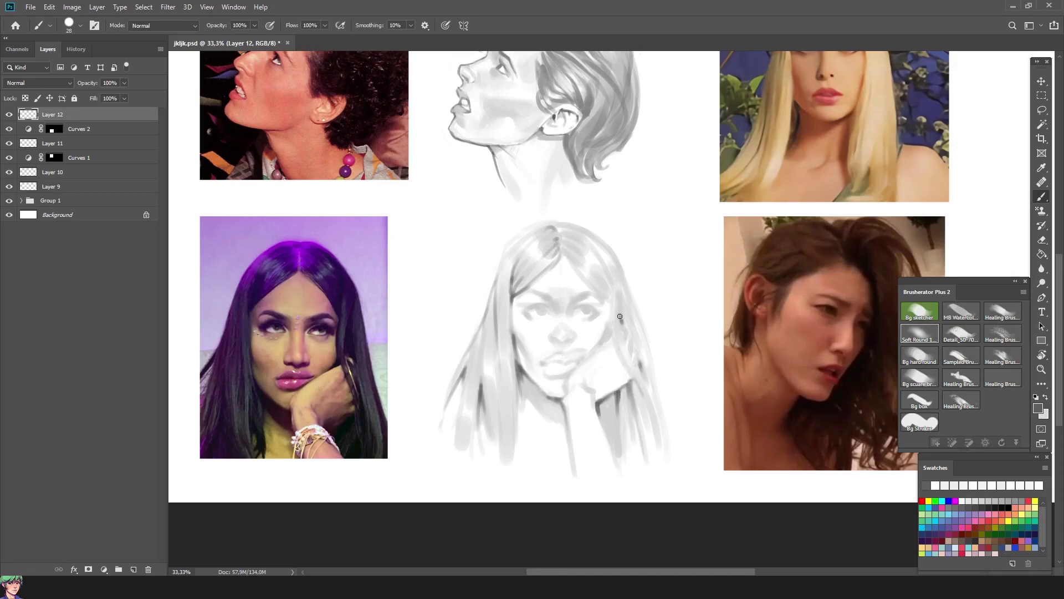
{"action": "mouse_move", "coordinate": [617, 306]}
{"action": "left_mouse_down"}
{"action": "mouse_move", "coordinate": [662, 459]}
{"action": "mouse_move", "coordinate": [625, 392]}
{"action": "left_mouse_up"}
{"action": "left_click_drag", "start_coordinate": [608, 450], "coordinate": [598, 410]}
{"action": "mouse_move", "coordinate": [573, 471]}
{"action": "left_mouse_down"}
{"action": "mouse_move", "coordinate": [567, 384]}
{"action": "mouse_move", "coordinate": [543, 364]}
{"action": "mouse_move", "coordinate": [604, 342]}
{"action": "left_mouse_up"}
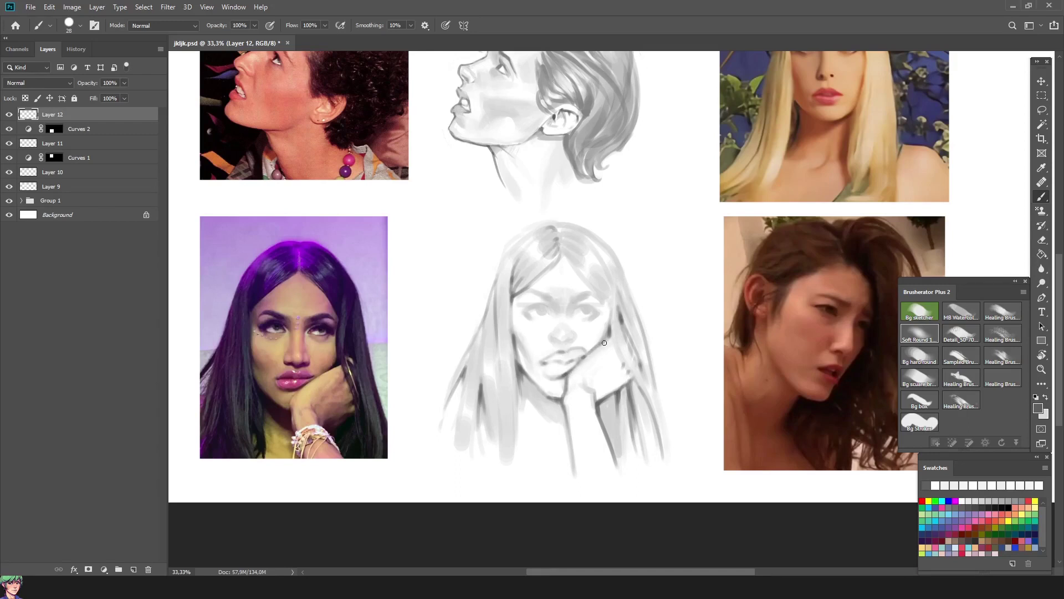
- Shade and reshape the frontal portrait's lips using grays sampled around the mouth and chin
{"action": "left_click", "coordinate": [621, 321], "text": "alt"}
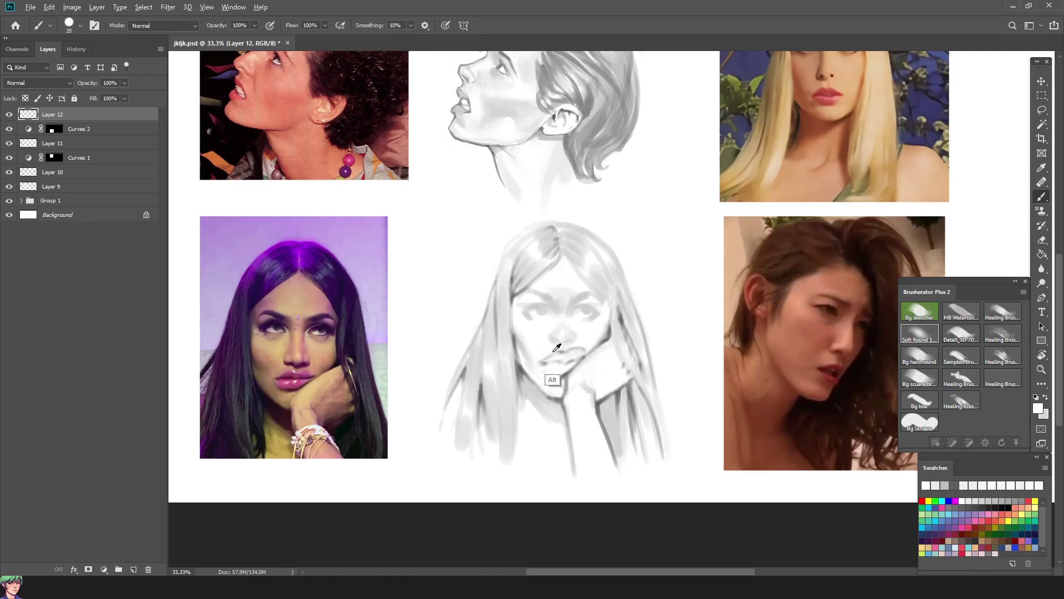
{"action": "right_click", "coordinate": [617, 336]}
{"action": "key", "text": "Escape"}
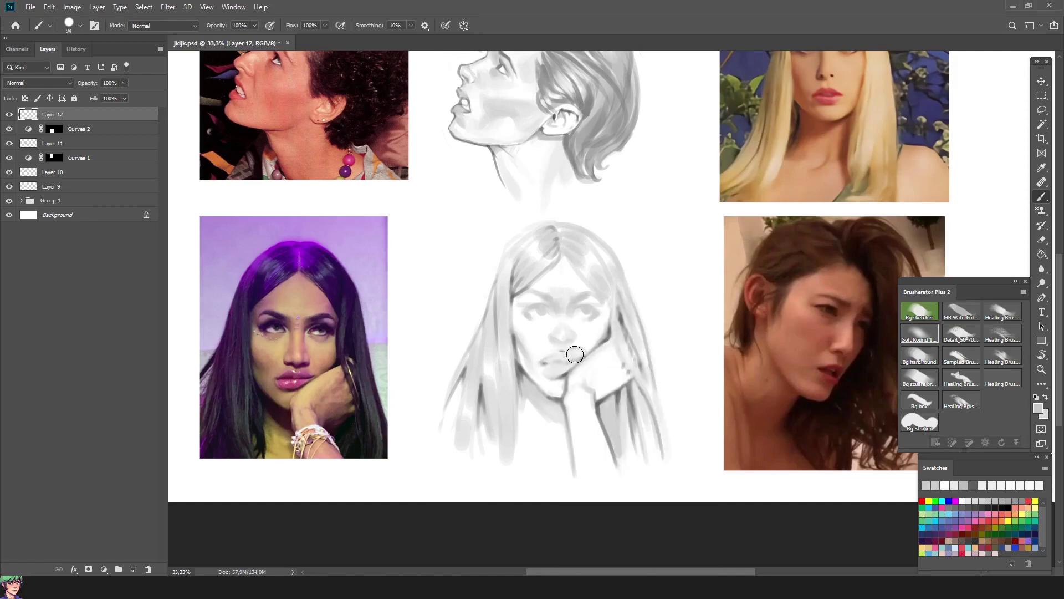
{"action": "left_click", "coordinate": [577, 368], "text": "alt"}
{"action": "left_click", "coordinate": [577, 367], "text": "alt"}
{"action": "left_click_drag", "start_coordinate": [575, 388], "coordinate": [561, 373]}
{"action": "left_click", "coordinate": [577, 367], "text": "alt"}
{"action": "left_click", "coordinate": [577, 368], "text": "alt"}
{"action": "left_click", "coordinate": [579, 358], "text": "alt"}
{"action": "left_click", "coordinate": [548, 363], "text": "alt"}
{"action": "left_click", "coordinate": [549, 362], "text": "alt"}
{"action": "left_click", "coordinate": [548, 363], "text": "alt"}
{"action": "left_click", "coordinate": [535, 360], "text": "alt"}
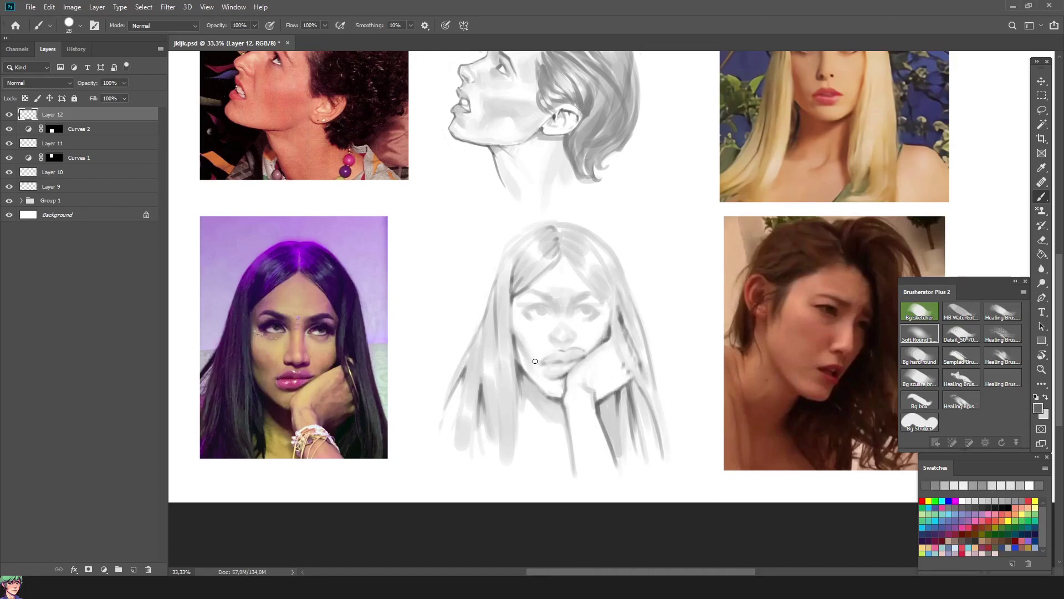
- Darken the eyes and eyebrows of the frontal portrait with a mid gray, adjusting the brush size
{"action": "mouse_move", "coordinate": [526, 312]}
{"action": "left_mouse_down"}
{"action": "mouse_move", "coordinate": [585, 310]}
{"action": "mouse_move", "coordinate": [538, 320]}
{"action": "mouse_move", "coordinate": [544, 311]}
{"action": "mouse_move", "coordinate": [531, 348]}
{"action": "mouse_move", "coordinate": [540, 309]}
{"action": "mouse_move", "coordinate": [580, 322]}
{"action": "mouse_move", "coordinate": [585, 309]}
{"action": "mouse_move", "coordinate": [594, 315]}
{"action": "mouse_move", "coordinate": [572, 299]}
{"action": "mouse_move", "coordinate": [598, 291]}
{"action": "left_mouse_up"}
{"action": "left_click", "coordinate": [584, 336], "text": "alt"}
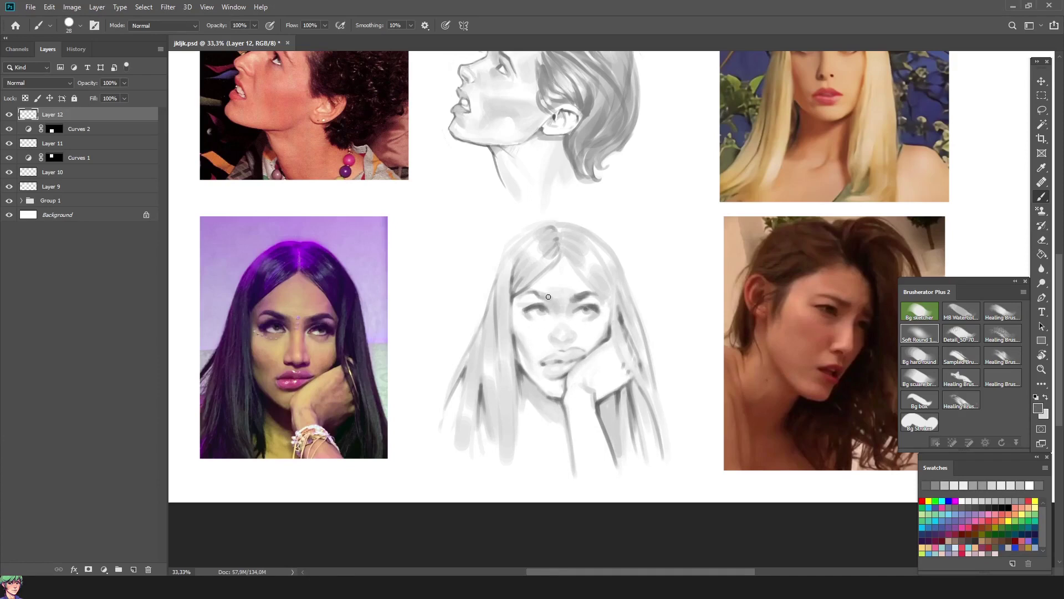
{"action": "key", "text": "bracketright"}
{"action": "key", "text": "bracketright"}
{"action": "key", "text": "bracketleft"}
{"action": "key", "text": "bracketleft"}
{"action": "key", "text": "bracketleft"}
- Shade the neck below the chin with sampled grays and refine the outer ends of the eyebrows
{"action": "left_click", "coordinate": [557, 397], "text": "alt"}
{"action": "left_click", "coordinate": [527, 378], "text": "alt"}
{"action": "left_click", "coordinate": [557, 397], "text": "alt"}
{"action": "left_click", "coordinate": [558, 430], "text": "alt"}
{"action": "left_click", "coordinate": [559, 403], "text": "alt"}
{"action": "left_click", "coordinate": [562, 395], "text": "alt"}
{"action": "left_click", "coordinate": [524, 289], "text": "alt"}
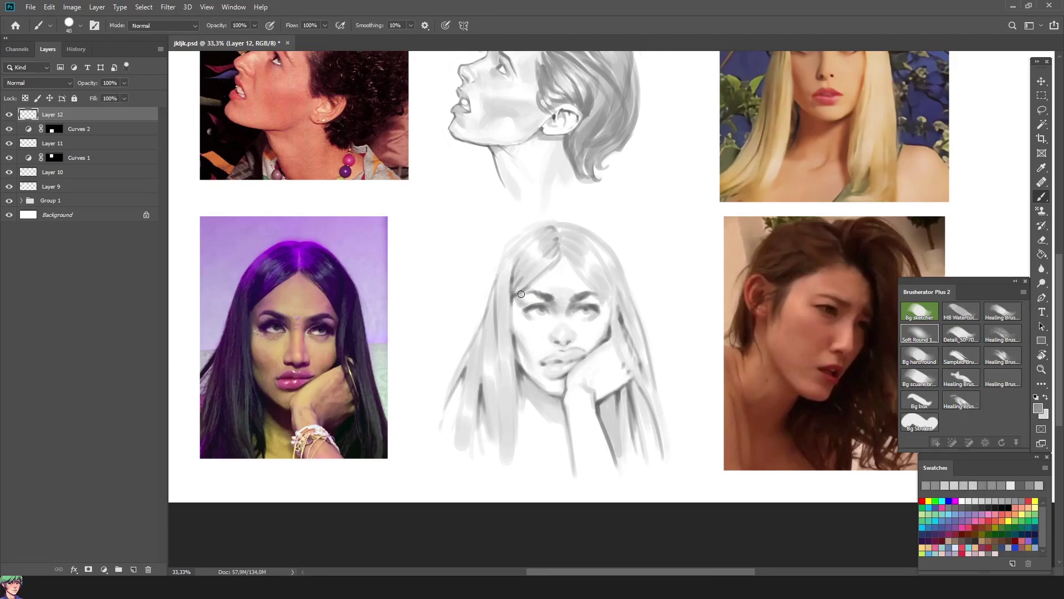
{"action": "key", "text": "bracketleft"}
{"action": "key", "text": "bracketright"}
{"action": "key", "text": "bracketright"}
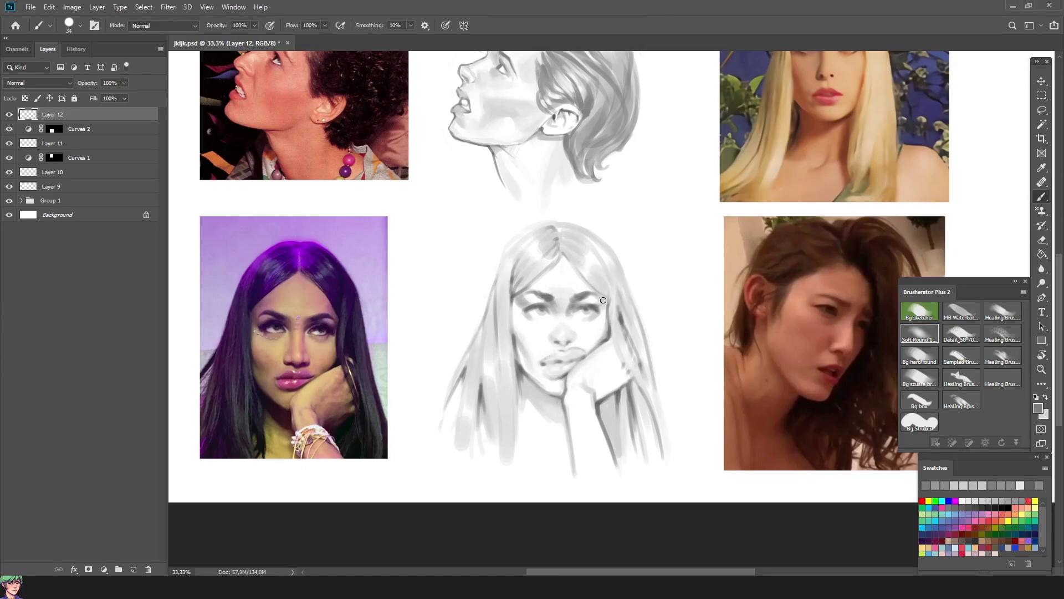
- Shade the hair beside the face above the propped hand with tones sampled from the surrounding strands
{"action": "left_click", "coordinate": [607, 280], "text": "alt"}
{"action": "left_click", "coordinate": [620, 349], "text": "alt"}
{"action": "left_click", "coordinate": [622, 341], "text": "alt"}
{"action": "left_click", "coordinate": [611, 284], "text": "alt"}
{"action": "left_click", "coordinate": [612, 285], "text": "alt"}
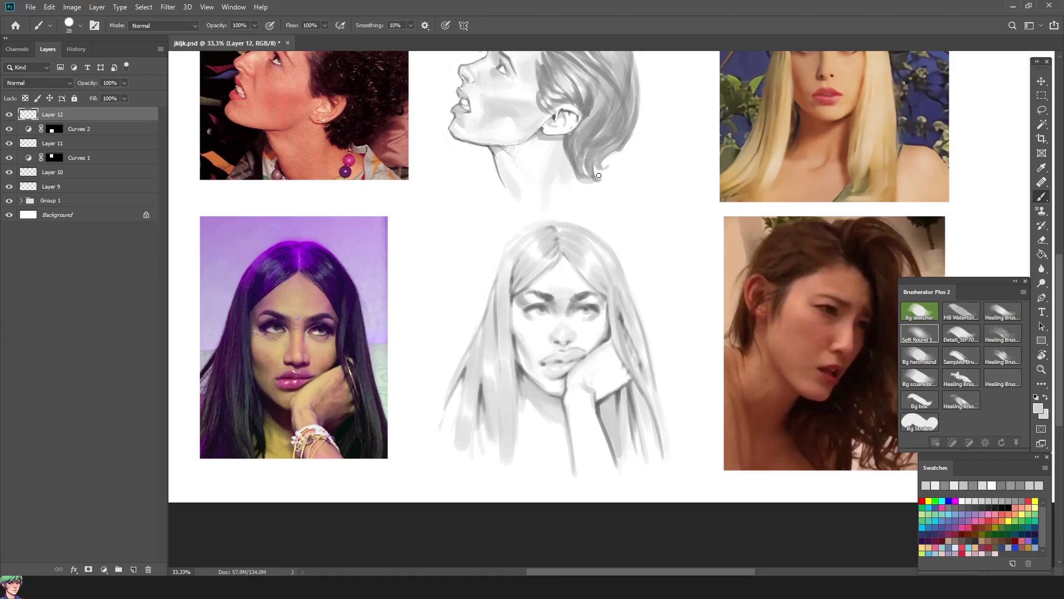
- Refine the jaw, cheek edges and nose of the frontal portrait with sampled light and dark grays
{"action": "mouse_move", "coordinate": [555, 382]}
{"action": "left_mouse_down"}
{"action": "mouse_move", "coordinate": [560, 418]}
{"action": "mouse_move", "coordinate": [514, 359]}
{"action": "left_mouse_up"}
{"action": "left_click", "coordinate": [514, 360], "text": "alt"}
{"action": "left_click", "coordinate": [606, 350], "text": "alt"}
{"action": "left_click", "coordinate": [614, 328], "text": "alt"}
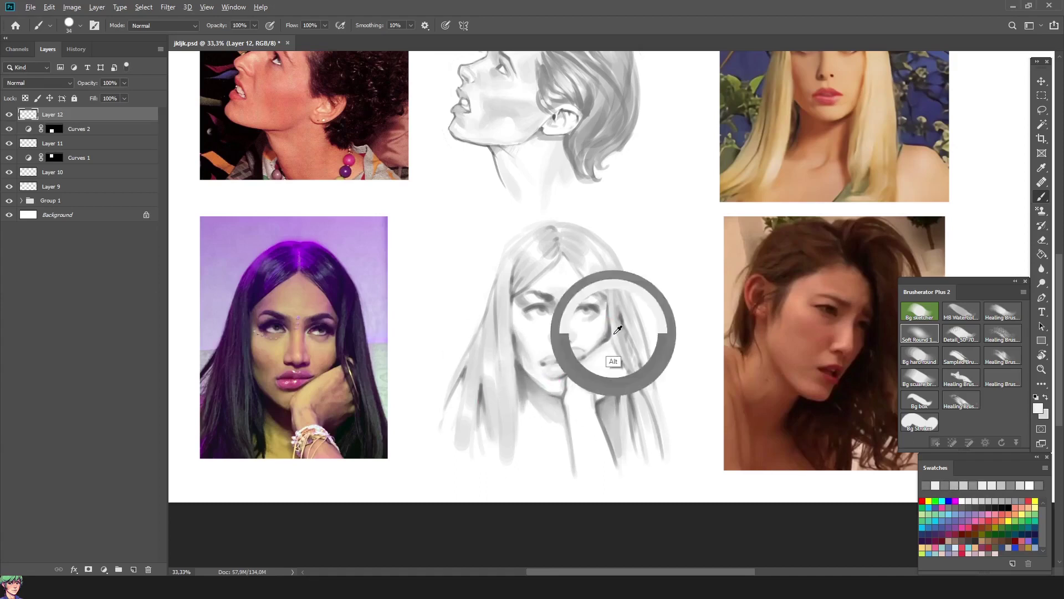
{"action": "left_click", "coordinate": [603, 320], "text": "alt"}
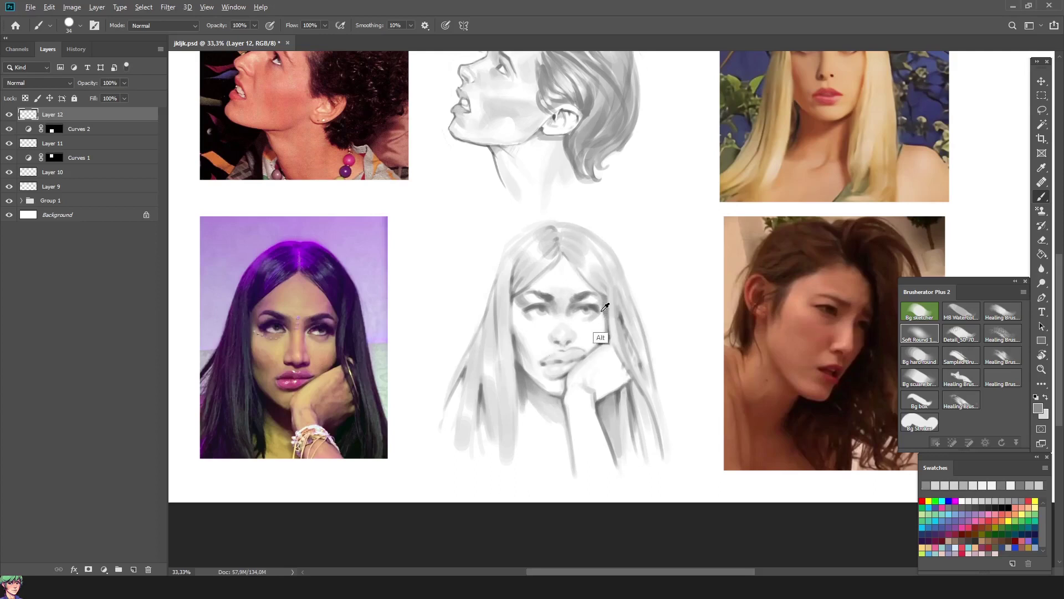
{"action": "left_click_drag", "start_coordinate": [551, 332], "coordinate": [543, 333]}
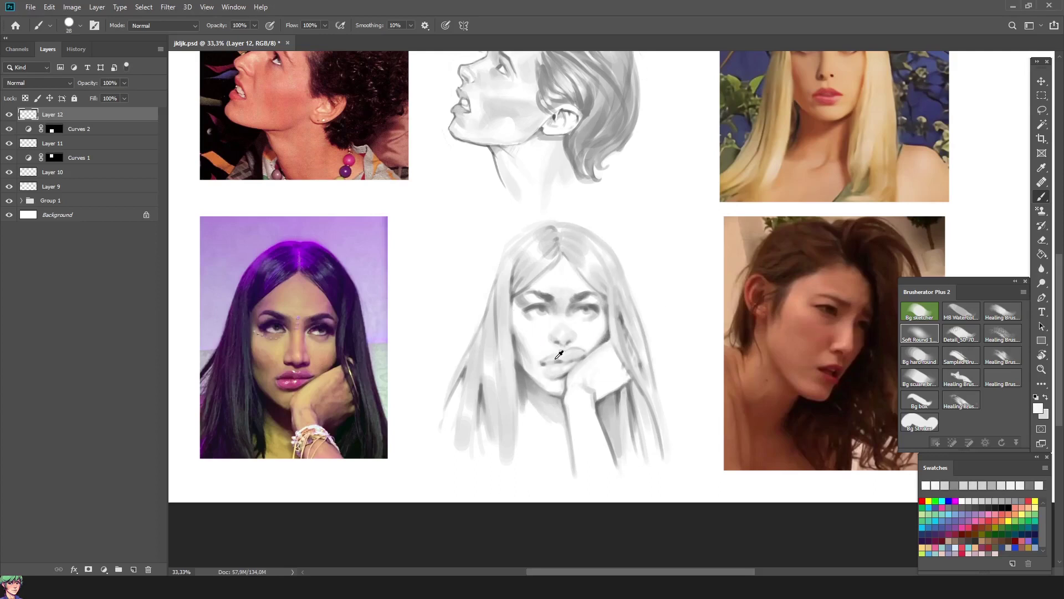
- Shade the back of the hand, undo two stray strokes, and soften the forearm and hair with broader light strokes
{"action": "left_click_drag", "start_coordinate": [606, 371], "coordinate": [590, 406]}
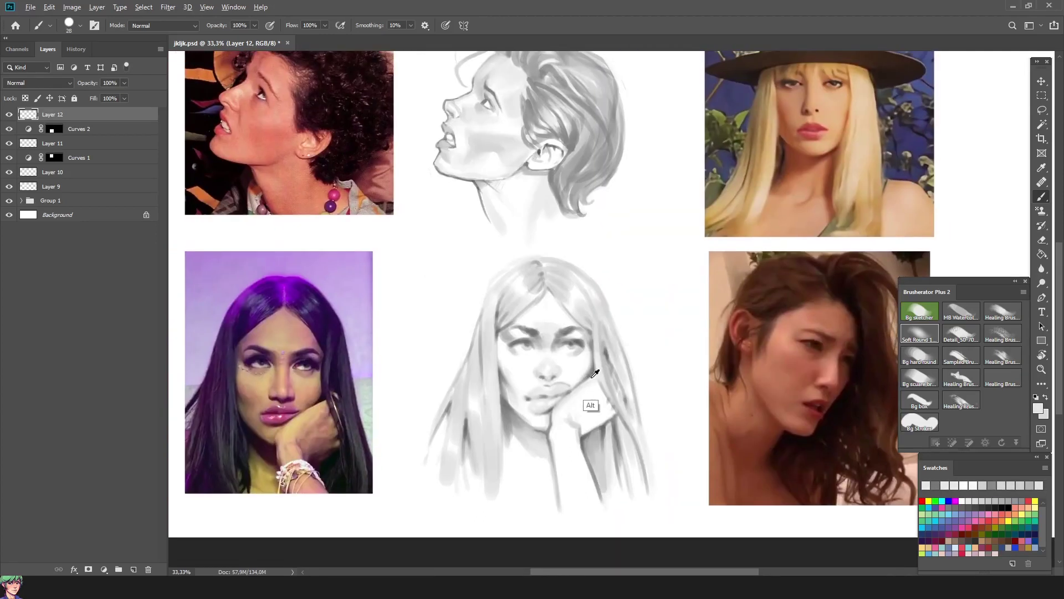
{"action": "left_click_drag", "start_coordinate": [608, 344], "coordinate": [642, 341]}
{"action": "left_click_drag", "start_coordinate": [477, 359], "coordinate": [479, 341]}
{"action": "key", "text": "ctrl+z"}
{"action": "key", "text": "ctrl+z"}
{"action": "left_click_drag", "start_coordinate": [625, 415], "coordinate": [608, 421]}
{"action": "left_click", "coordinate": [555, 485], "text": "alt"}
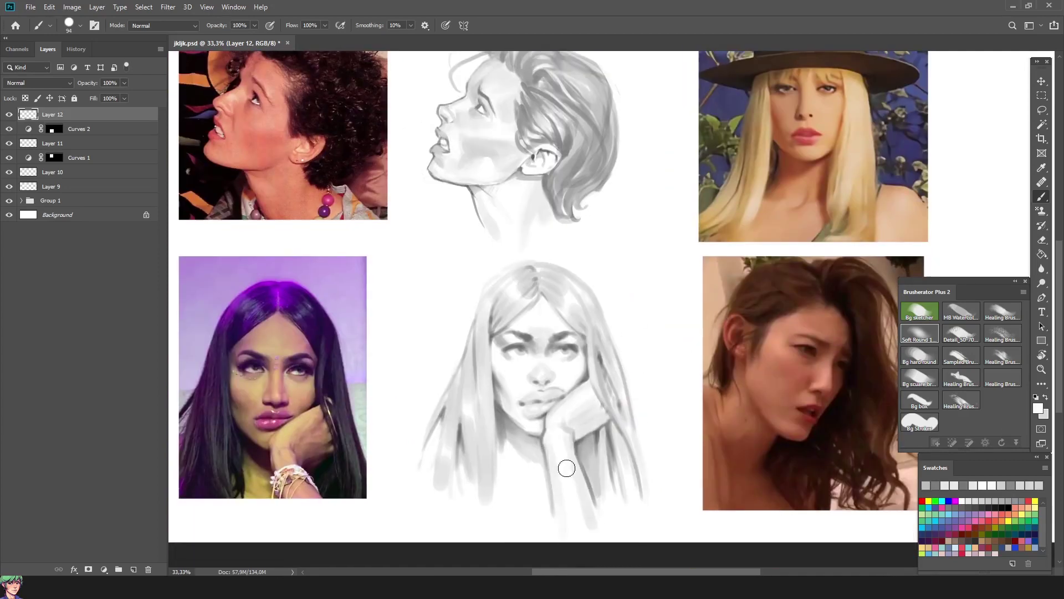
{"action": "left_click_drag", "start_coordinate": [560, 304], "coordinate": [539, 303]}
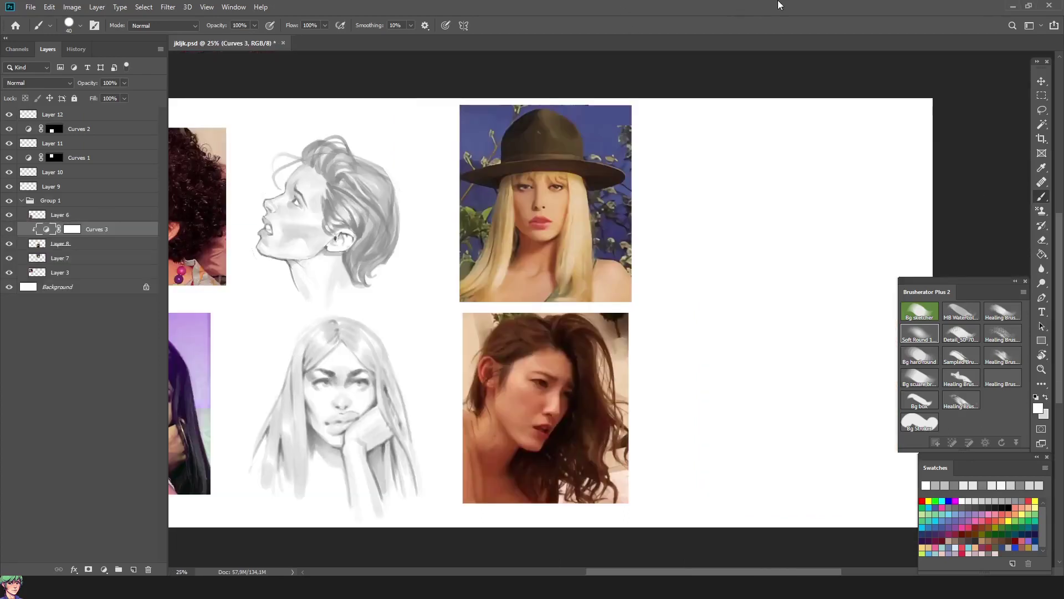
- On a new top layer, sketch a faint frontal head beside the hat portrait with a dome, hat line, center line and jaw
{"action": "key", "text": "ctrl+shift+alt+n"}
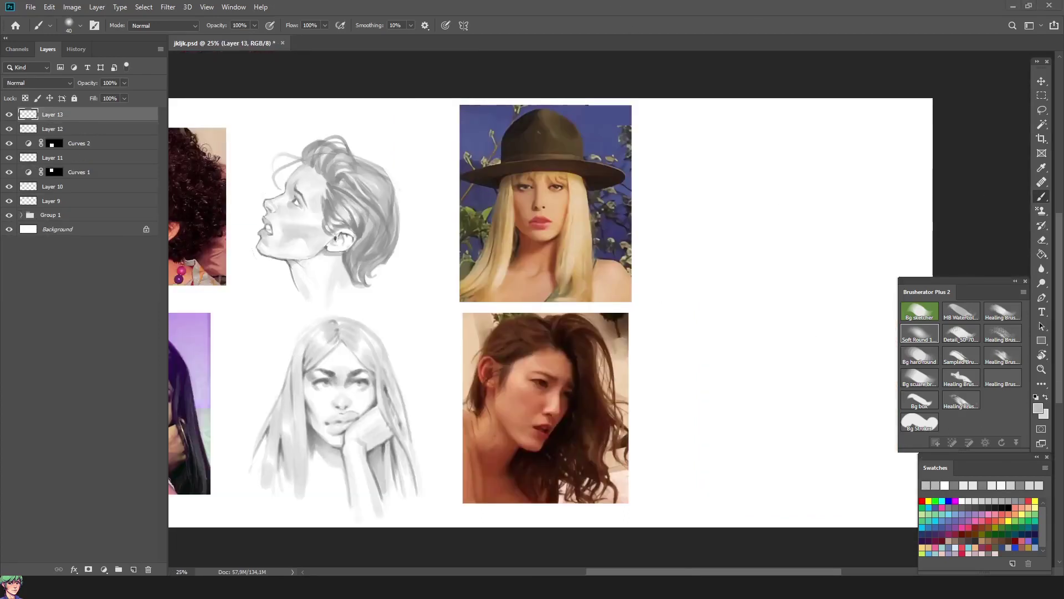
{"action": "left_click_drag", "start_coordinate": [715, 173], "coordinate": [784, 163]}
{"action": "mouse_move", "coordinate": [717, 181]}
{"action": "left_mouse_down"}
{"action": "mouse_move", "coordinate": [724, 262]}
{"action": "mouse_move", "coordinate": [805, 188]}
{"action": "left_mouse_up"}
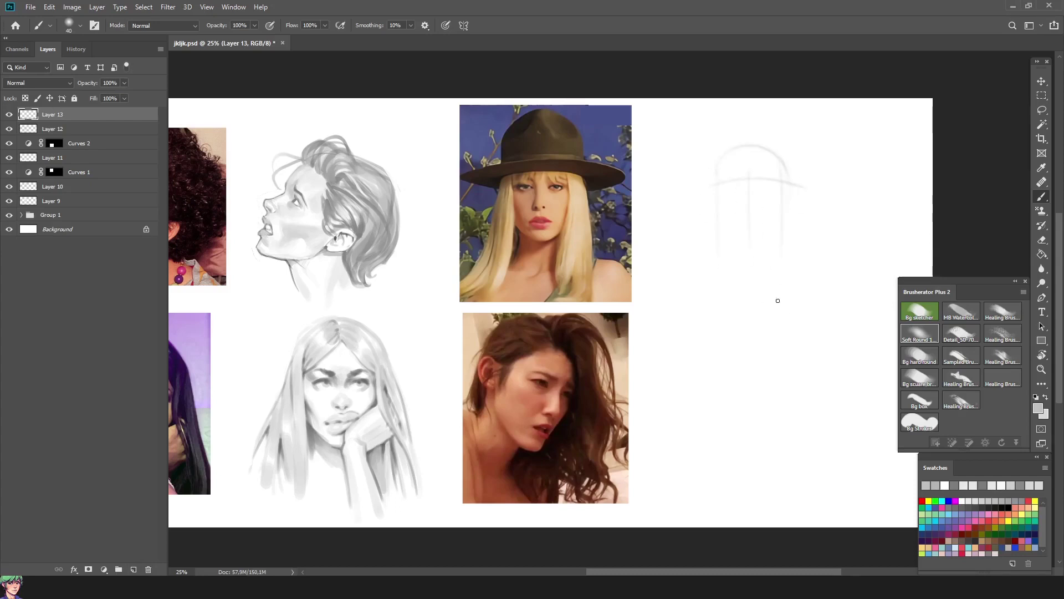
{"action": "mouse_move", "coordinate": [770, 279]}
{"action": "left_mouse_down"}
{"action": "mouse_move", "coordinate": [780, 214]}
{"action": "mouse_move", "coordinate": [722, 240]}
{"action": "left_mouse_up"}
{"action": "left_click", "coordinate": [715, 263], "text": "alt"}
{"action": "left_click", "coordinate": [722, 225], "text": "alt"}
- Outline the long hair of the new head, divide its crown with curved lines, and shade the hair beside the jaw
{"action": "left_click_drag", "start_coordinate": [707, 191], "coordinate": [815, 181]}
{"action": "mouse_move", "coordinate": [748, 143]}
{"action": "left_mouse_down"}
{"action": "mouse_move", "coordinate": [792, 220]}
{"action": "mouse_move", "coordinate": [809, 281]}
{"action": "left_mouse_up"}
{"action": "left_click_drag", "start_coordinate": [720, 250], "coordinate": [721, 266]}
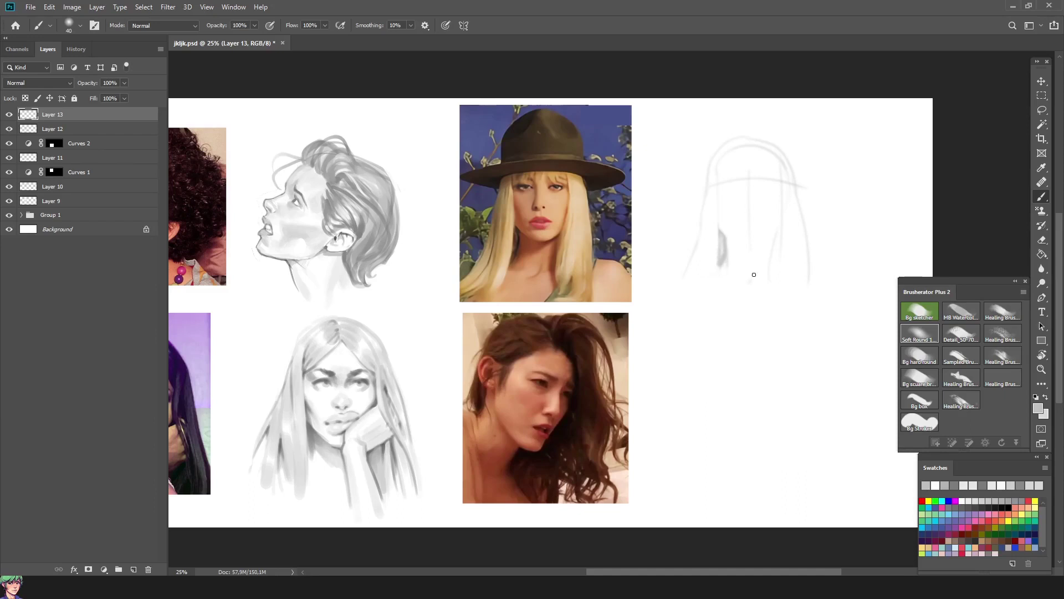
{"action": "mouse_move", "coordinate": [768, 247]}
{"action": "left_mouse_down"}
{"action": "mouse_move", "coordinate": [780, 215]}
{"action": "mouse_move", "coordinate": [720, 197]}
{"action": "mouse_move", "coordinate": [719, 229]}
{"action": "mouse_move", "coordinate": [731, 140]}
{"action": "mouse_move", "coordinate": [722, 177]}
{"action": "mouse_move", "coordinate": [751, 136]}
{"action": "mouse_move", "coordinate": [773, 154]}
{"action": "left_mouse_up"}
{"action": "left_click", "coordinate": [739, 150], "text": "alt"}
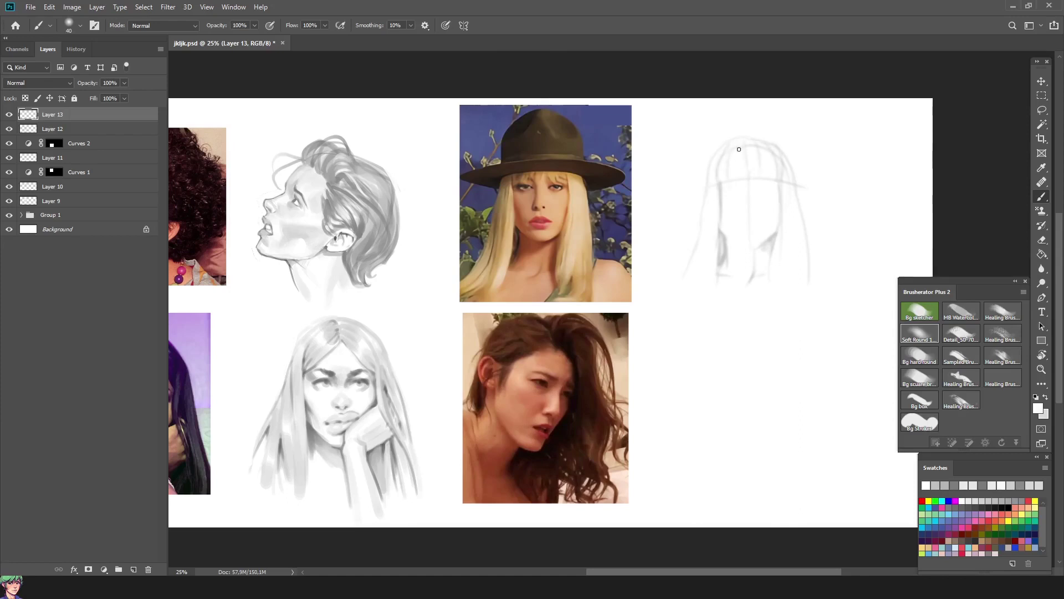
- Draw straight bangs across the forehead of the new head and soften the crown's division lines with sampled light tones
{"action": "key", "text": "ctrl+plus"}
{"action": "left_click_drag", "start_coordinate": [726, 199], "coordinate": [746, 189]}
{"action": "left_click_drag", "start_coordinate": [693, 227], "coordinate": [707, 236]}
{"action": "mouse_move", "coordinate": [715, 210]}
{"action": "left_mouse_down"}
{"action": "mouse_move", "coordinate": [726, 234]}
{"action": "mouse_move", "coordinate": [742, 182]}
{"action": "mouse_move", "coordinate": [759, 222]}
{"action": "left_mouse_up"}
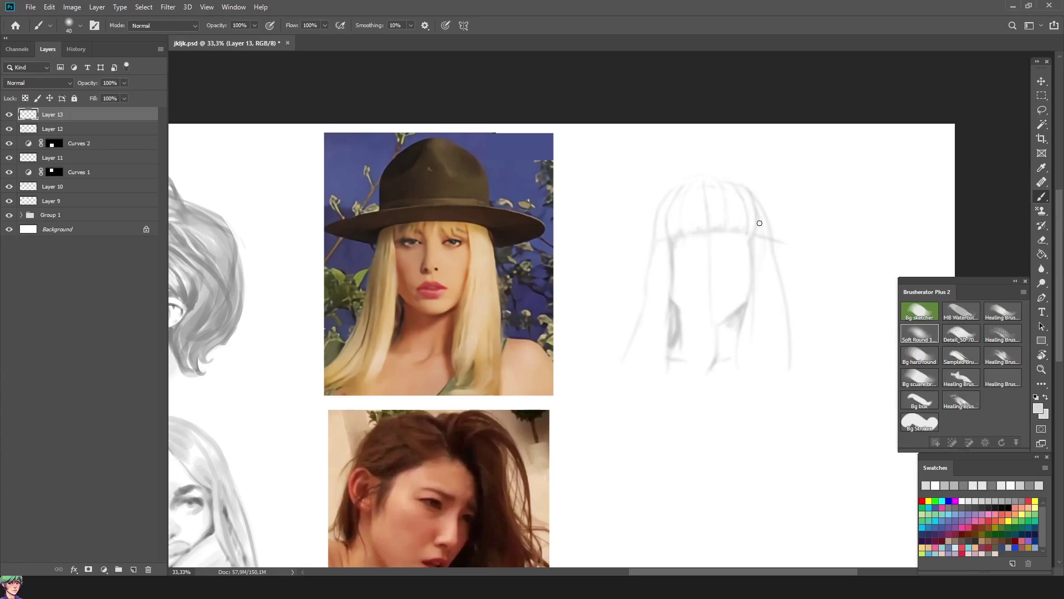
{"action": "left_click", "coordinate": [653, 204], "text": "alt"}
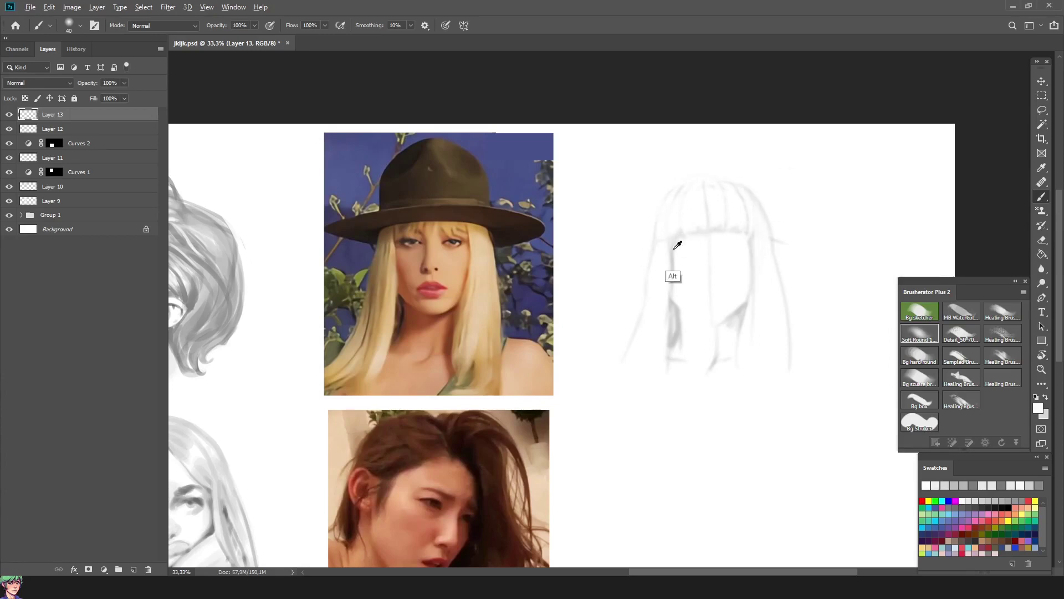
{"action": "left_click", "coordinate": [709, 184], "text": "alt"}
{"action": "left_click_drag", "start_coordinate": [705, 219], "coordinate": [706, 187]}
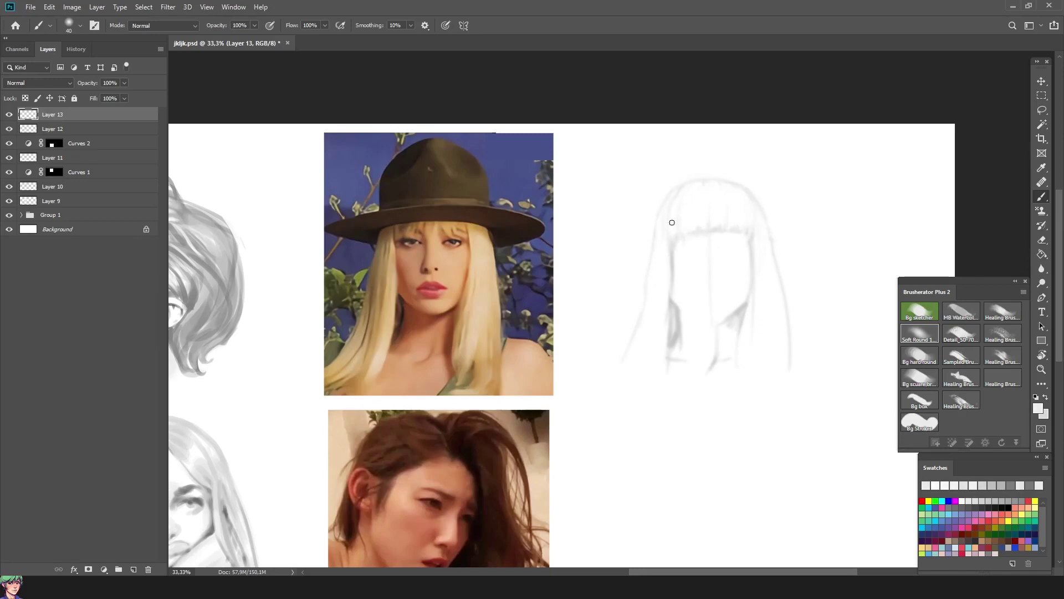
- Shade the hair beside both cheeks and close the jaw with a rounded chin line
{"action": "left_click_drag", "start_coordinate": [662, 336], "coordinate": [668, 268]}
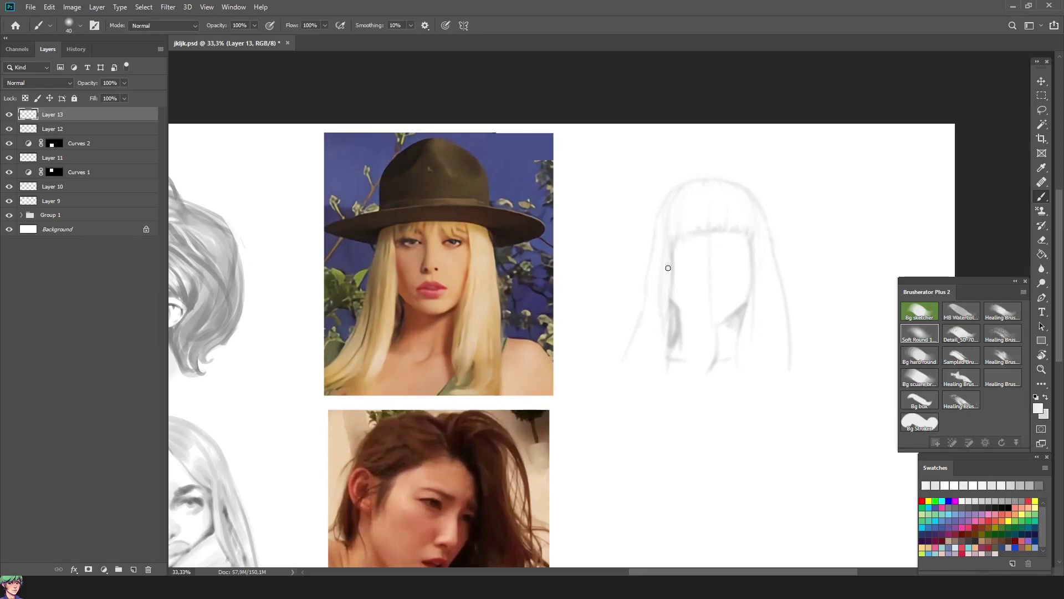
{"action": "left_click_drag", "start_coordinate": [745, 325], "coordinate": [747, 382]}
{"action": "left_click_drag", "start_coordinate": [743, 306], "coordinate": [688, 312]}
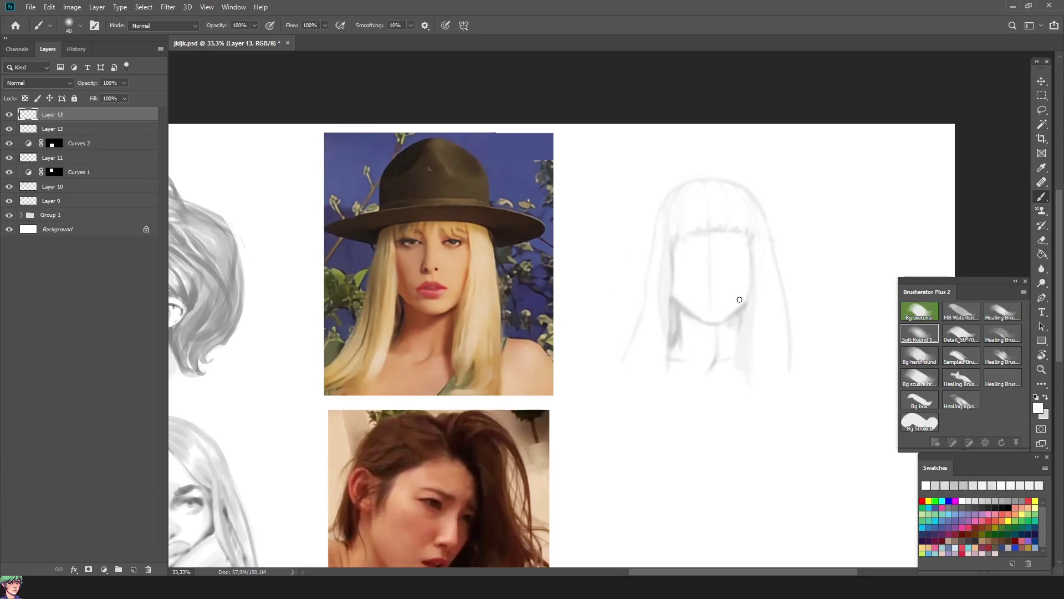
- Flip the canvas horizontally, then shade the neck beneath the chin and the hair alongside the face
{"action": "key", "text": "ctrl+shift+h"}
{"action": "left_click_drag", "start_coordinate": [521, 288], "coordinate": [518, 291]}
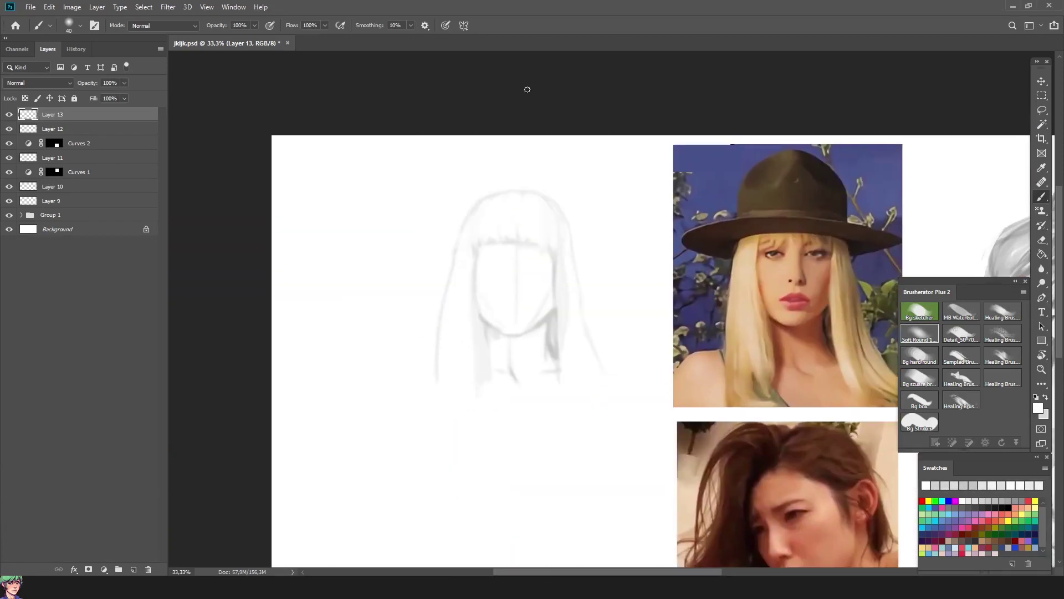
{"action": "mouse_move", "coordinate": [488, 344]}
{"action": "left_mouse_down"}
{"action": "mouse_move", "coordinate": [498, 366]}
{"action": "mouse_move", "coordinate": [490, 330]}
{"action": "mouse_move", "coordinate": [542, 338]}
{"action": "left_mouse_up"}
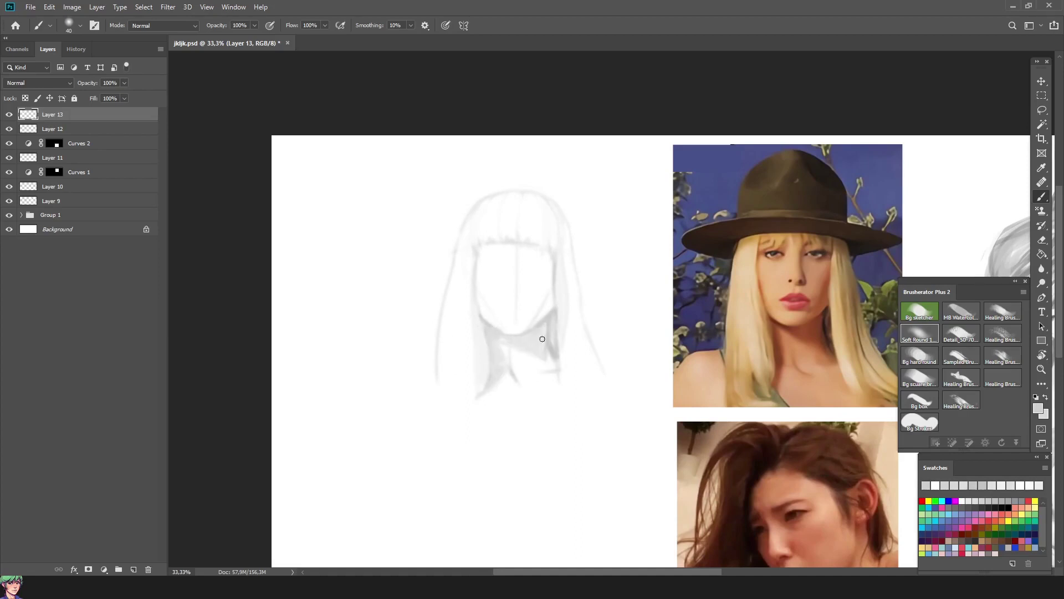
{"action": "left_click", "coordinate": [466, 260], "text": "alt"}
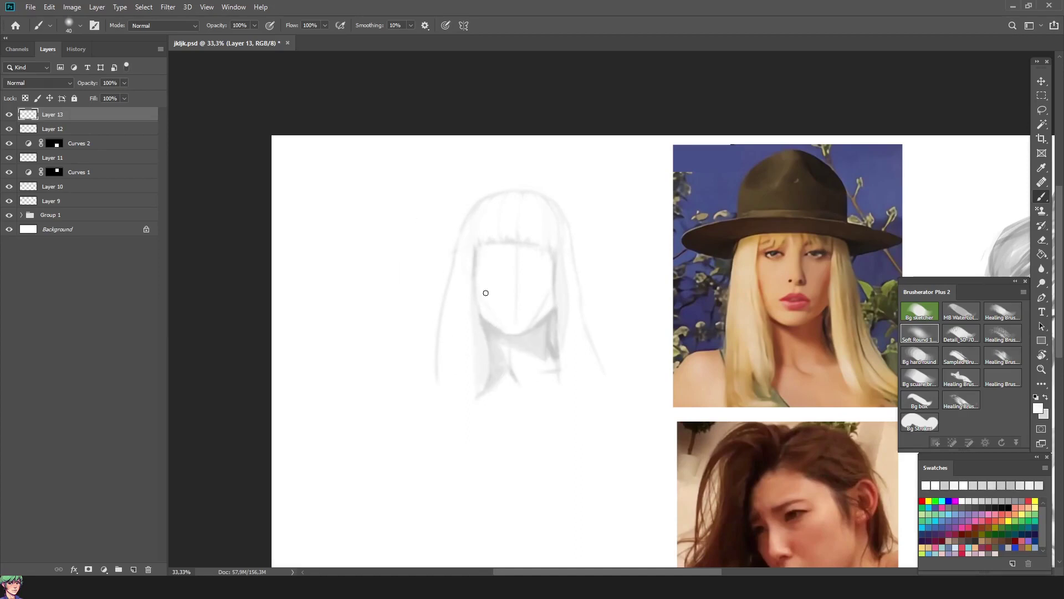
{"action": "left_click_drag", "start_coordinate": [472, 280], "coordinate": [472, 336]}
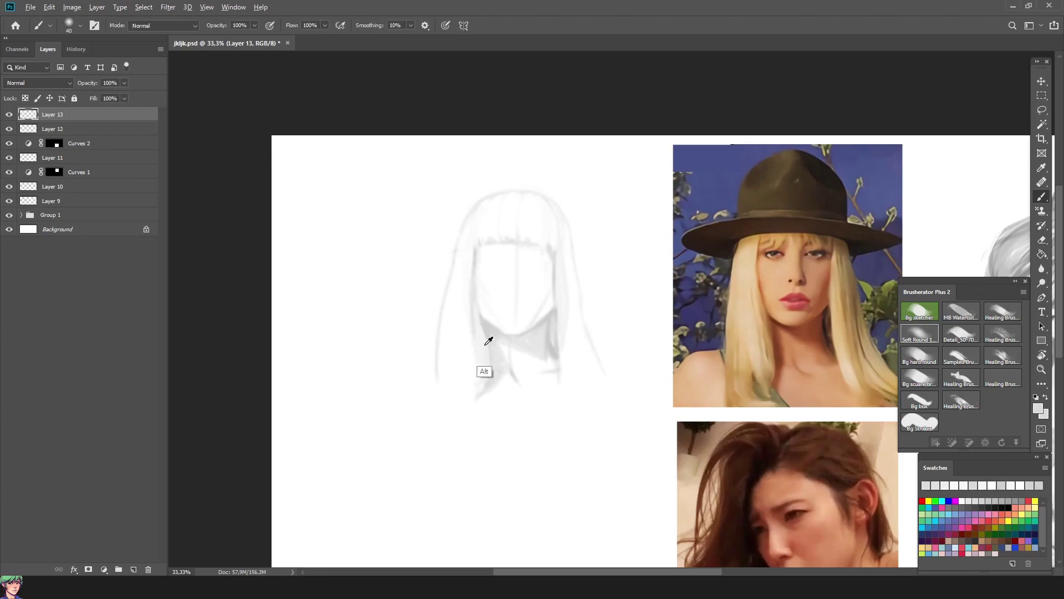
- Add tapered strands to the long hair ends and soften the outline around the bangs and crown with sampled tones
{"action": "mouse_move", "coordinate": [463, 391]}
{"action": "left_mouse_down"}
{"action": "mouse_move", "coordinate": [463, 337]}
{"action": "mouse_move", "coordinate": [462, 366]}
{"action": "left_mouse_up"}
{"action": "left_click_drag", "start_coordinate": [577, 382], "coordinate": [575, 304]}
{"action": "left_click_drag", "start_coordinate": [443, 277], "coordinate": [439, 270]}
{"action": "left_click", "coordinate": [477, 246], "text": "alt"}
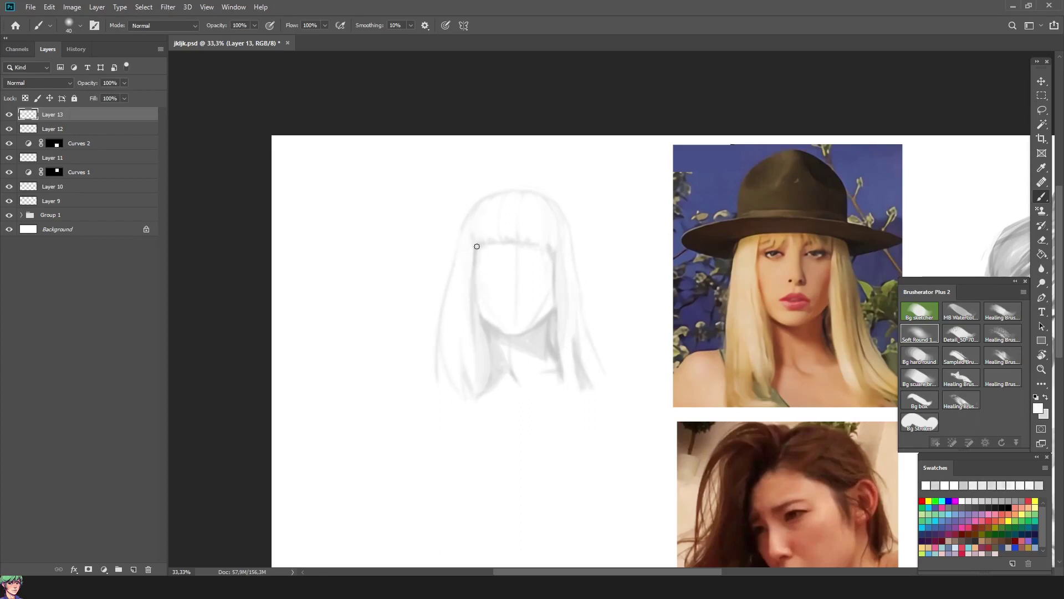
{"action": "left_click", "coordinate": [546, 290], "text": "alt"}
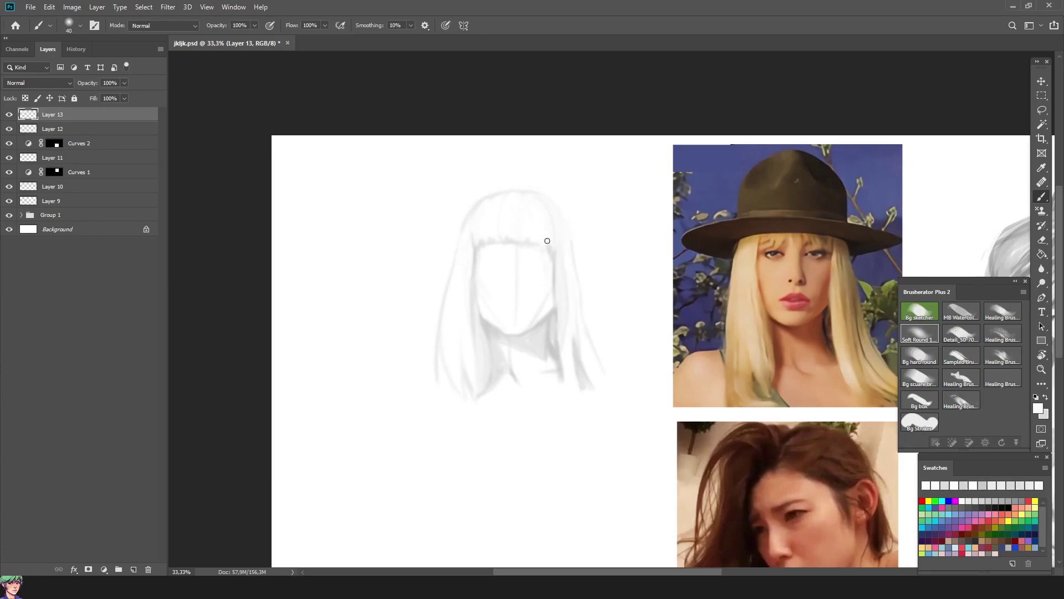
{"action": "left_click", "coordinate": [475, 242], "text": "alt"}
{"action": "left_click", "coordinate": [463, 232], "text": "alt"}
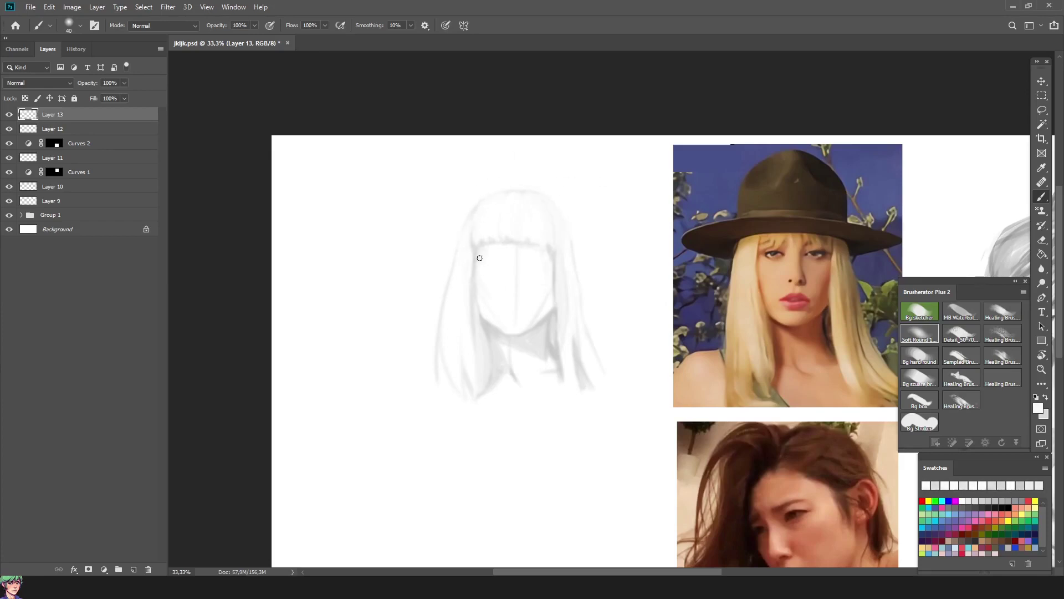
- Flip the canvas back and block in the eye sockets and lips with a larger soft brush
{"action": "key", "text": "bracketright"}
{"action": "key", "text": "bracketright"}
{"action": "key", "text": "bracketright"}
{"action": "key", "text": "bracketright"}
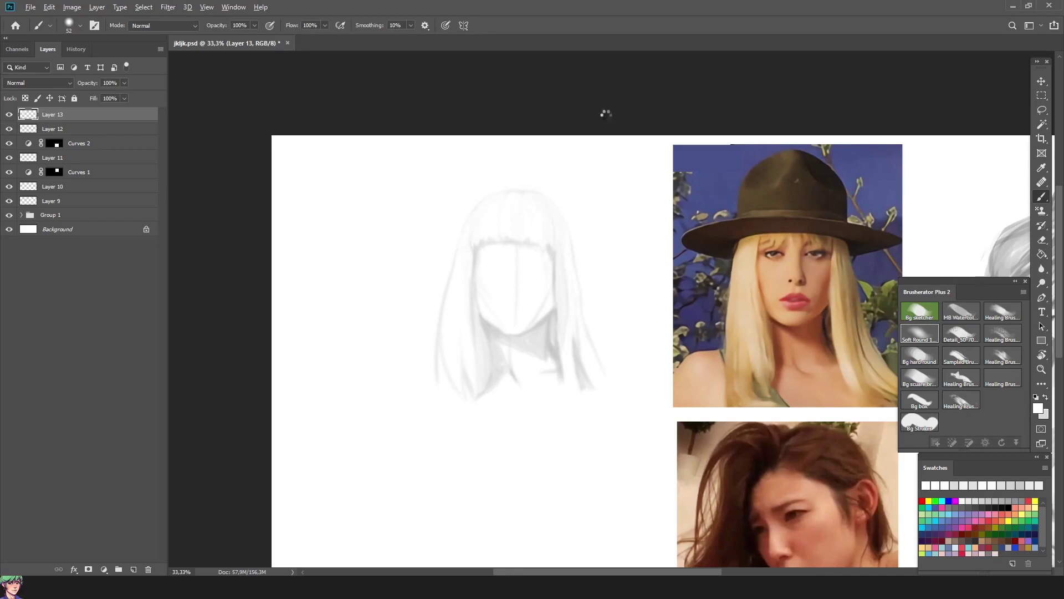
{"action": "scroll", "coordinate": [672, 257], "scroll_direction": "right", "scroll_amount": 5}
{"action": "scroll", "coordinate": [672, 256], "scroll_direction": "up", "scroll_amount": 1}
{"action": "right_click", "coordinate": [674, 282], "text": "alt"}
{"action": "left_click_drag", "start_coordinate": [690, 281], "coordinate": [637, 290]}
{"action": "right_click", "coordinate": [660, 325], "text": "alt"}
{"action": "mouse_move", "coordinate": [659, 330]}
{"action": "left_mouse_down"}
{"action": "mouse_move", "coordinate": [682, 342]}
{"action": "mouse_move", "coordinate": [660, 338]}
{"action": "left_mouse_up"}
- Define the mouth line and lip corners with a 22 px brush, and mark the underside of the nose
{"action": "right_click", "coordinate": [687, 340], "text": "alt"}
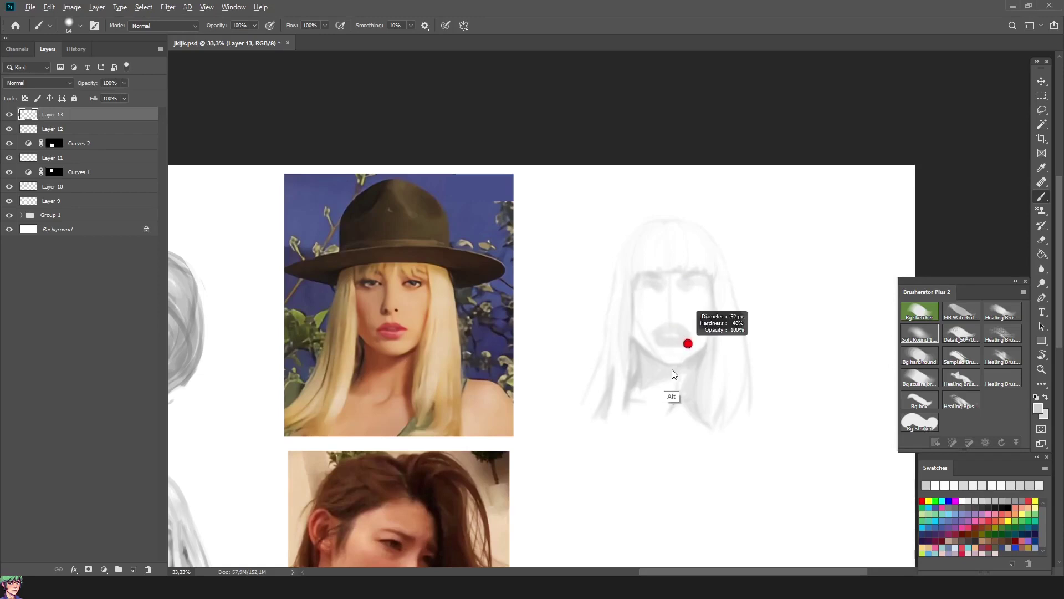
{"action": "right_click", "coordinate": [658, 345], "text": "alt"}
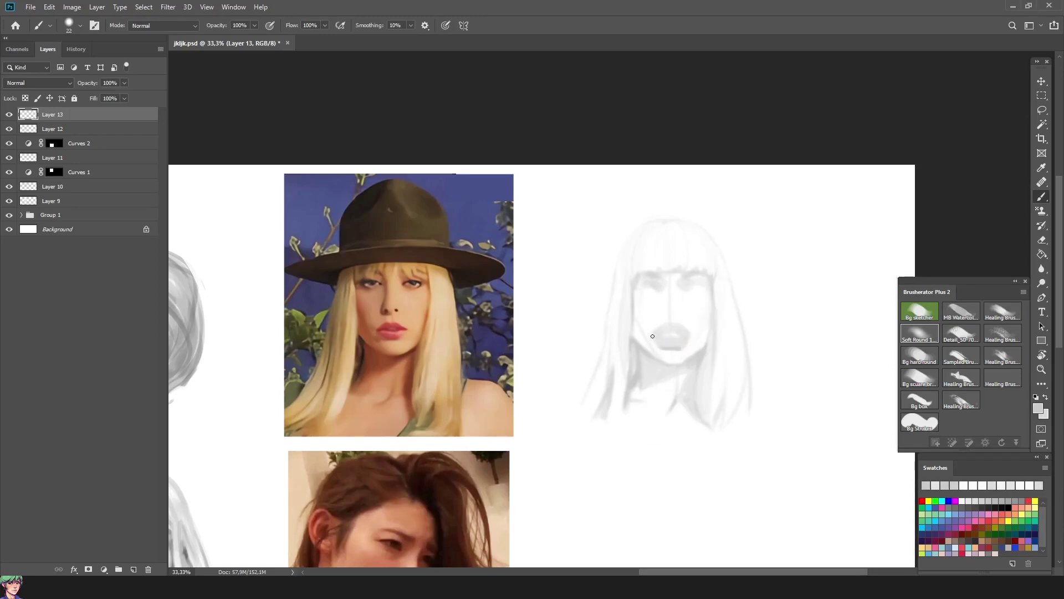
{"action": "left_click", "coordinate": [664, 319], "text": "alt"}
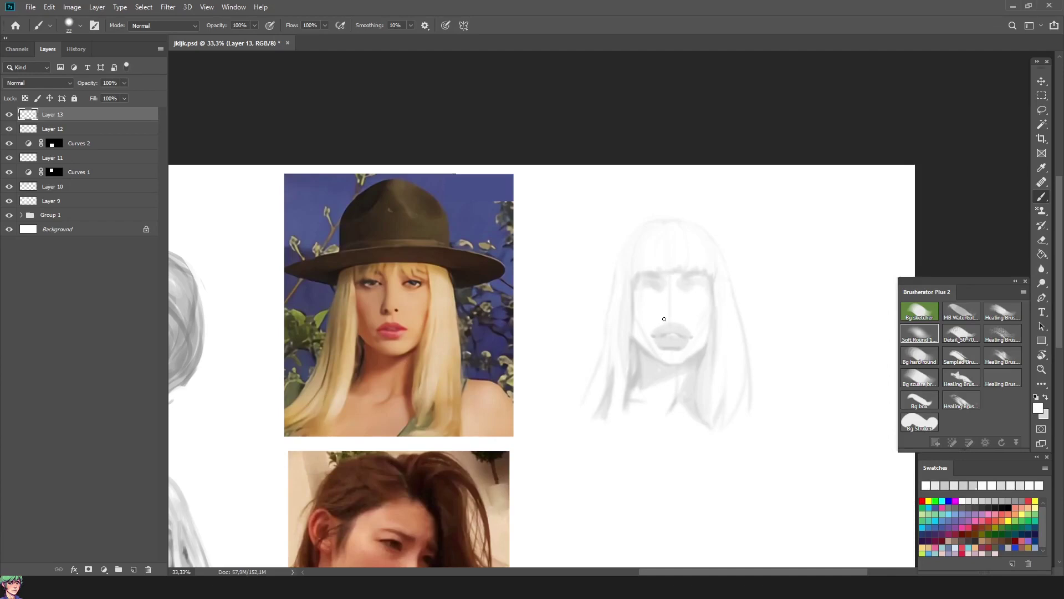
{"action": "right_click", "coordinate": [641, 281], "text": "alt"}
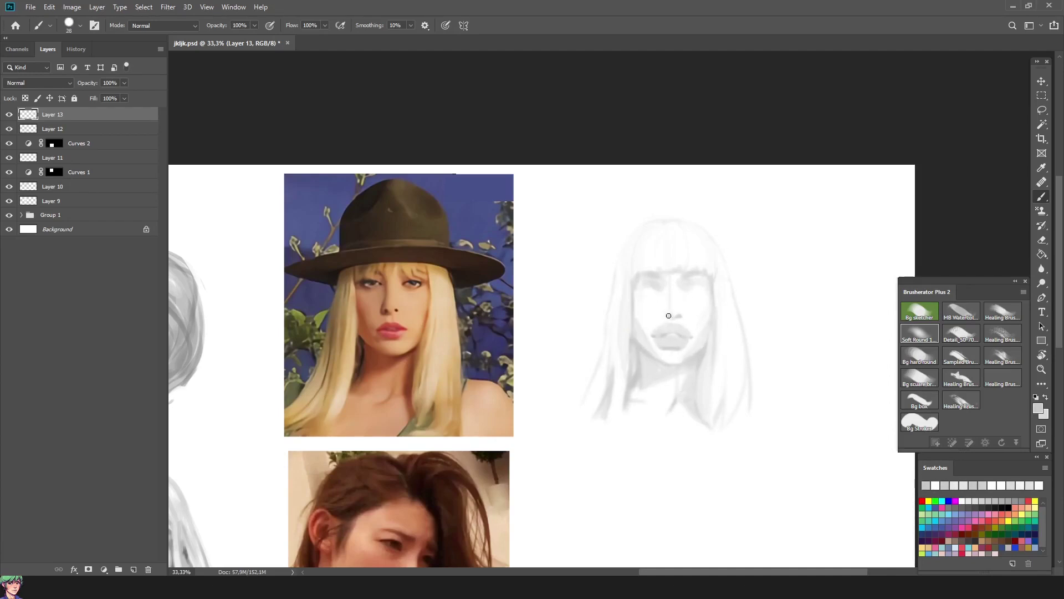
- Draw the eyebrows, nostrils and upper eyelids with a 28 px brush and sampled grays
{"action": "key", "text": "bracketright"}
{"action": "key", "text": "bracketright"}
{"action": "key", "text": "bracketleft"}
{"action": "key", "text": "bracketleft"}
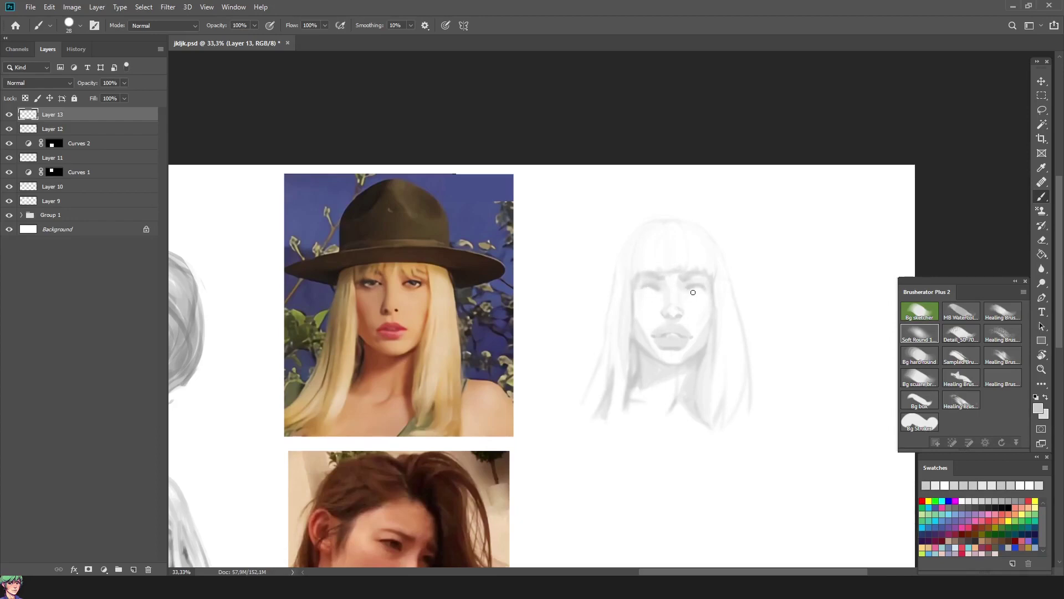
{"action": "key", "text": "ctrl"}
{"action": "left_click", "coordinate": [685, 291], "text": "alt"}
- Flip the canvas horizontally and refine the eyes and upper lip with sampled tones and a 16 px brush
{"action": "key", "text": "ctrl+shift+h"}
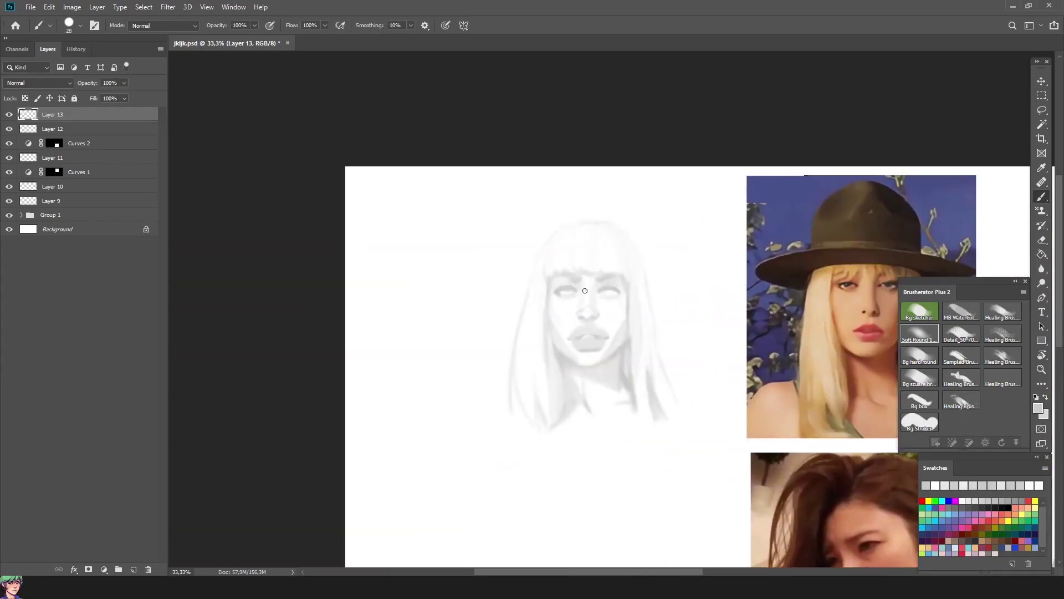
{"action": "left_click", "coordinate": [566, 289], "text": "alt"}
{"action": "left_click", "coordinate": [515, 367], "text": "alt"}
{"action": "key", "text": "bracketleft"}
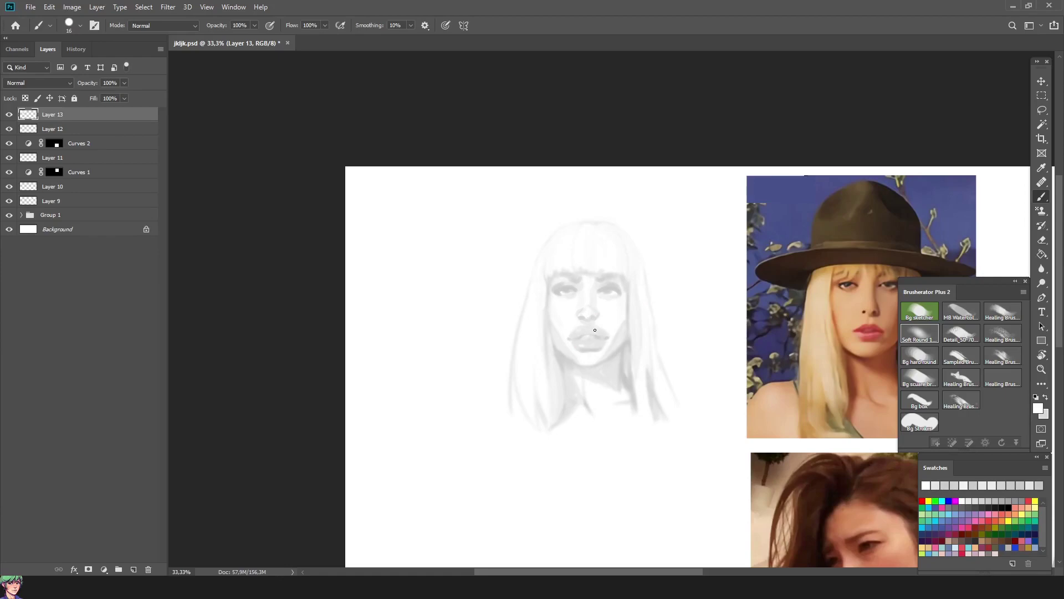
{"action": "left_click", "coordinate": [168, 6]}
{"action": "left_click", "coordinate": [183, 102]}
{"action": "key", "text": "Escape"}
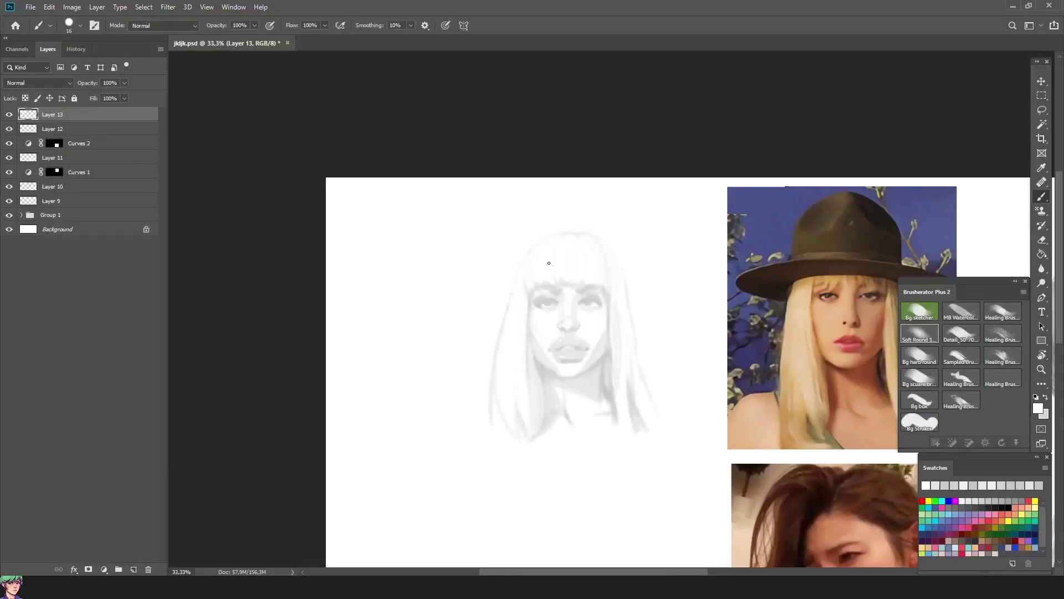
- Strengthen the crown and side hair outlines, and draw a segmented headband across the forehead above the bangs
{"action": "right_click", "coordinate": [567, 277], "text": "alt"}
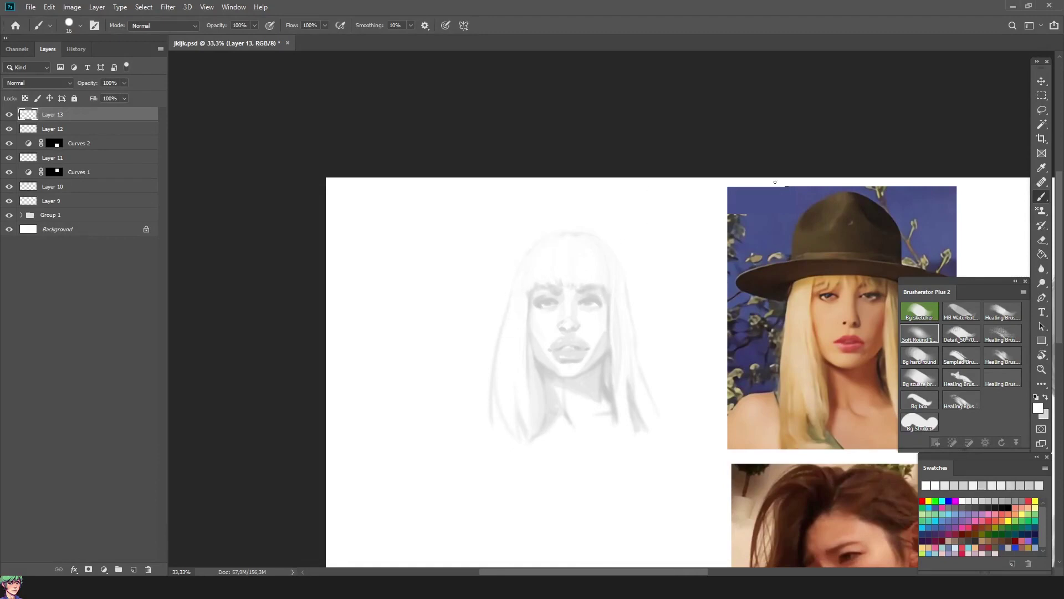
{"action": "key", "text": "ctrl+plus"}
{"action": "left_click", "coordinate": [502, 424], "text": "alt"}
{"action": "left_click_drag", "start_coordinate": [488, 207], "coordinate": [465, 288]}
{"action": "left_click_drag", "start_coordinate": [607, 219], "coordinate": [631, 288]}
{"action": "left_click_drag", "start_coordinate": [477, 244], "coordinate": [547, 423]}
{"action": "key", "text": "r"}
{"action": "mouse_move", "coordinate": [550, 300]}
{"action": "left_mouse_down"}
{"action": "mouse_move", "coordinate": [549, 417]}
{"action": "mouse_move", "coordinate": [545, 328]}
{"action": "left_mouse_up"}
{"action": "key", "text": "Escape"}
{"action": "key", "text": "bracketleft"}
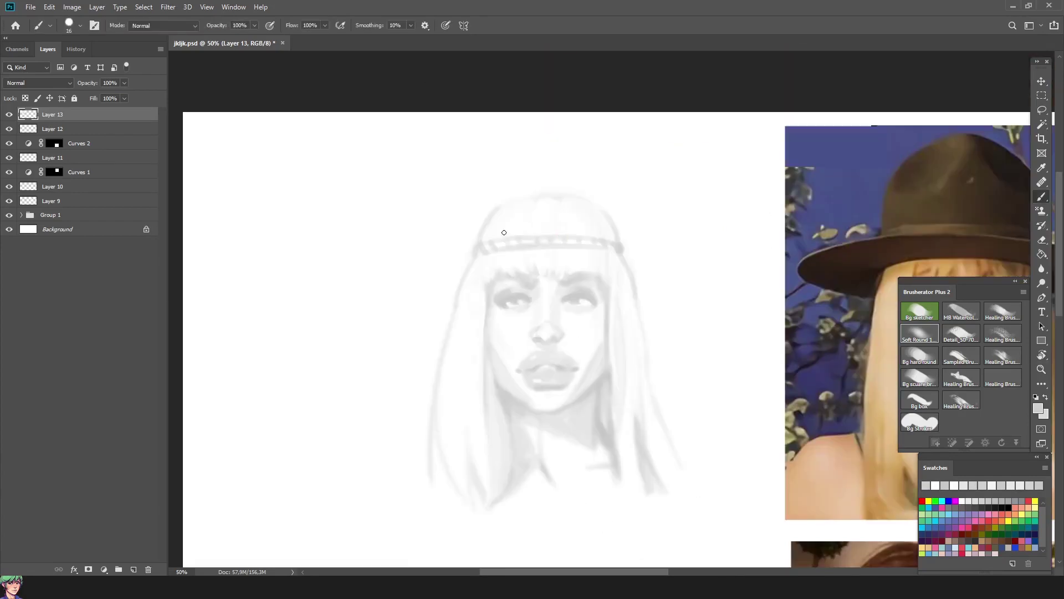
- Add a pointed central ornament with scalloped trim along the top of the headband
{"action": "mouse_move", "coordinate": [542, 241]}
{"action": "left_mouse_down"}
{"action": "mouse_move", "coordinate": [505, 240]}
{"action": "mouse_move", "coordinate": [567, 237]}
{"action": "mouse_move", "coordinate": [518, 232]}
{"action": "mouse_move", "coordinate": [543, 231]}
{"action": "left_mouse_up"}
{"action": "left_click", "coordinate": [609, 332], "text": "alt"}
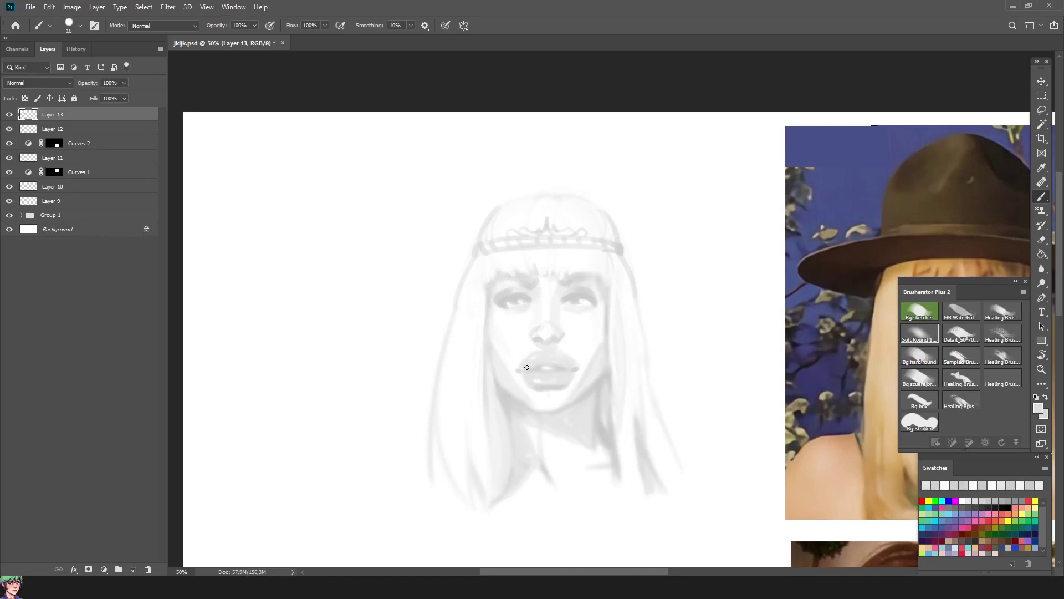
{"action": "scroll", "coordinate": [531, 448], "scroll_direction": "down", "scroll_amount": 1}
{"action": "left_click_drag", "start_coordinate": [712, 380], "coordinate": [495, 274]}
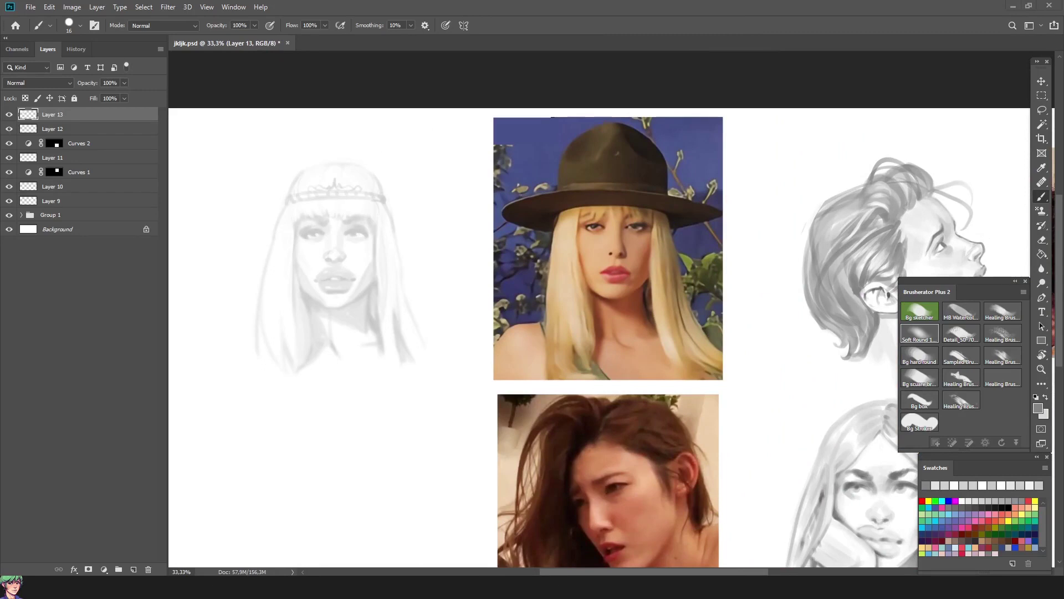
{"action": "left_click_drag", "start_coordinate": [462, 273], "coordinate": [518, 268]}
- On a new top layer, darken the inner hair edges and the neck shadow with a 22 px brush
{"action": "key", "text": "bracketright"}
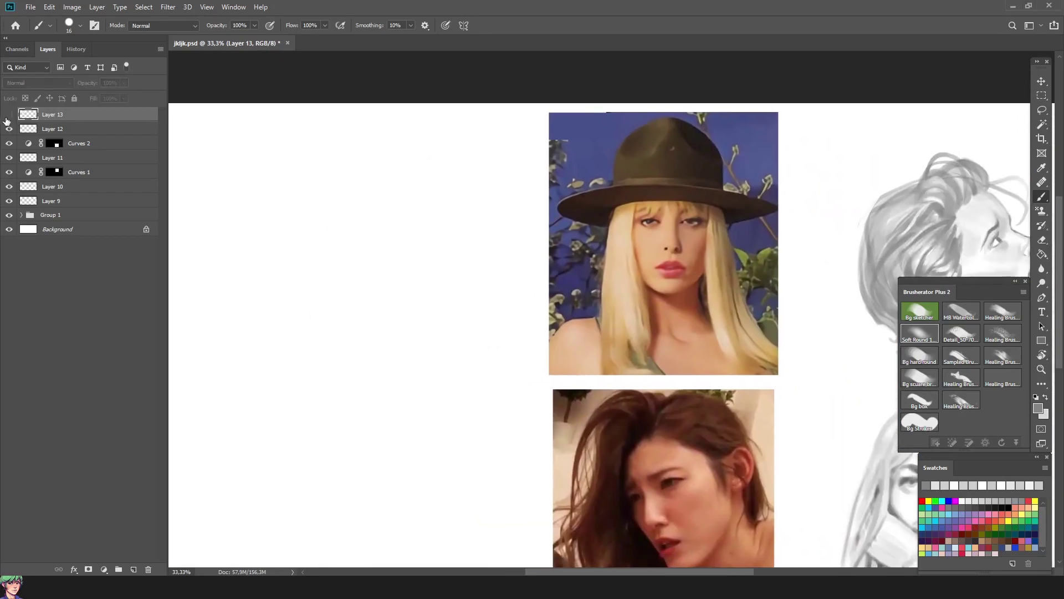
{"action": "key", "text": "ctrl+shift+alt+n"}
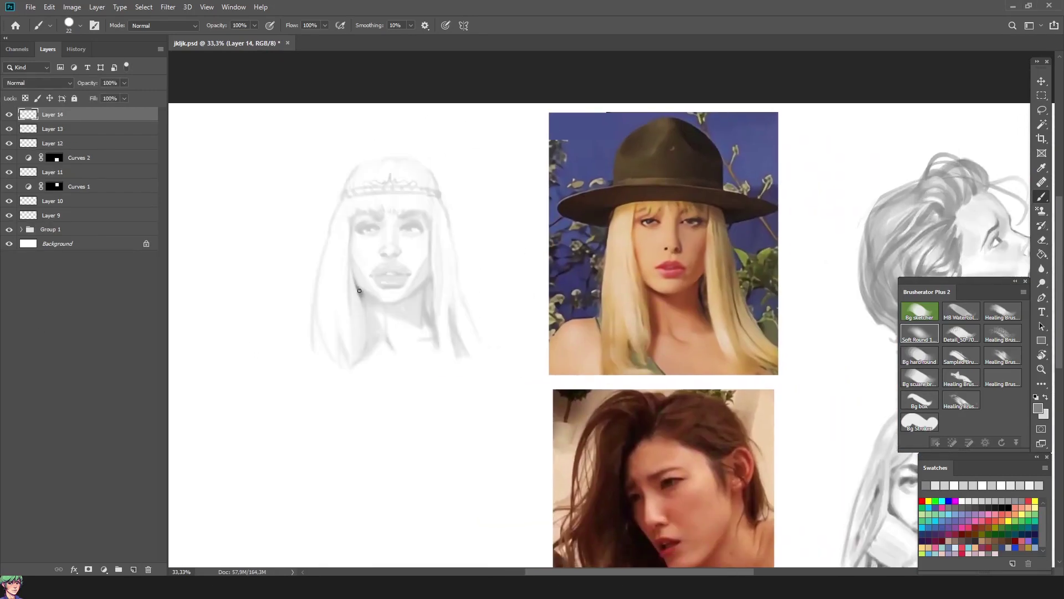
{"action": "mouse_move", "coordinate": [350, 259]}
{"action": "left_mouse_down"}
{"action": "mouse_move", "coordinate": [350, 219]}
{"action": "mouse_move", "coordinate": [350, 300]}
{"action": "mouse_move", "coordinate": [350, 223]}
{"action": "left_mouse_up"}
{"action": "mouse_move", "coordinate": [368, 347]}
{"action": "left_mouse_down"}
{"action": "mouse_move", "coordinate": [366, 315]}
{"action": "mouse_move", "coordinate": [431, 278]}
{"action": "mouse_move", "coordinate": [425, 311]}
{"action": "left_mouse_up"}
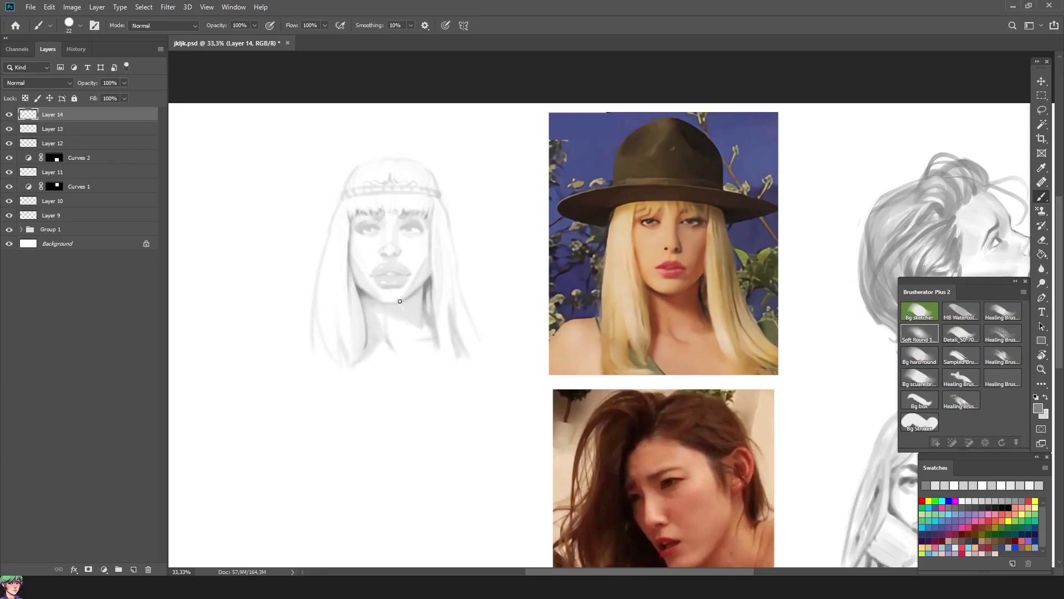
- Darken the cheek edge against the hair, the lip contours and the upper eyelids
{"action": "left_click_drag", "start_coordinate": [432, 224], "coordinate": [430, 294]}
{"action": "left_click_drag", "start_coordinate": [377, 288], "coordinate": [401, 285]}
{"action": "left_click_drag", "start_coordinate": [358, 230], "coordinate": [370, 228]}
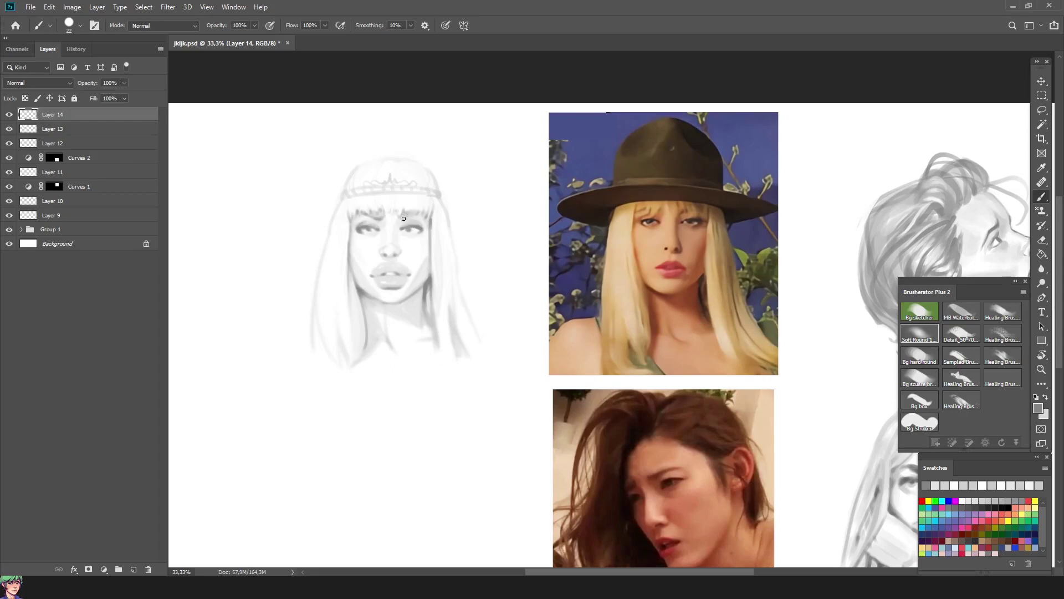
- Deepen the long hair with dark strands beside the neck and toward the ends on both sides
{"action": "left_click_drag", "start_coordinate": [426, 304], "coordinate": [441, 348]}
{"action": "left_click_drag", "start_coordinate": [451, 277], "coordinate": [455, 341]}
{"action": "left_click_drag", "start_coordinate": [447, 214], "coordinate": [463, 283]}
{"action": "mouse_move", "coordinate": [340, 357]}
{"action": "left_mouse_down"}
{"action": "mouse_move", "coordinate": [337, 312]}
{"action": "mouse_move", "coordinate": [342, 354]}
{"action": "left_mouse_up"}
{"action": "left_click_drag", "start_coordinate": [426, 292], "coordinate": [442, 335]}
{"action": "left_click_drag", "start_coordinate": [360, 309], "coordinate": [367, 352]}
- Darken the headband's edges, reinforce the crown and outer hair outlines, and flip the canvas horizontally
{"action": "key", "text": "r"}
{"action": "mouse_move", "coordinate": [434, 196]}
{"action": "left_mouse_down"}
{"action": "mouse_move", "coordinate": [606, 475]}
{"action": "mouse_move", "coordinate": [415, 380]}
{"action": "mouse_move", "coordinate": [459, 384]}
{"action": "left_mouse_up"}
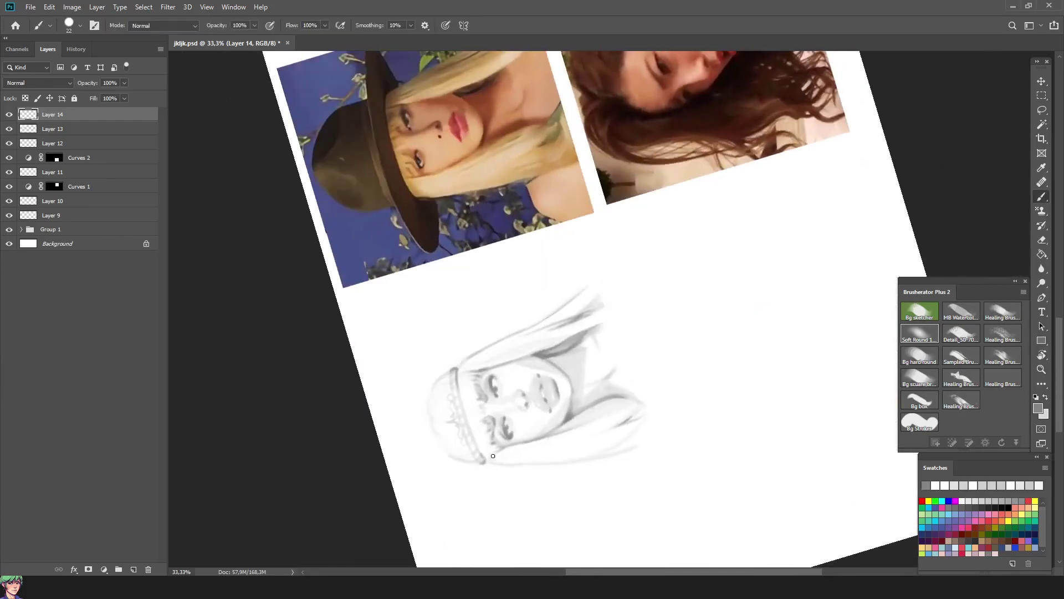
{"action": "key", "text": "Escape"}
{"action": "left_click_drag", "start_coordinate": [526, 131], "coordinate": [540, 129]}
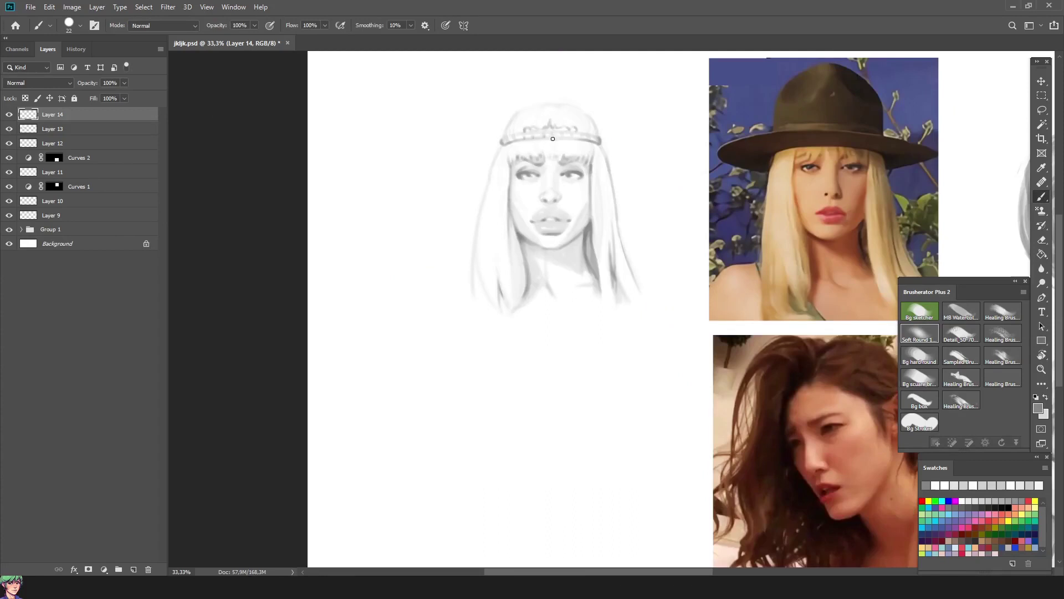
{"action": "left_click_drag", "start_coordinate": [482, 228], "coordinate": [474, 252]}
{"action": "left_click_drag", "start_coordinate": [467, 343], "coordinate": [307, 332]}
{"action": "key", "text": "ctrl+shift+h"}
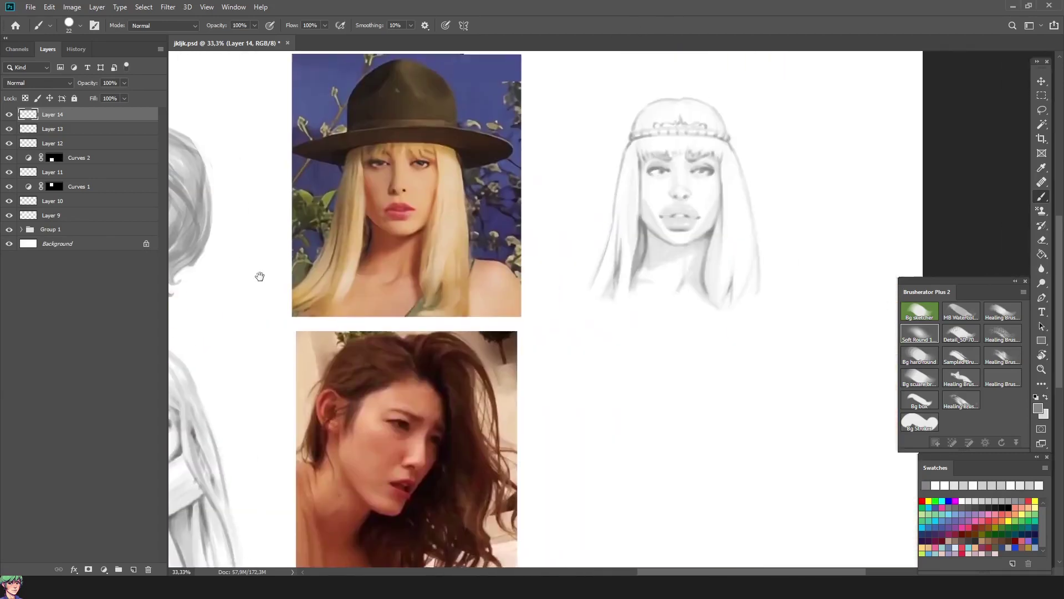
- Sharpen the eyebrows and eyes with a 16 px brush, and paint light bang strands over the brows
{"action": "mouse_move", "coordinate": [644, 215]}
{"action": "left_mouse_down"}
{"action": "mouse_move", "coordinate": [695, 219]}
{"action": "mouse_move", "coordinate": [560, 303]}
{"action": "left_mouse_up"}
{"action": "key", "text": "bracketleft"}
{"action": "key", "text": "bracketleft"}
{"action": "key", "text": "bracketleft"}
{"action": "key", "text": "bracketleft"}
{"action": "left_click_drag", "start_coordinate": [586, 261], "coordinate": [588, 261]}
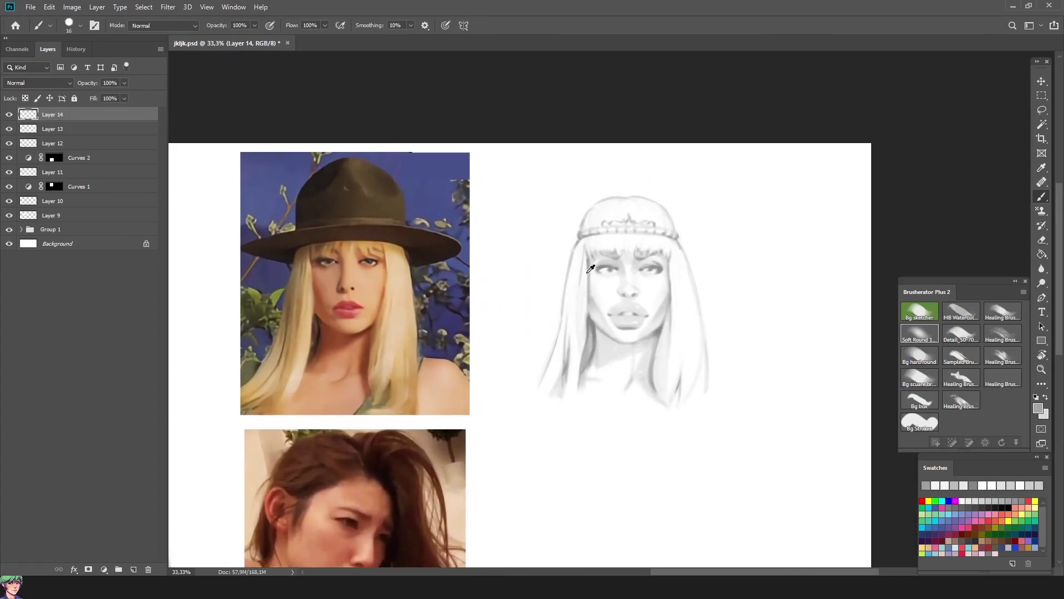
{"action": "left_click", "coordinate": [612, 240], "text": "alt"}
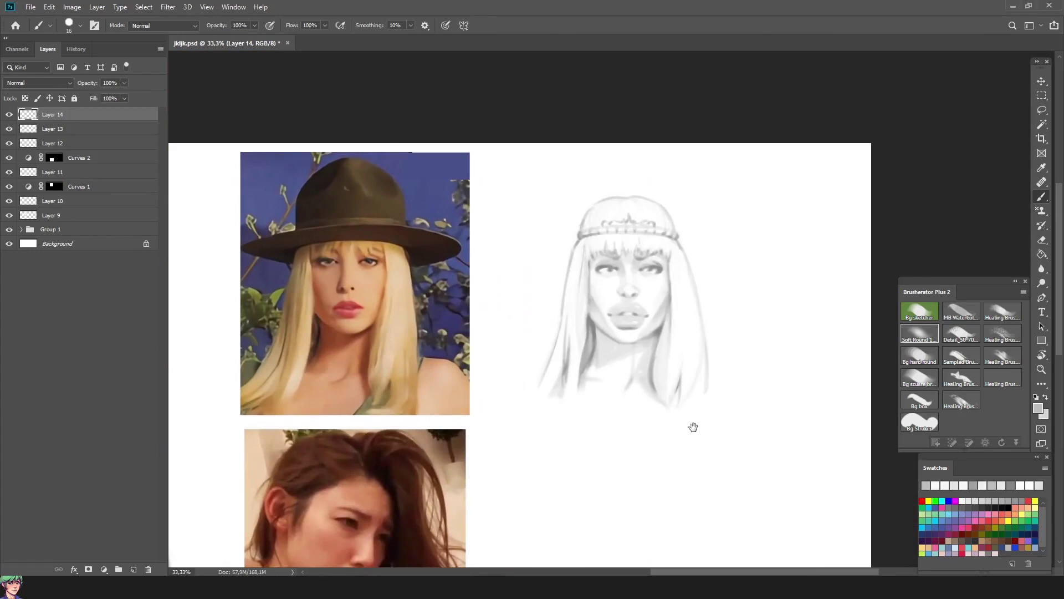
- Smooth and blend the long hair on both sides of the face with sampled grays and a 28 px brush
{"action": "left_click_drag", "start_coordinate": [693, 427], "coordinate": [716, 417]}
{"action": "left_click", "coordinate": [594, 327], "text": "alt"}
{"action": "left_click_drag", "start_coordinate": [682, 366], "coordinate": [689, 366]}
{"action": "left_click", "coordinate": [687, 336], "text": "alt"}
{"action": "left_click", "coordinate": [693, 304], "text": "alt"}
{"action": "left_click", "coordinate": [694, 270], "text": "alt"}
{"action": "left_click", "coordinate": [652, 242], "text": "alt"}
{"action": "left_click", "coordinate": [592, 325], "text": "alt"}
{"action": "left_click", "coordinate": [591, 325], "text": "alt"}
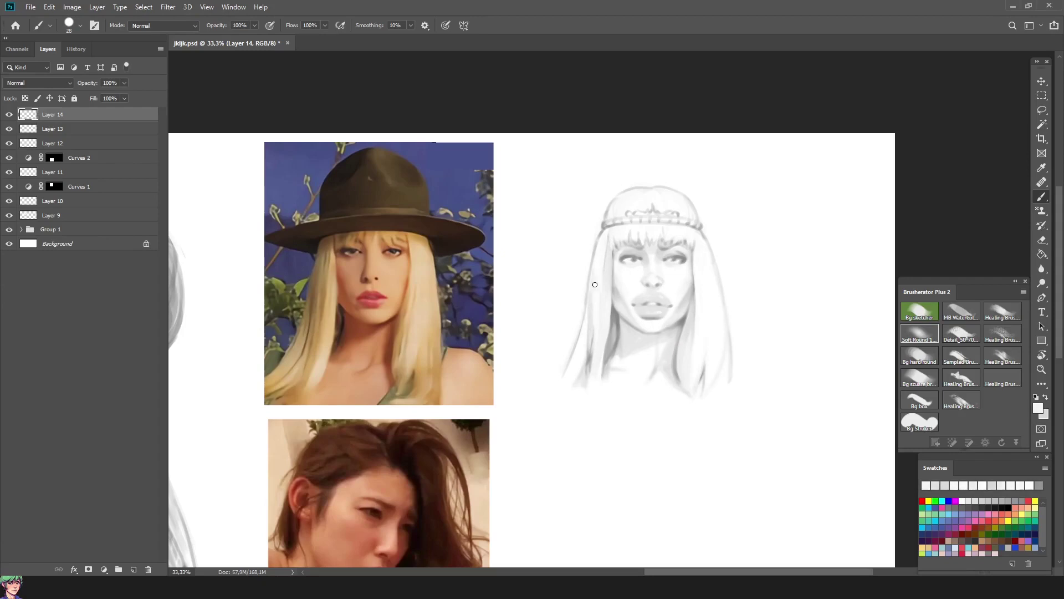
- Blend and fill the outer hair on both sides of the headband study with sampled light grays, using brushes up to 34 px
{"action": "left_click", "coordinate": [591, 310], "text": "alt"}
{"action": "left_click", "coordinate": [591, 311], "text": "alt"}
{"action": "left_click", "coordinate": [594, 253], "text": "alt"}
{"action": "left_click", "coordinate": [714, 261], "text": "alt"}
{"action": "left_click_drag", "start_coordinate": [706, 327], "coordinate": [710, 328]}
{"action": "left_click", "coordinate": [606, 314], "text": "alt"}
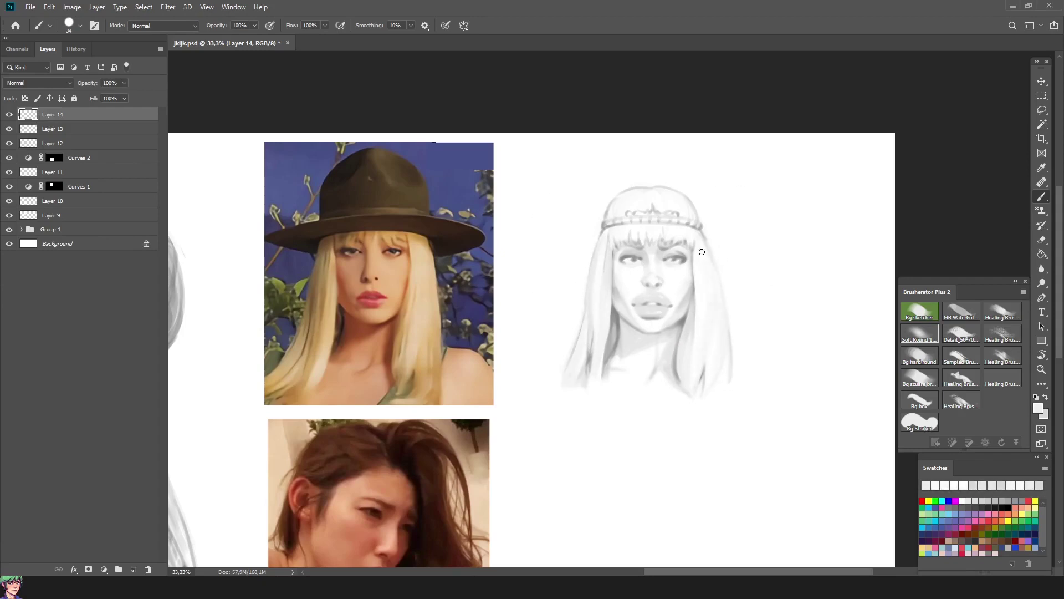
- Sketch the tilted head outline, side-plane oval, neck and shoulders on a new layer beside the auburn-haired portrait, flipping the canvas horizontally
{"action": "left_click_drag", "start_coordinate": [799, 376], "coordinate": [819, 289]}
{"action": "left_click_drag", "start_coordinate": [670, 95], "coordinate": [662, 94]}
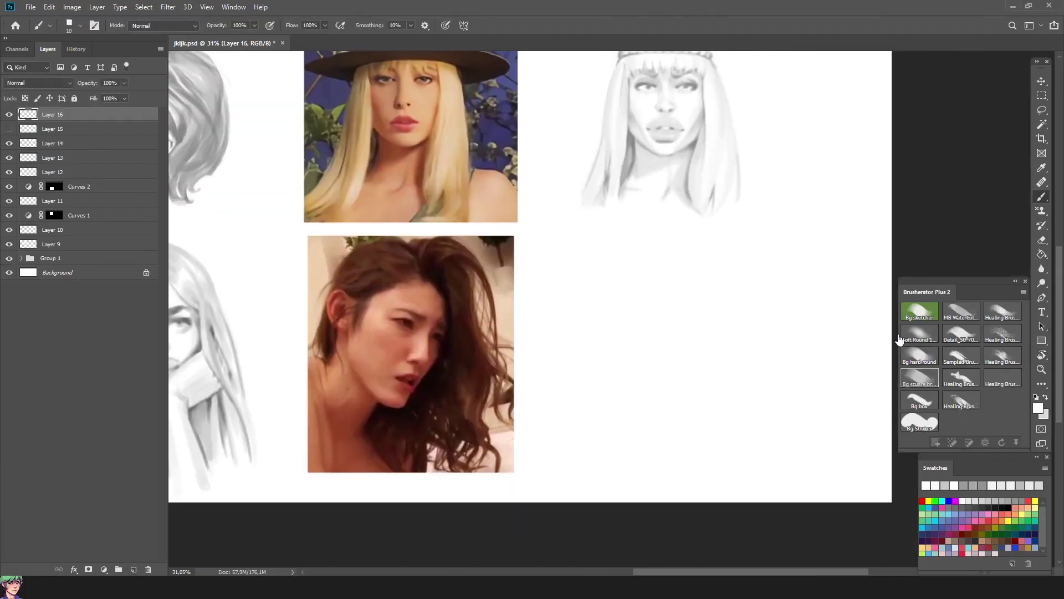
{"action": "left_click", "coordinate": [899, 339]}
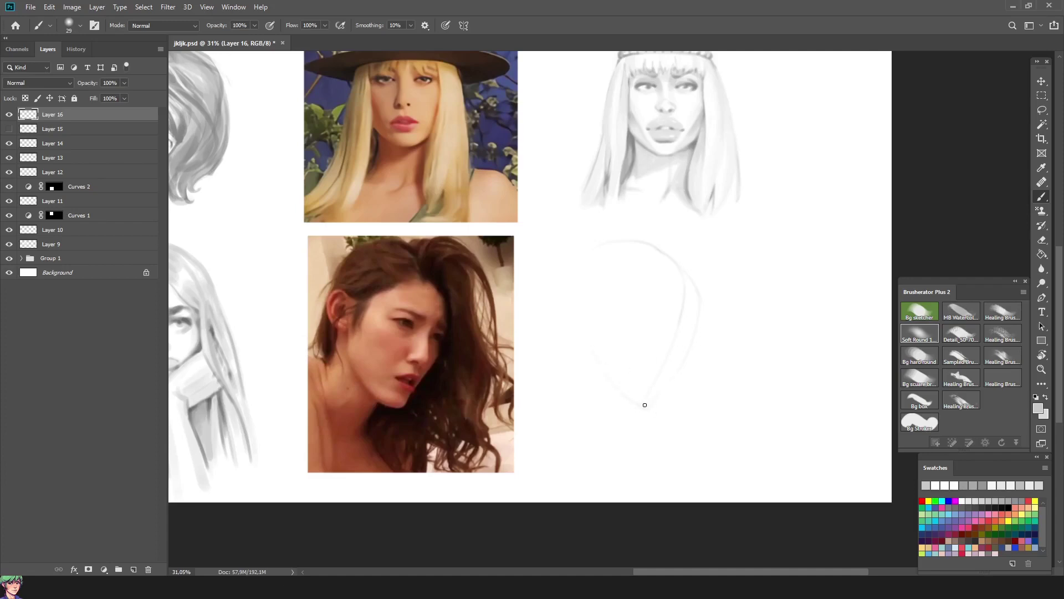
{"action": "key", "text": "h"}
{"action": "mouse_move", "coordinate": [623, 314]}
{"action": "left_mouse_down"}
{"action": "mouse_move", "coordinate": [374, 380]}
{"action": "mouse_move", "coordinate": [380, 389]}
{"action": "left_mouse_up"}
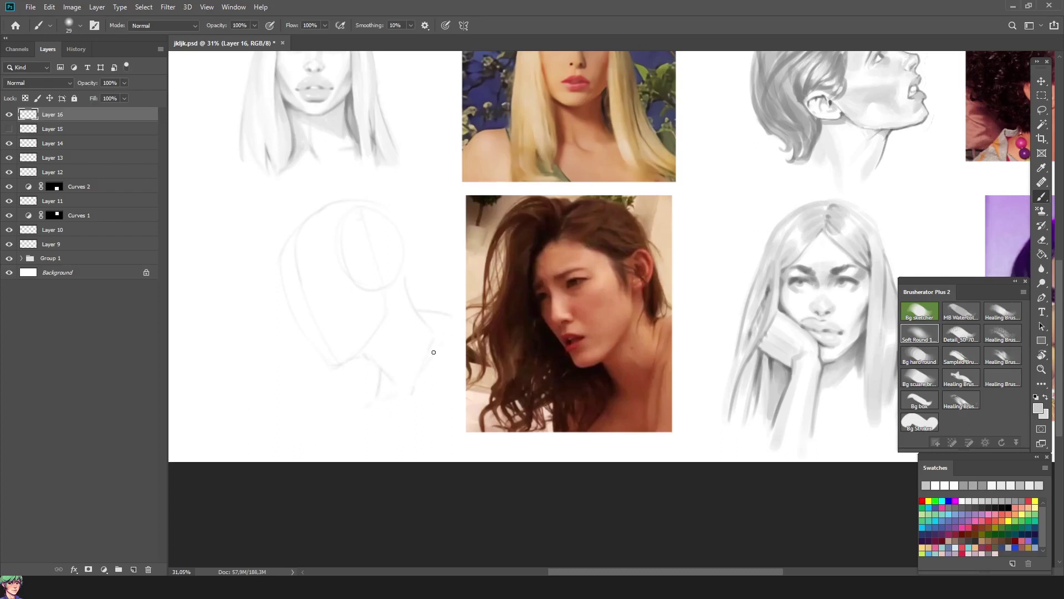
- Add a pointed ear, brow line, nose, mouth and chin to the tilted head sketch, and flip the canvas back
{"action": "mouse_move", "coordinate": [377, 274]}
{"action": "left_mouse_down"}
{"action": "mouse_move", "coordinate": [436, 212]}
{"action": "mouse_move", "coordinate": [407, 236]}
{"action": "mouse_move", "coordinate": [393, 285]}
{"action": "left_mouse_up"}
{"action": "left_click_drag", "start_coordinate": [297, 281], "coordinate": [327, 270]}
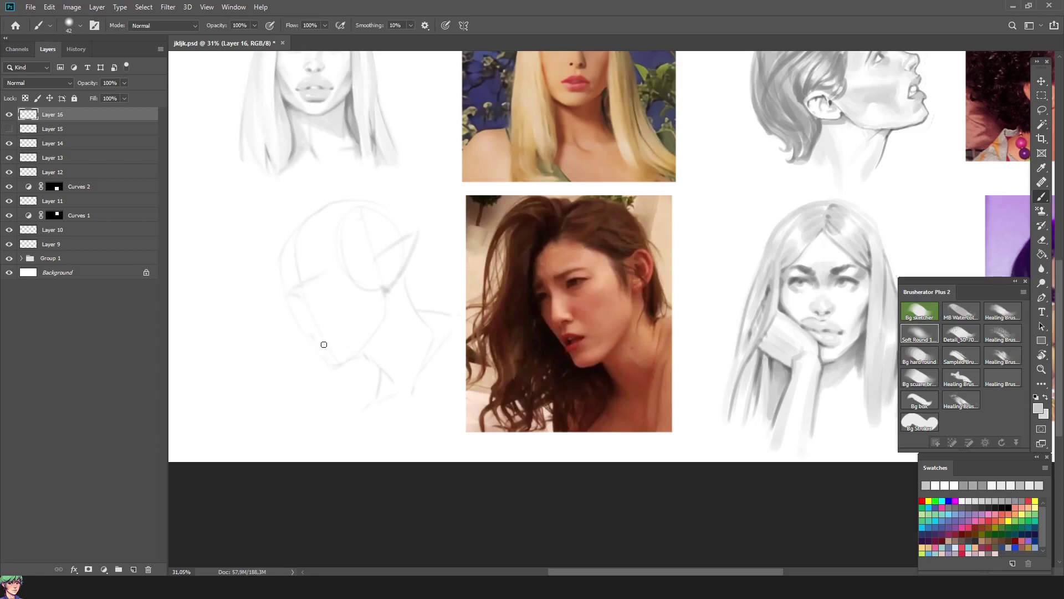
{"action": "left_click_drag", "start_coordinate": [312, 332], "coordinate": [336, 336]}
{"action": "left_click", "coordinate": [331, 370], "text": "alt"}
{"action": "left_click", "coordinate": [313, 289], "text": "alt"}
{"action": "right_click", "coordinate": [302, 320]}
{"action": "left_click", "coordinate": [327, 316], "text": "alt"}
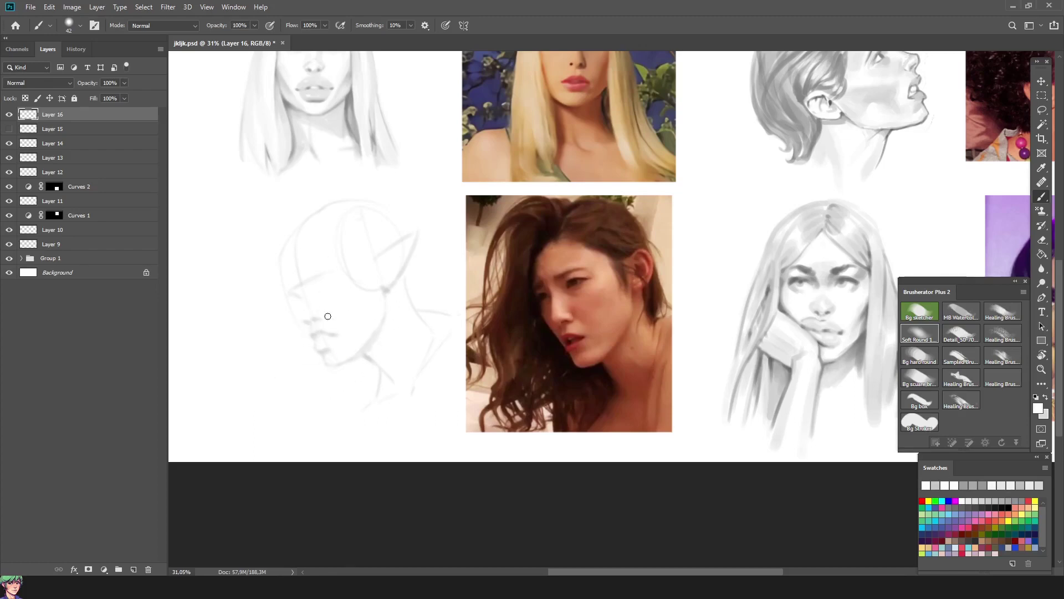
{"action": "key", "text": "h"}
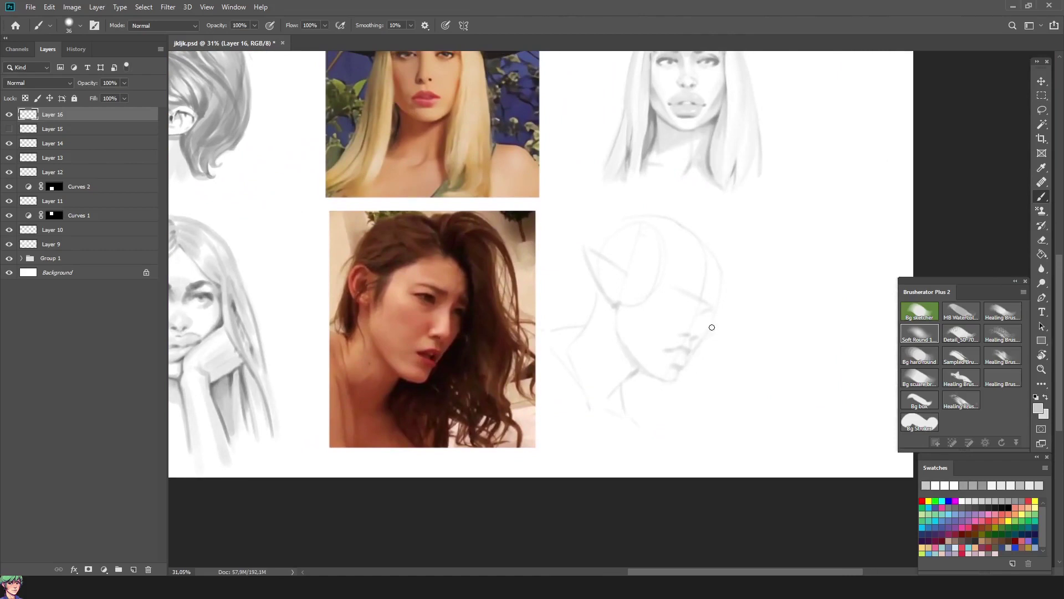
- Refine the far cheek contour and the nose with a 36 px brush, and shade the inside of the pointed ear
{"action": "left_click", "coordinate": [712, 330], "text": "alt"}
{"action": "left_click", "coordinate": [688, 339], "text": "alt"}
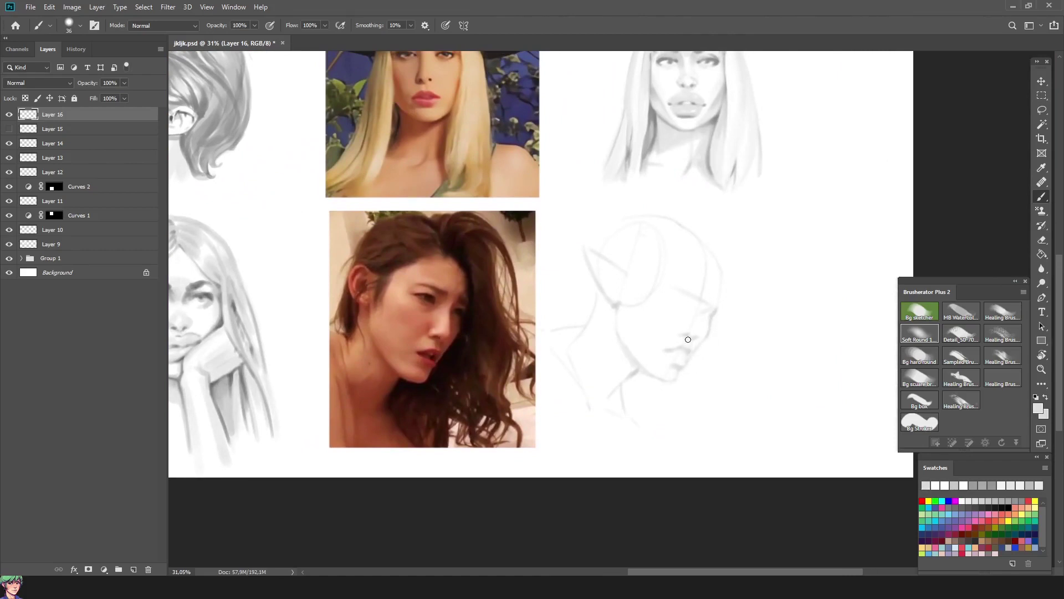
{"action": "left_click", "coordinate": [613, 340], "text": "alt"}
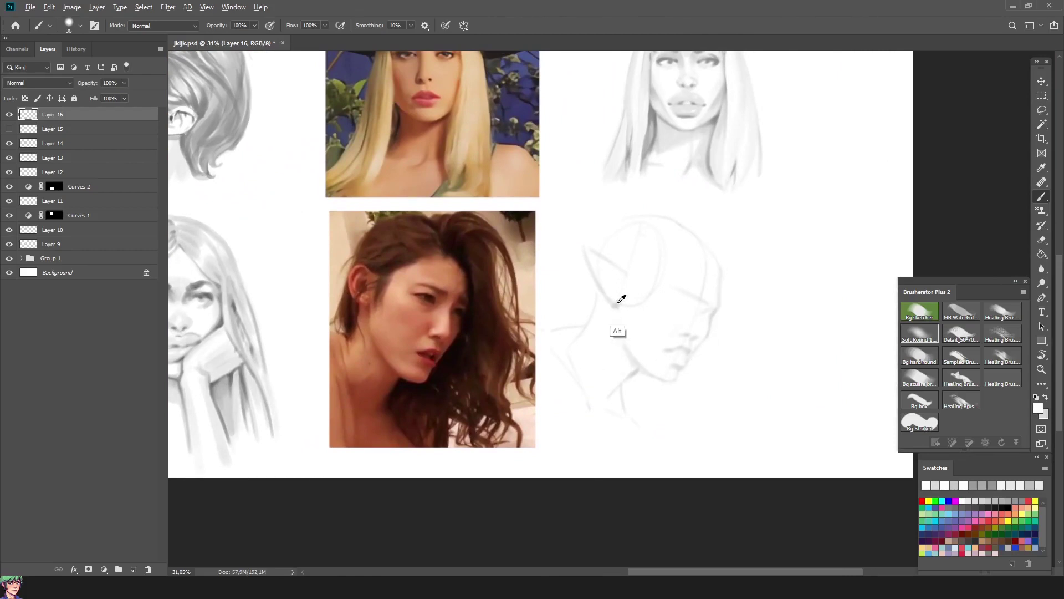
{"action": "left_click", "coordinate": [622, 302], "text": "alt"}
{"action": "left_click_drag", "start_coordinate": [599, 259], "coordinate": [614, 290]}
{"action": "left_click", "coordinate": [607, 295], "text": "alt"}
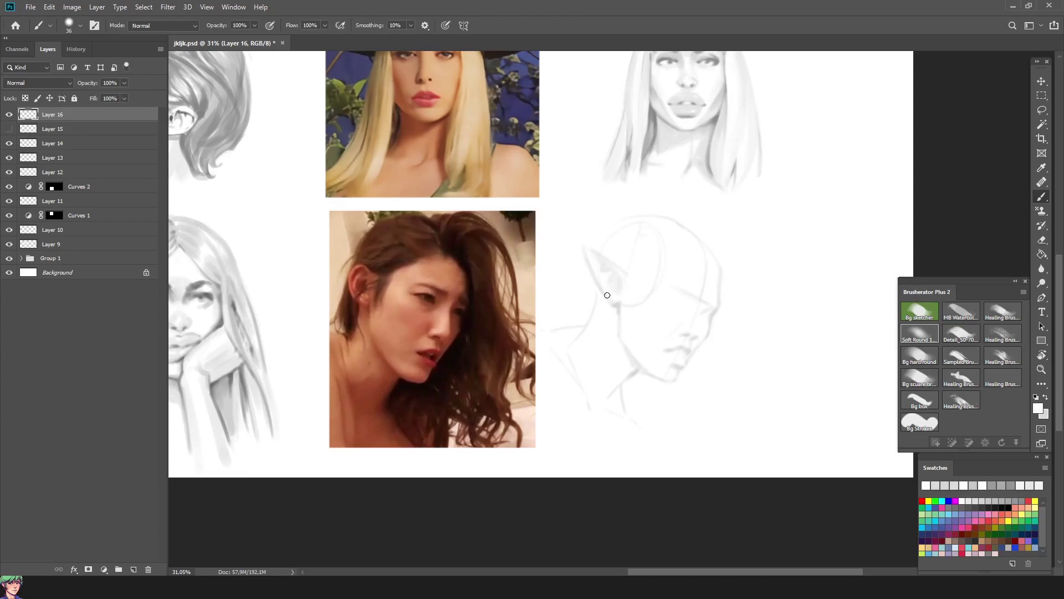
- Paint the eyes and eyebrows of the tilted head in sampled light grays with 23 to 42 px brushes
{"action": "left_click", "coordinate": [693, 273], "text": "alt"}
{"action": "left_click_drag", "start_coordinate": [668, 300], "coordinate": [684, 308]}
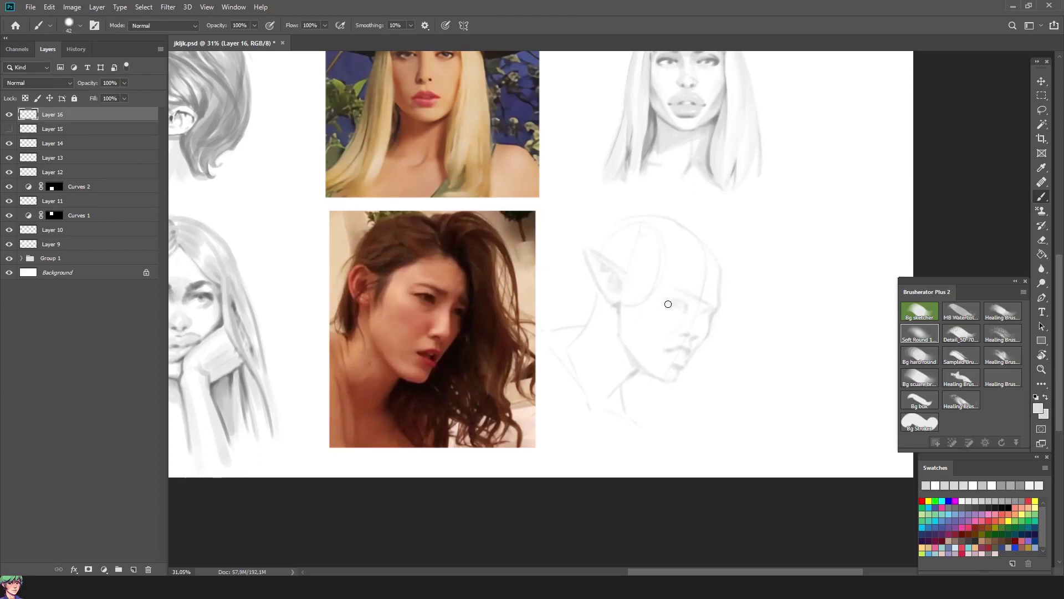
{"action": "left_click", "coordinate": [686, 340], "text": "alt"}
{"action": "left_click", "coordinate": [683, 332], "text": "alt"}
{"action": "key", "text": "bracketleft"}
{"action": "right_click", "coordinate": [662, 296], "text": "alt"}
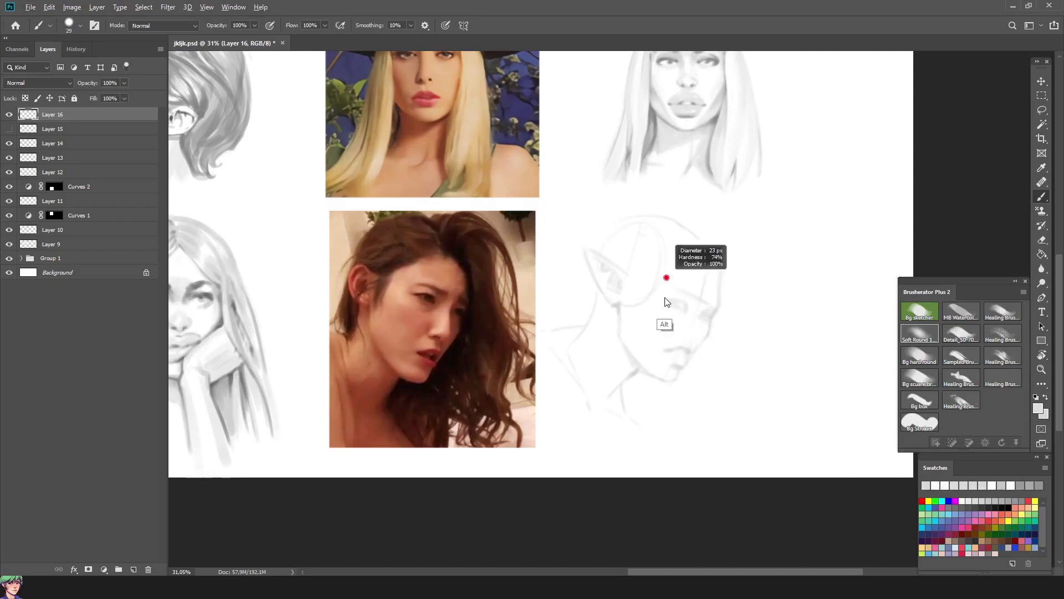
{"action": "mouse_move", "coordinate": [666, 292]}
{"action": "left_mouse_down"}
{"action": "mouse_move", "coordinate": [687, 289]}
{"action": "mouse_move", "coordinate": [710, 308]}
{"action": "left_mouse_up"}
{"action": "left_click", "coordinate": [703, 301], "text": "alt"}
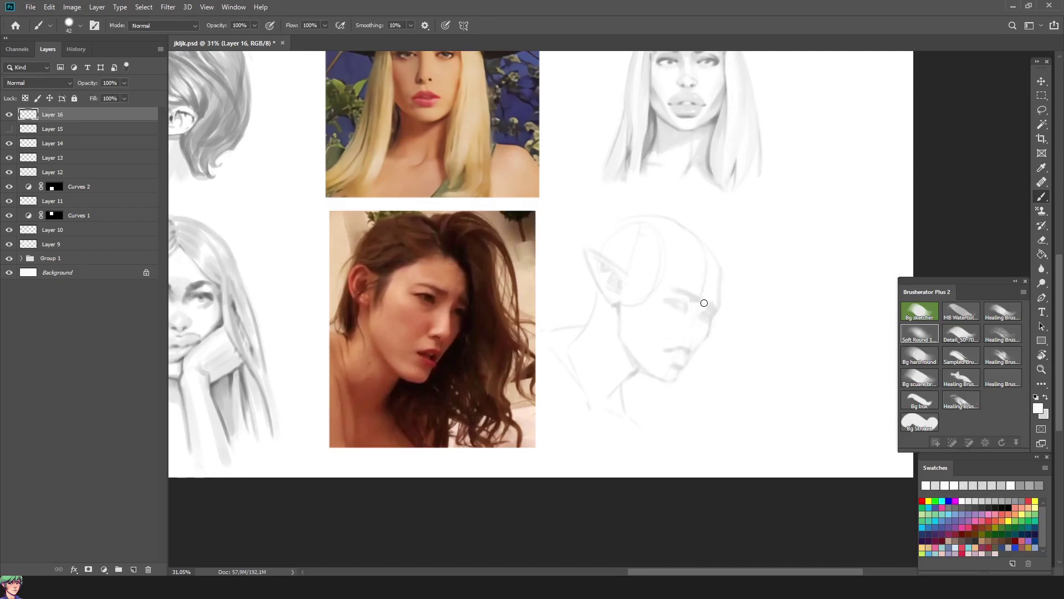
{"action": "left_click", "coordinate": [700, 301], "text": "alt"}
{"action": "left_click", "coordinate": [683, 347], "text": "alt"}
- Sketch the hair behind the pointed ear and the hair volume over the crown and forehead with a 42 px brush
{"action": "left_click", "coordinate": [632, 388], "text": "alt"}
{"action": "left_click_drag", "start_coordinate": [595, 289], "coordinate": [586, 320]}
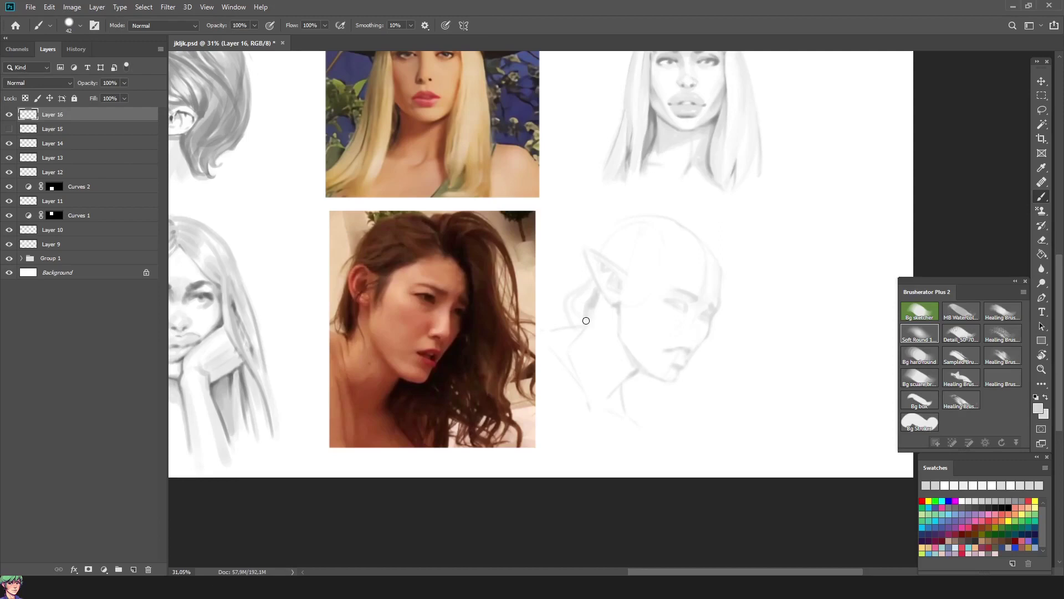
{"action": "mouse_move", "coordinate": [704, 209]}
{"action": "left_mouse_down"}
{"action": "mouse_move", "coordinate": [719, 249]}
{"action": "mouse_move", "coordinate": [750, 285]}
{"action": "left_mouse_up"}
{"action": "left_click_drag", "start_coordinate": [656, 214], "coordinate": [714, 261]}
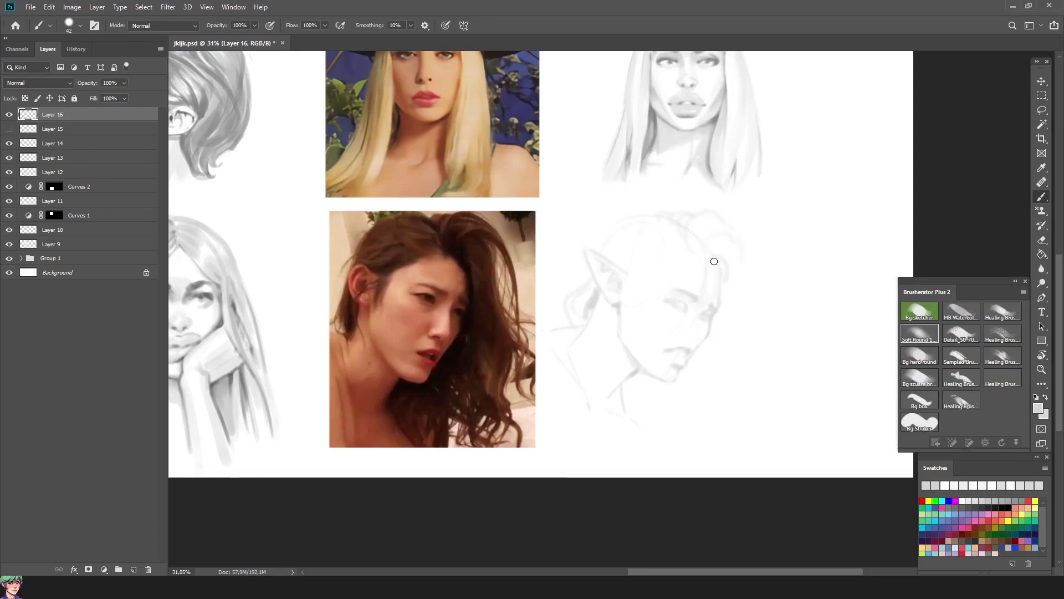
- Flip the canvas horizontally and block in the wavy hair beside the forehead and face with a 100 px brush
{"action": "key", "text": "h"}
{"action": "scroll", "coordinate": [388, 278], "scroll_direction": "left", "scroll_amount": 5}
{"action": "key", "text": "bracketright"}
{"action": "key", "text": "bracketright"}
{"action": "key", "text": "bracketright"}
{"action": "key", "text": "bracketright"}
{"action": "key", "text": "bracketright"}
{"action": "key", "text": "bracketright"}
{"action": "left_click_drag", "start_coordinate": [377, 254], "coordinate": [346, 250]}
{"action": "left_click_drag", "start_coordinate": [321, 333], "coordinate": [342, 268]}
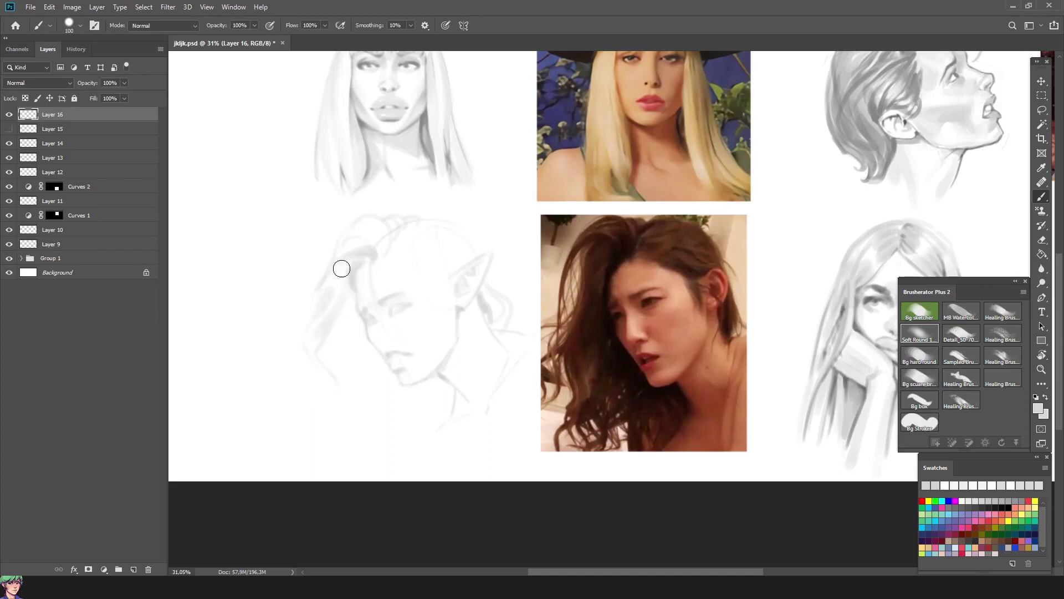
- Fill the long hair mass beside the face, paint the shadowed hair below the jaw, and flip the canvas back
{"action": "right_click", "coordinate": [381, 367], "text": "alt"}
{"action": "mouse_move", "coordinate": [357, 396]}
{"action": "left_mouse_down"}
{"action": "mouse_move", "coordinate": [349, 316]}
{"action": "mouse_move", "coordinate": [344, 356]}
{"action": "left_mouse_up"}
{"action": "right_click", "coordinate": [349, 315], "text": "alt"}
{"action": "left_click_drag", "start_coordinate": [361, 285], "coordinate": [345, 391]}
{"action": "mouse_move", "coordinate": [443, 410]}
{"action": "left_mouse_down"}
{"action": "mouse_move", "coordinate": [439, 384]}
{"action": "mouse_move", "coordinate": [414, 427]}
{"action": "mouse_move", "coordinate": [415, 464]}
{"action": "left_mouse_up"}
{"action": "right_click", "coordinate": [439, 384], "text": "alt"}
{"action": "mouse_move", "coordinate": [366, 349]}
{"action": "left_mouse_down"}
{"action": "mouse_move", "coordinate": [387, 431]}
{"action": "mouse_move", "coordinate": [415, 407]}
{"action": "mouse_move", "coordinate": [364, 401]}
{"action": "mouse_move", "coordinate": [402, 454]}
{"action": "left_mouse_up"}
{"action": "right_click", "coordinate": [373, 347], "text": "alt"}
{"action": "right_click", "coordinate": [397, 403], "text": "alt"}
{"action": "key", "text": "ctrl+shift+h"}
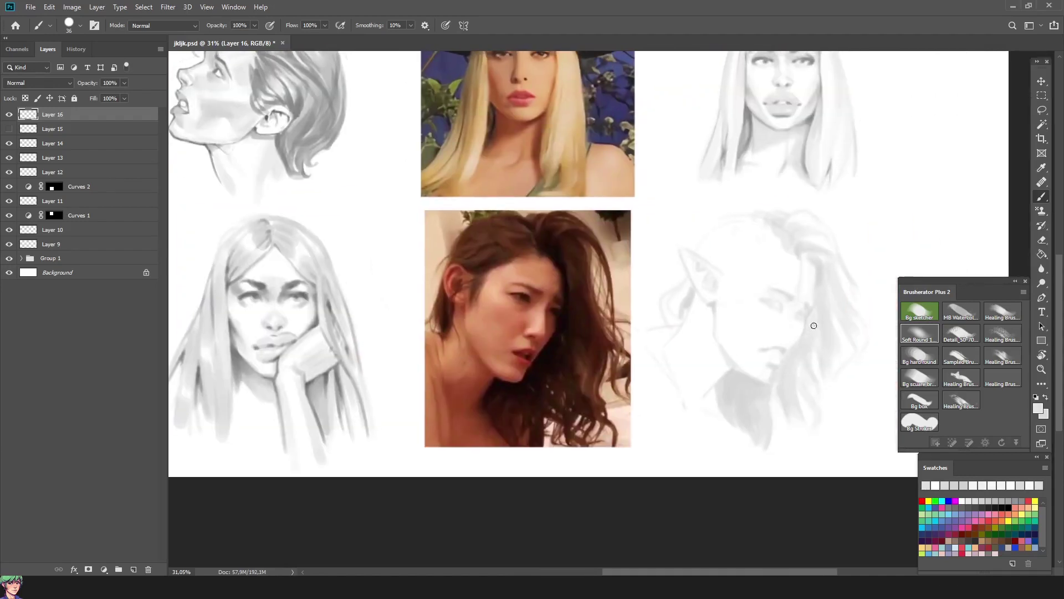
- Refine the hair edge along the forehead and face, and shape the mouth and chin with 36 and 23 px brushes
{"action": "mouse_move", "coordinate": [758, 393]}
{"action": "left_mouse_down"}
{"action": "mouse_move", "coordinate": [811, 328]}
{"action": "mouse_move", "coordinate": [832, 378]}
{"action": "mouse_move", "coordinate": [821, 338]}
{"action": "mouse_move", "coordinate": [813, 356]}
{"action": "mouse_move", "coordinate": [827, 399]}
{"action": "mouse_move", "coordinate": [810, 352]}
{"action": "mouse_move", "coordinate": [829, 316]}
{"action": "left_mouse_up"}
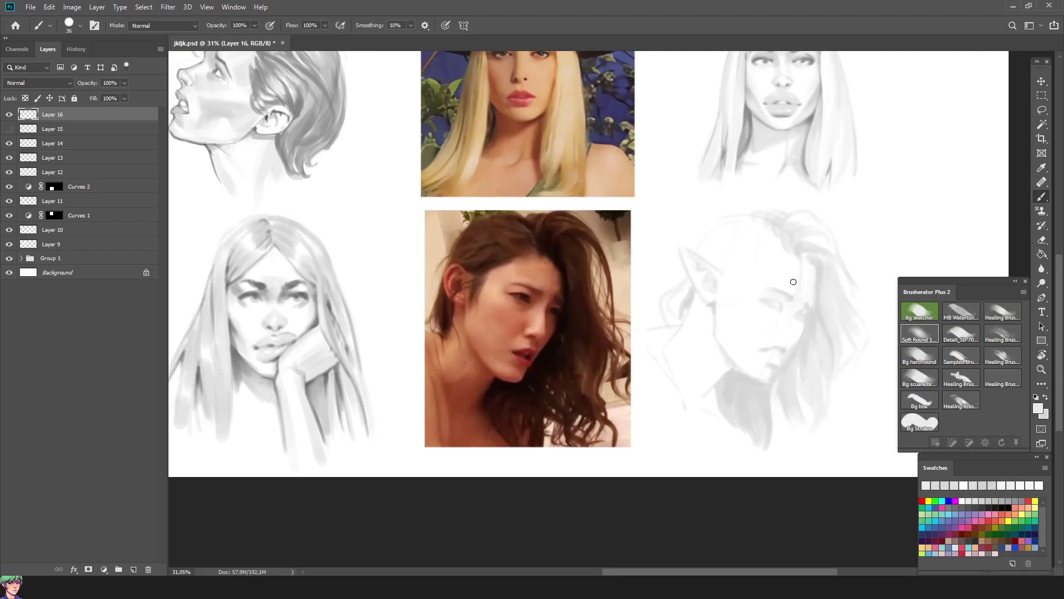
{"action": "mouse_move", "coordinate": [808, 257]}
{"action": "left_mouse_down"}
{"action": "mouse_move", "coordinate": [817, 237]}
{"action": "mouse_move", "coordinate": [828, 253]}
{"action": "left_mouse_up"}
{"action": "left_click", "coordinate": [770, 370], "text": "alt"}
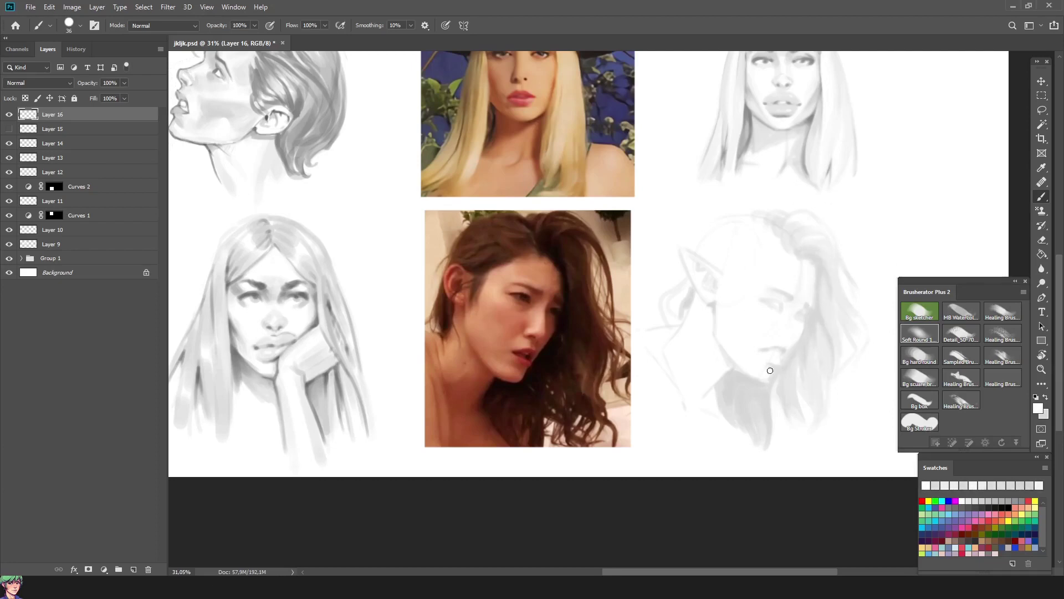
{"action": "key", "text": "ctrl"}
{"action": "key", "text": "alt"}
{"action": "left_click", "coordinate": [772, 360], "text": "alt"}
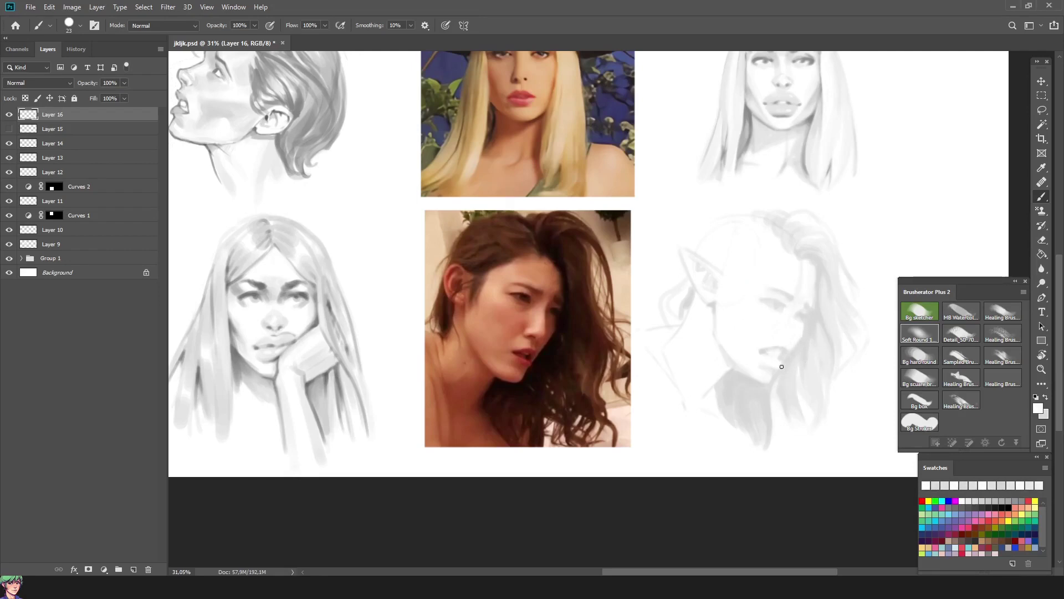
- Flip the canvas horizontally and define the far eye socket and underside of the nose with sampled grays and a small brush
{"action": "key", "text": "shift+h"}
{"action": "scroll", "coordinate": [388, 352], "scroll_direction": "left", "scroll_amount": 5}
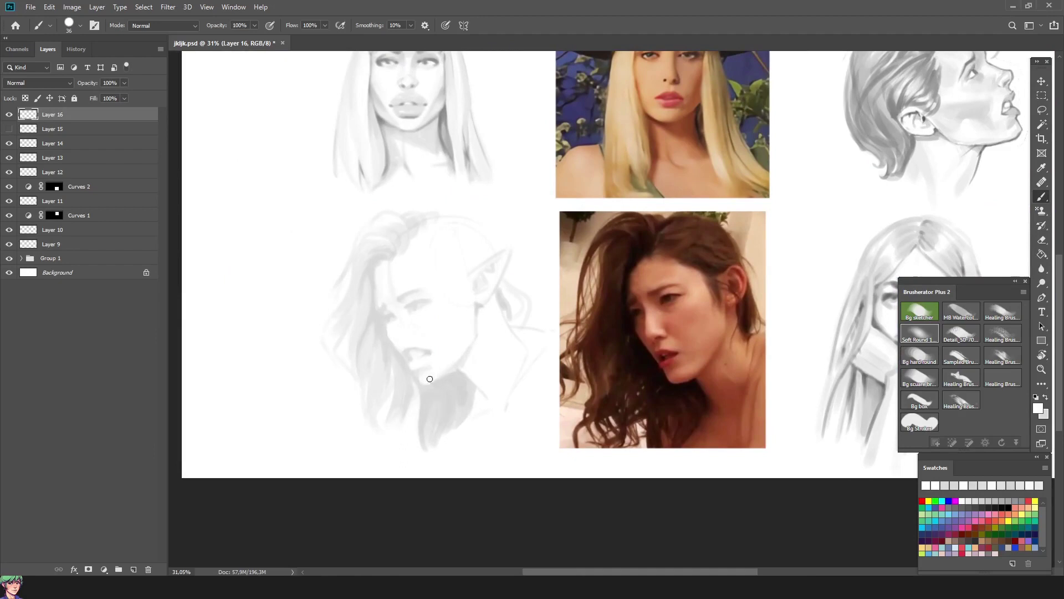
{"action": "key", "text": "alt"}
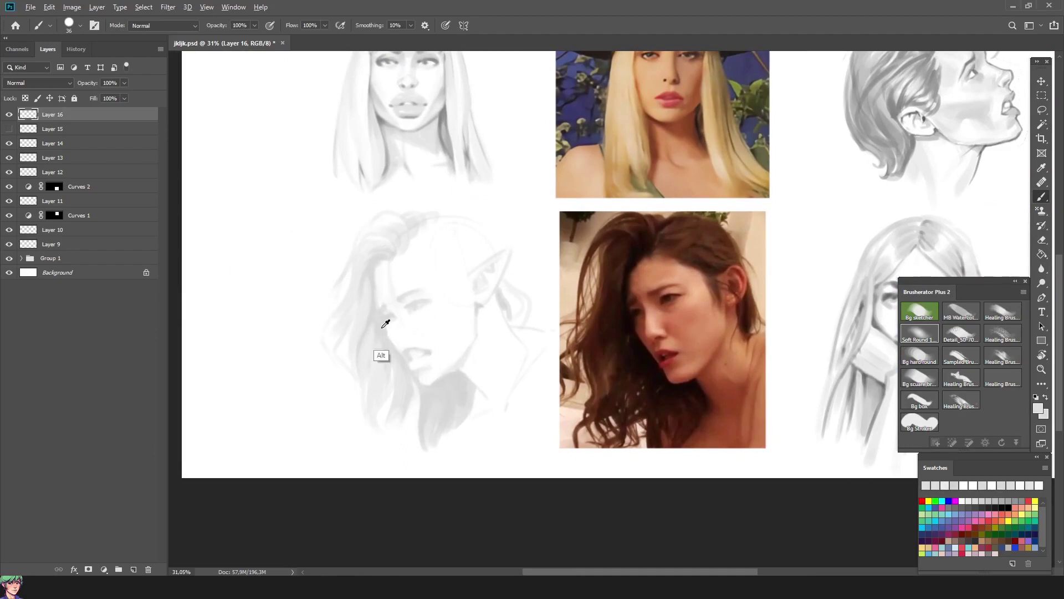
{"action": "left_click", "coordinate": [365, 295], "text": "alt"}
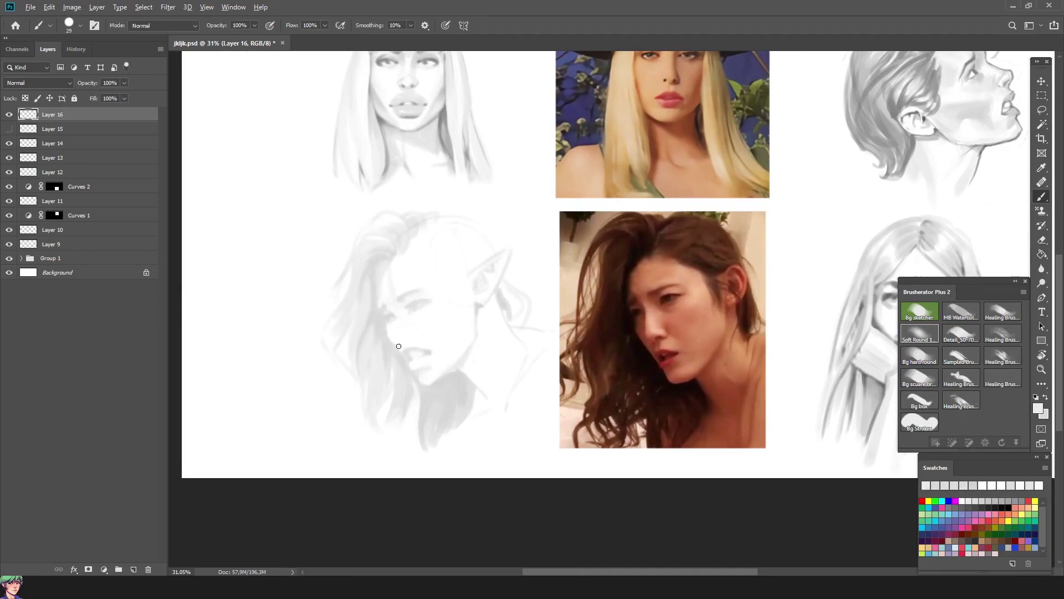
{"action": "key", "text": "bracketleft"}
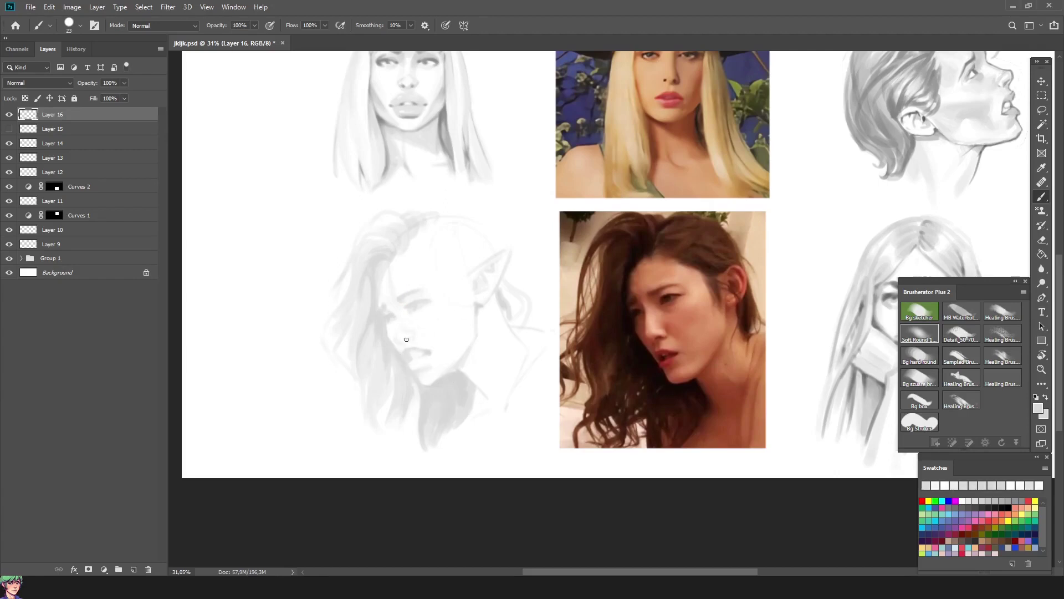
{"action": "key", "text": "bracketright"}
{"action": "left_click", "coordinate": [391, 307], "text": "alt"}
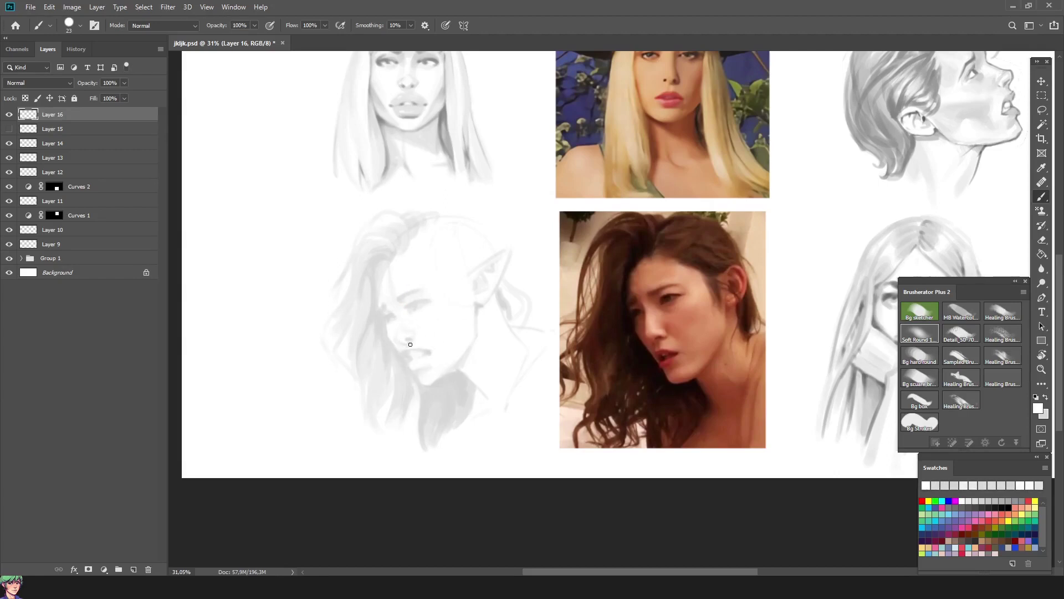
- Shade the forehead and cheek planes of the tilted head with soft light grays, and flip the canvas back
{"action": "right_click", "coordinate": [447, 261], "text": "alt"}
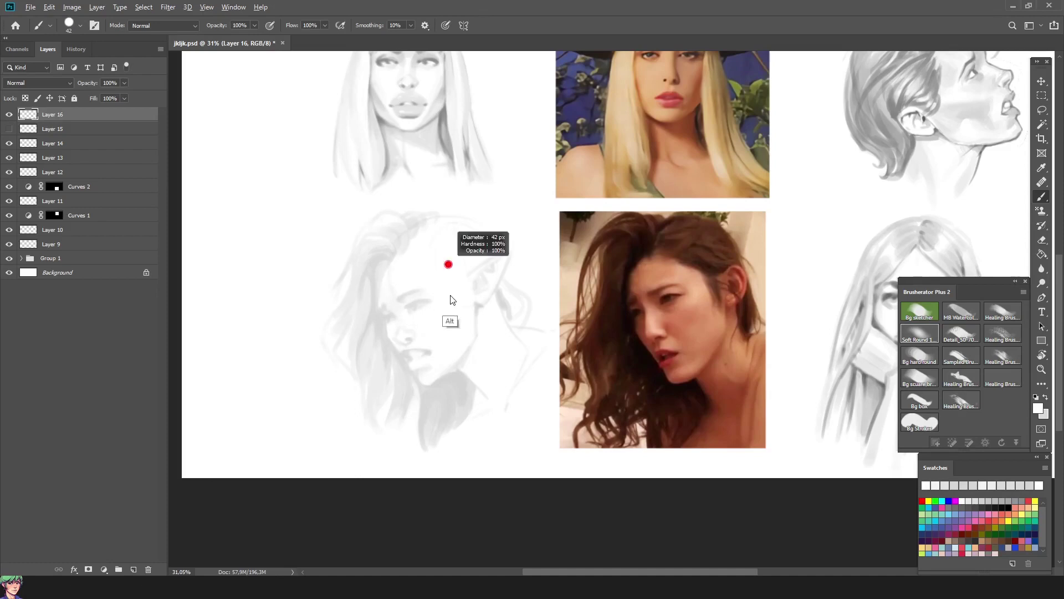
{"action": "left_click_drag", "start_coordinate": [440, 304], "coordinate": [446, 379]}
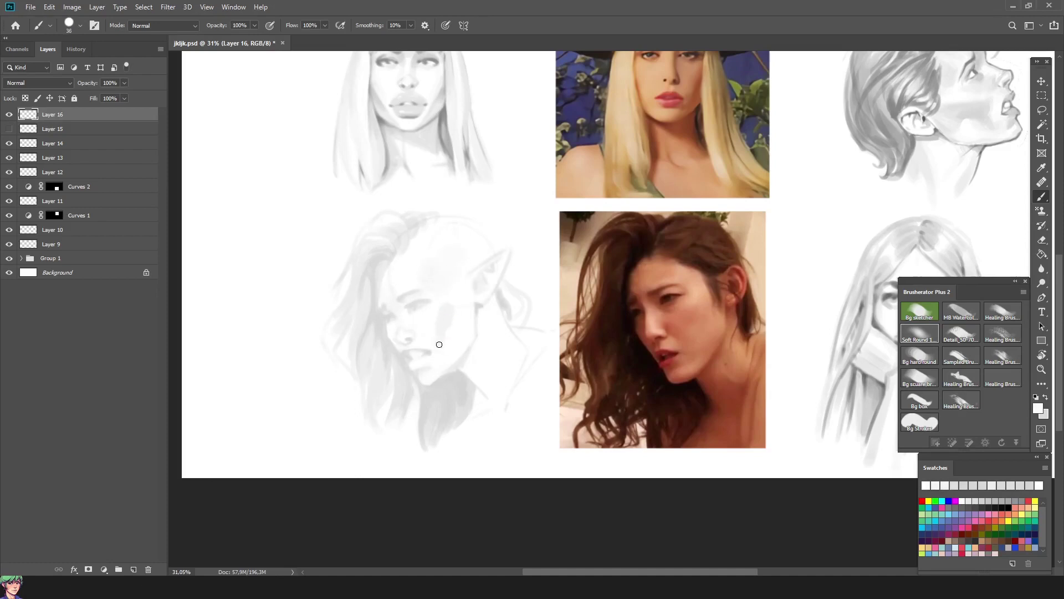
{"action": "right_click", "coordinate": [442, 320], "text": "alt"}
{"action": "right_click", "coordinate": [432, 289], "text": "alt"}
{"action": "key", "text": "ctrl+shift+h"}
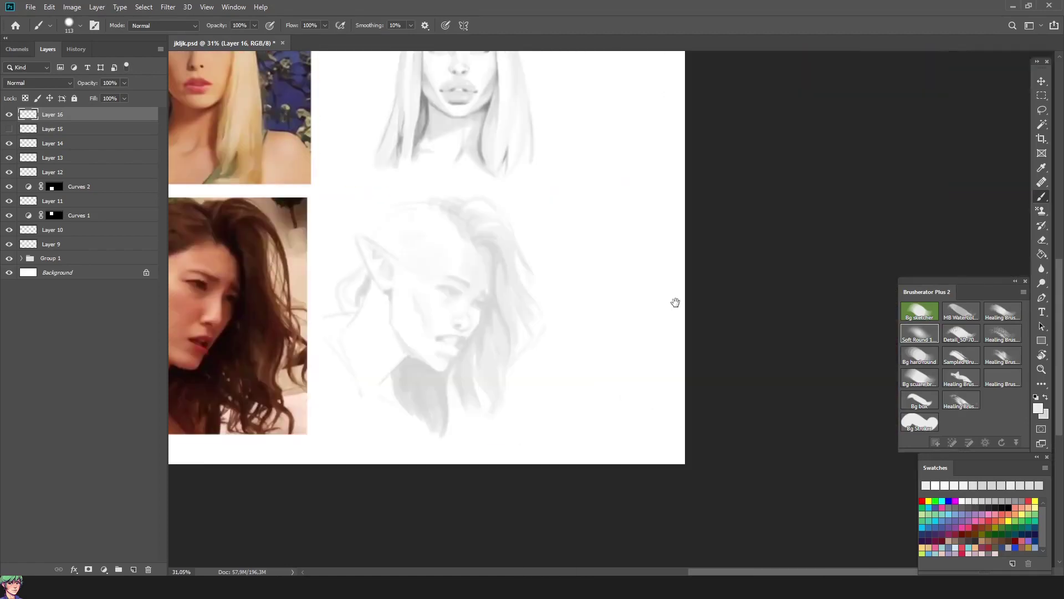
{"action": "left_click", "coordinate": [168, 7]}
{"action": "left_click", "coordinate": [188, 97]}
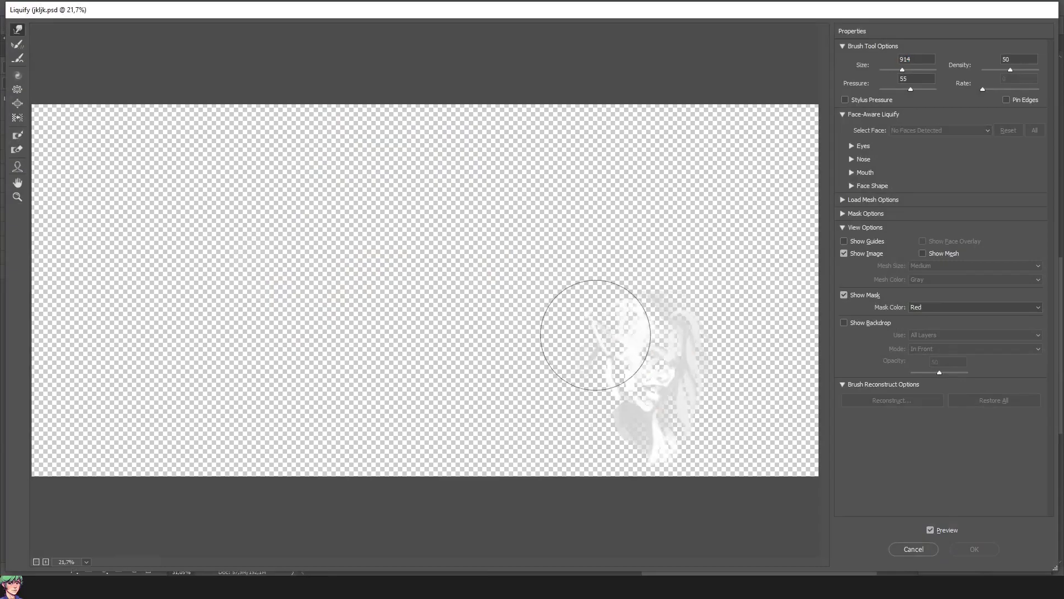
{"action": "key", "text": "Escape"}
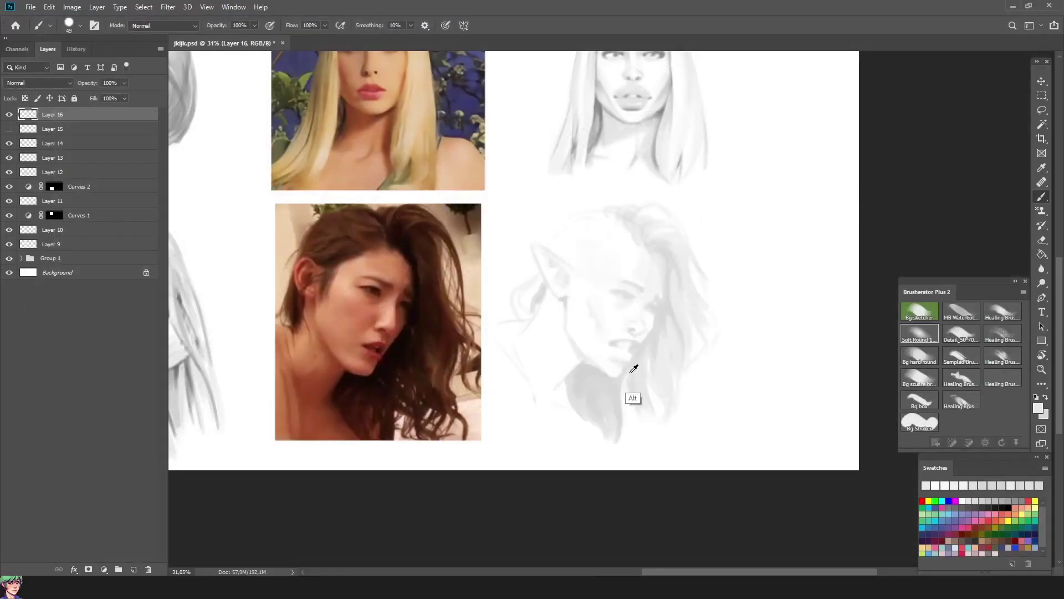
- Refine the lips and jaw with a 23 px brush, and paint the swept-back hair over the crown and behind the ear
{"action": "right_click", "coordinate": [610, 356], "text": "alt"}
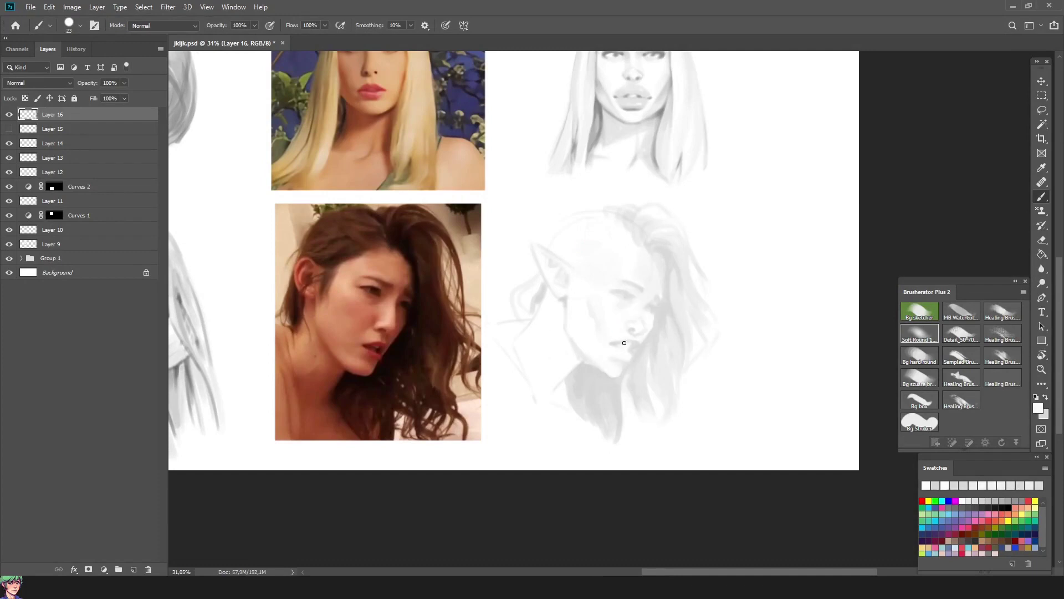
{"action": "right_click", "coordinate": [577, 339], "text": "alt"}
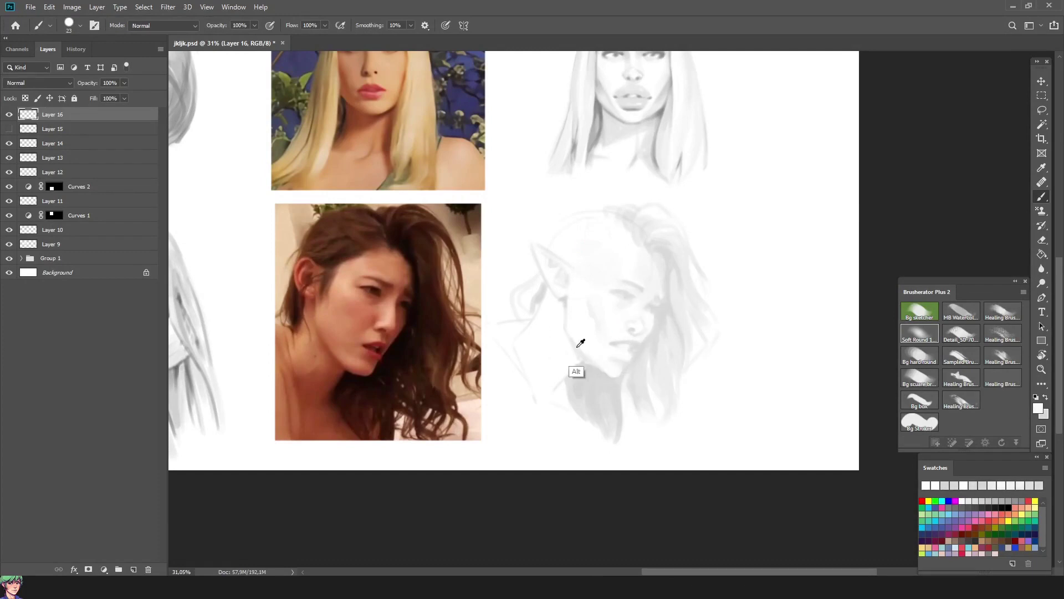
{"action": "right_click", "coordinate": [575, 245], "text": "alt"}
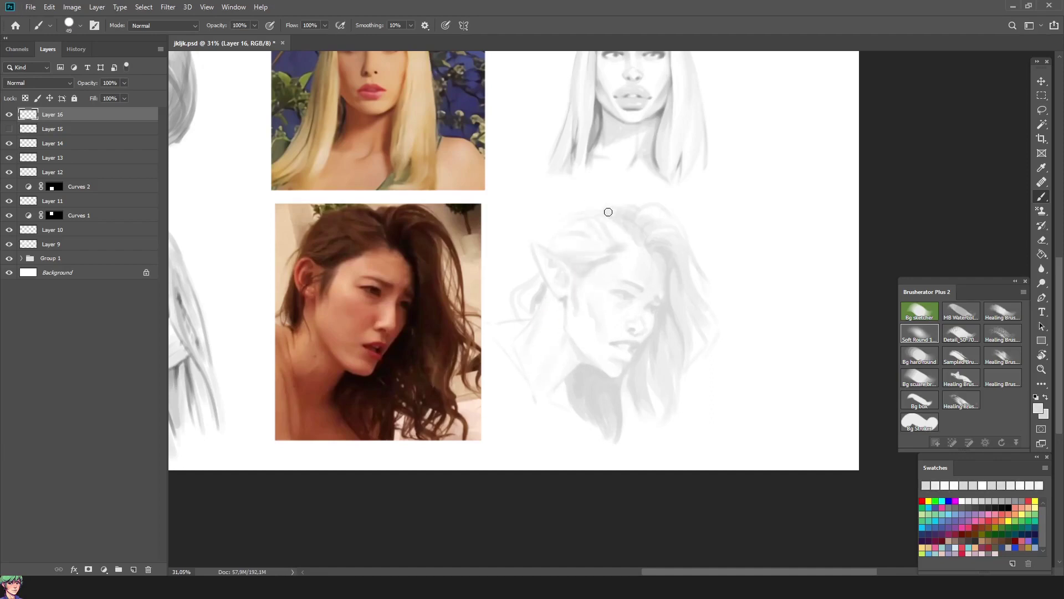
{"action": "right_click", "coordinate": [606, 259], "text": "alt"}
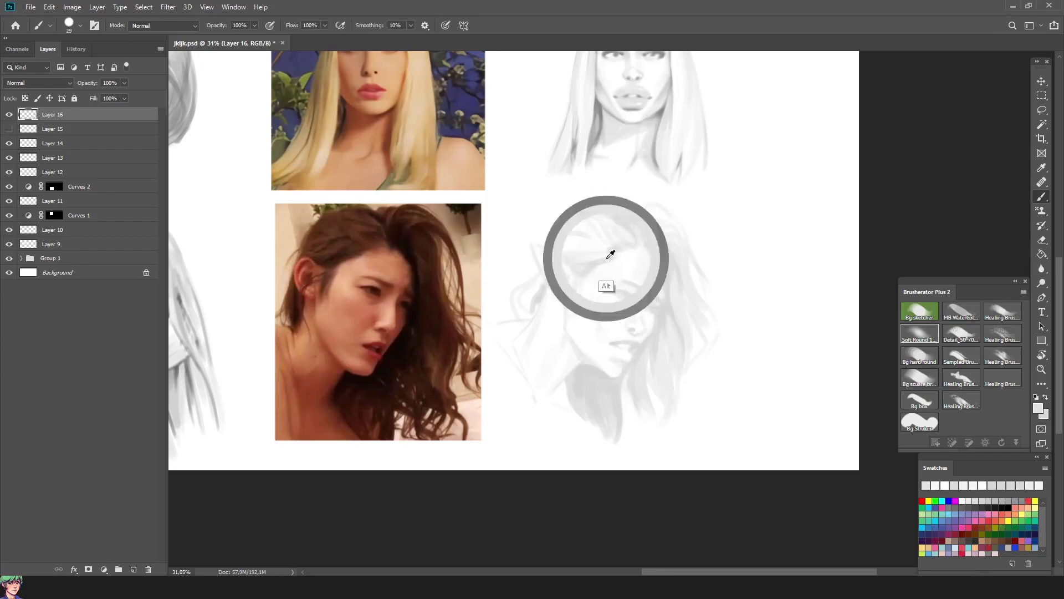
{"action": "right_click", "coordinate": [553, 239], "text": "alt"}
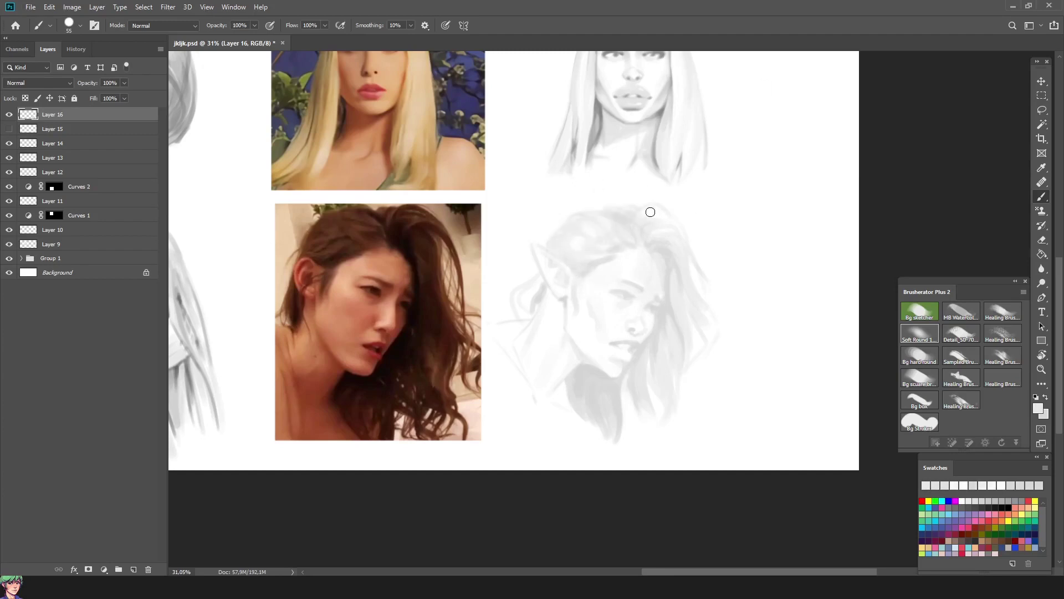
- Define the swept-back hair strands above the ear and temple with 23 and 29 px brushes
{"action": "right_click", "coordinate": [582, 290], "text": "alt"}
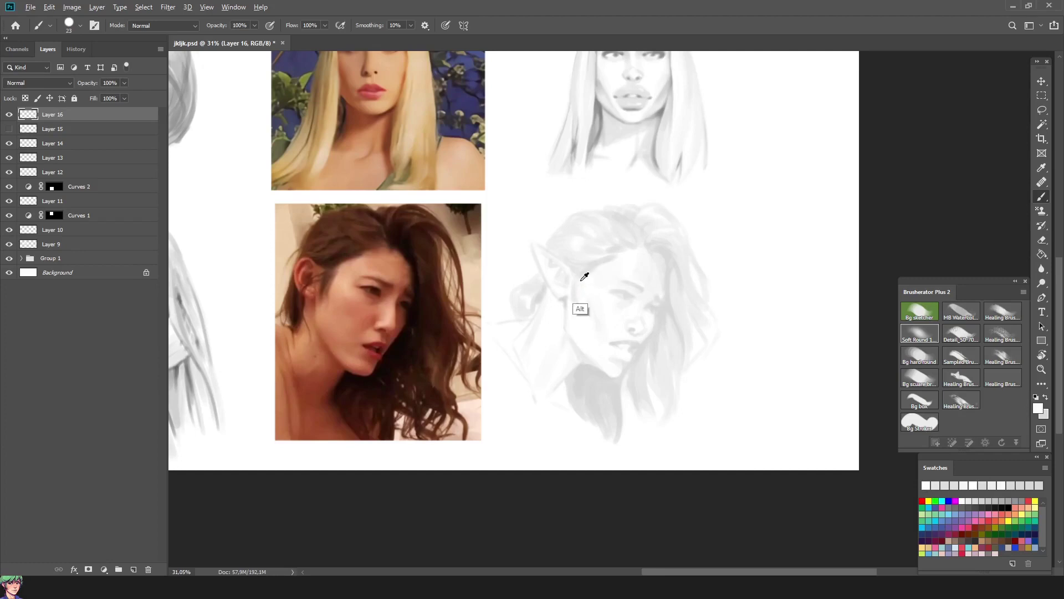
{"action": "right_click", "coordinate": [609, 266], "text": "alt"}
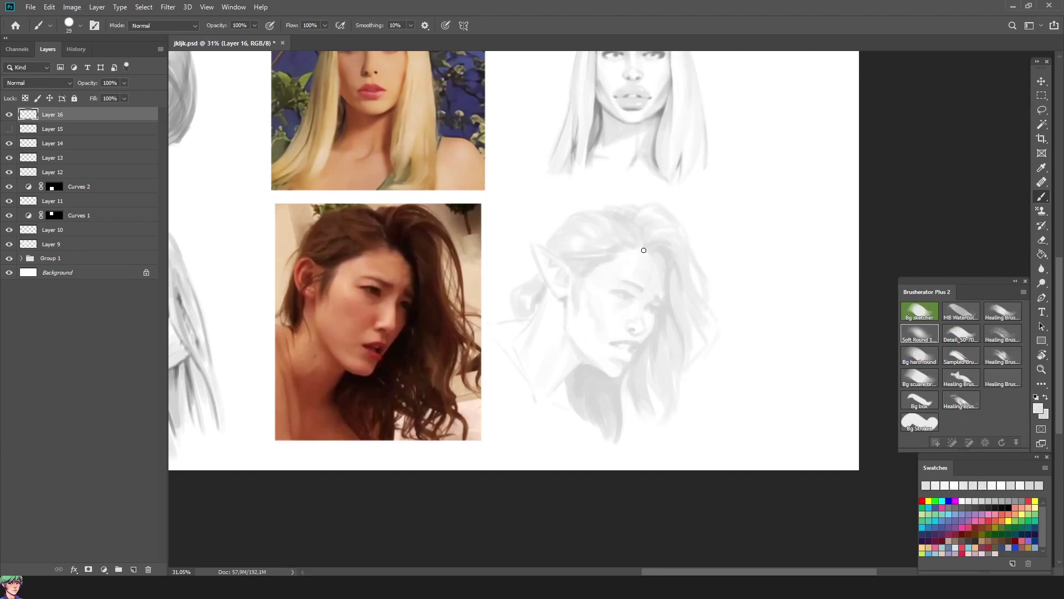
- Select the area around the tilted-head sketch and darken its tones with a Curves adjustment layer
{"action": "key", "text": "m"}
{"action": "left_click_drag", "start_coordinate": [744, 189], "coordinate": [487, 460]}
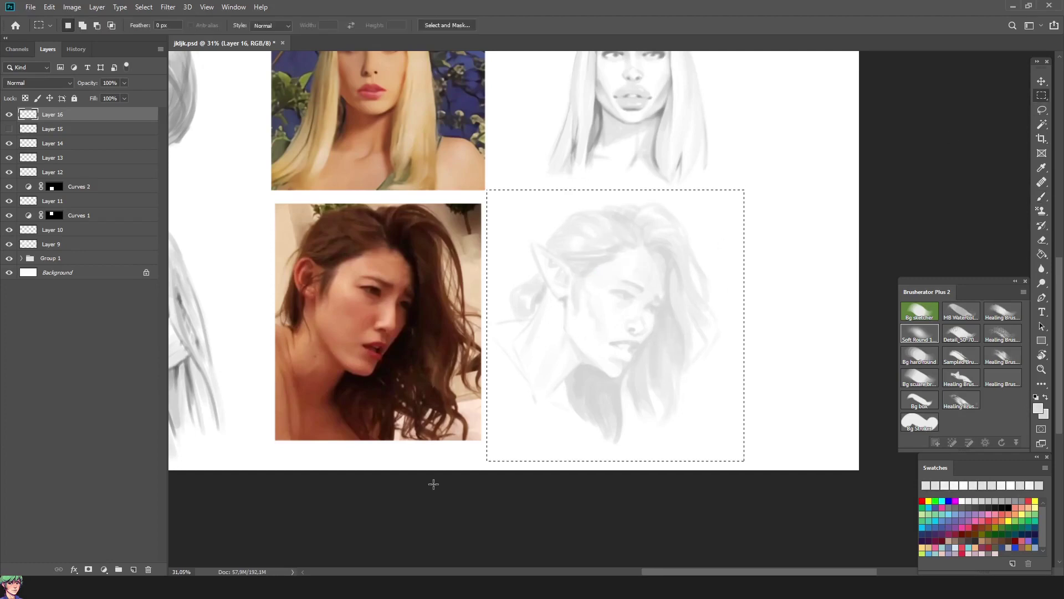
{"action": "key", "text": "ctrl+m"}
{"action": "left_click_drag", "start_coordinate": [110, 489], "coordinate": [173, 488]}
{"action": "left_click", "coordinate": [185, 472]}
{"action": "left_click_drag", "start_coordinate": [199, 427], "coordinate": [203, 416]}
{"action": "left_click", "coordinate": [234, 305]}
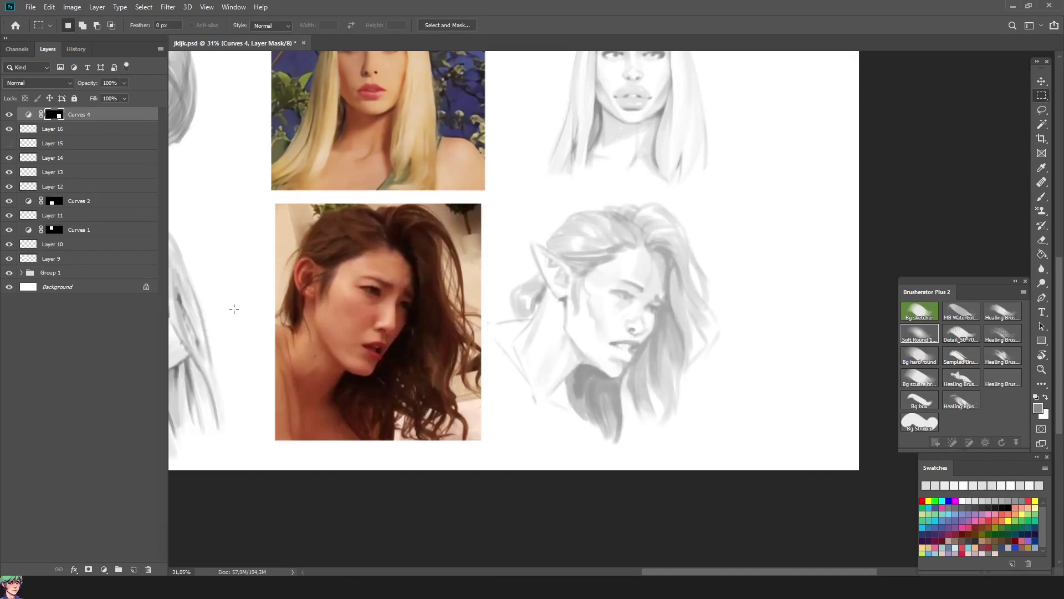
- Add a new layer above the curves, flip the canvas horizontally, and shade the hair beside the face with a 62 px brush
{"action": "key", "text": "ctrl+shift+alt+n"}
{"action": "key", "text": "ctrl+shift+h"}
{"action": "key", "text": "b"}
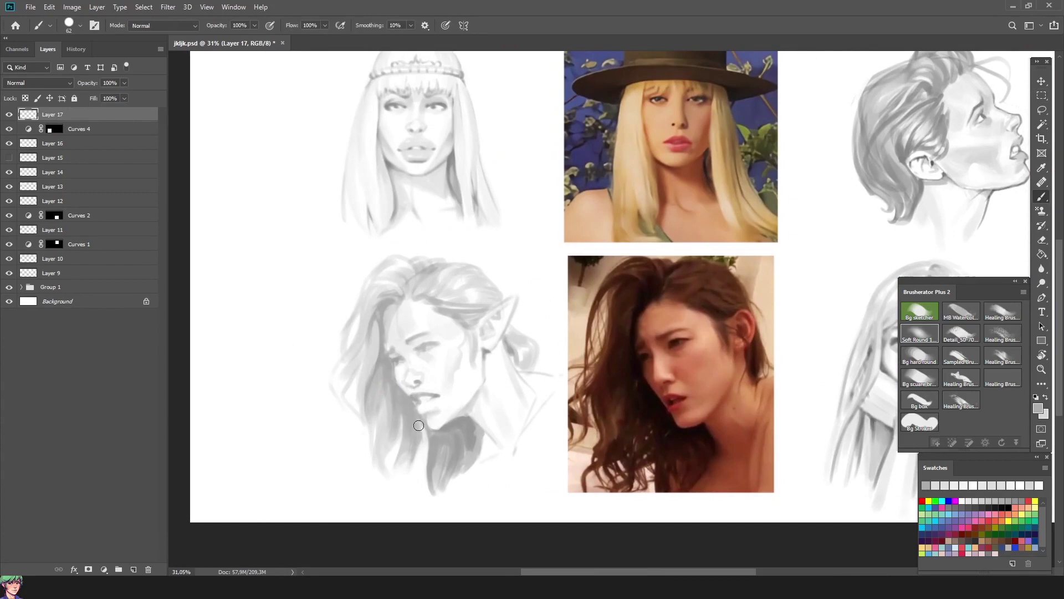
{"action": "left_click_drag", "start_coordinate": [401, 348], "coordinate": [386, 382]}
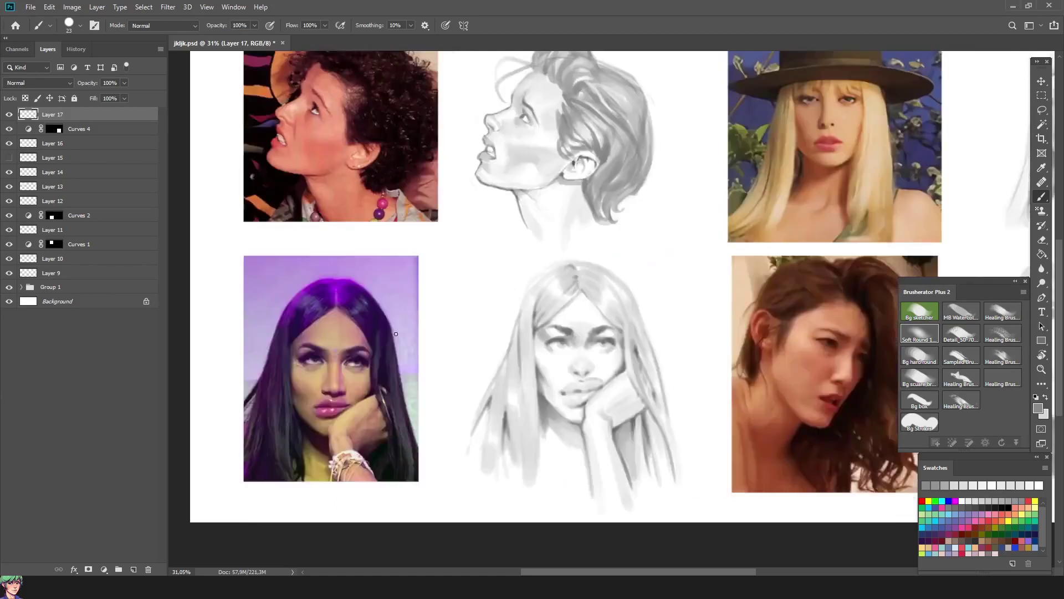
- Refine the lips, chin and jawline below the ear with sampled grays and 23 and 29 px brushes
{"action": "scroll", "coordinate": [692, 361], "scroll_direction": "right", "scroll_amount": 5}
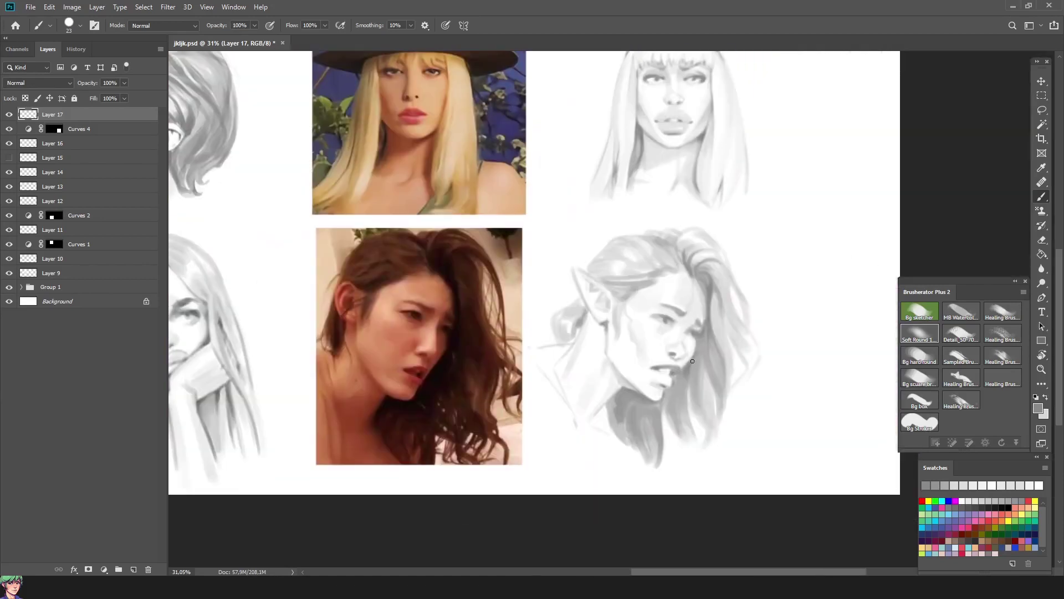
{"action": "left_click", "coordinate": [662, 374], "text": "alt"}
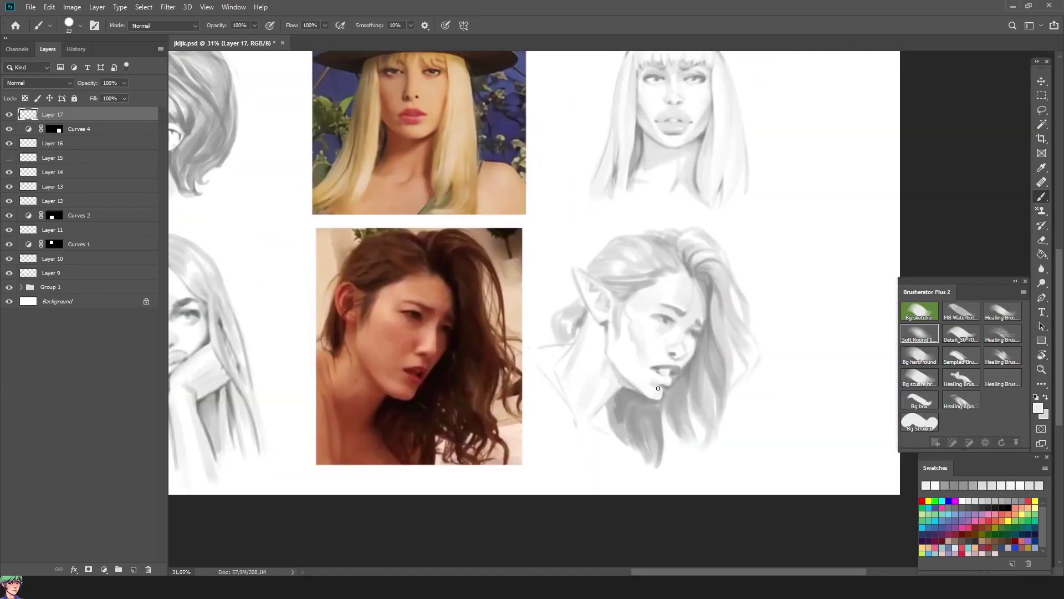
{"action": "left_click", "coordinate": [611, 324], "text": "alt"}
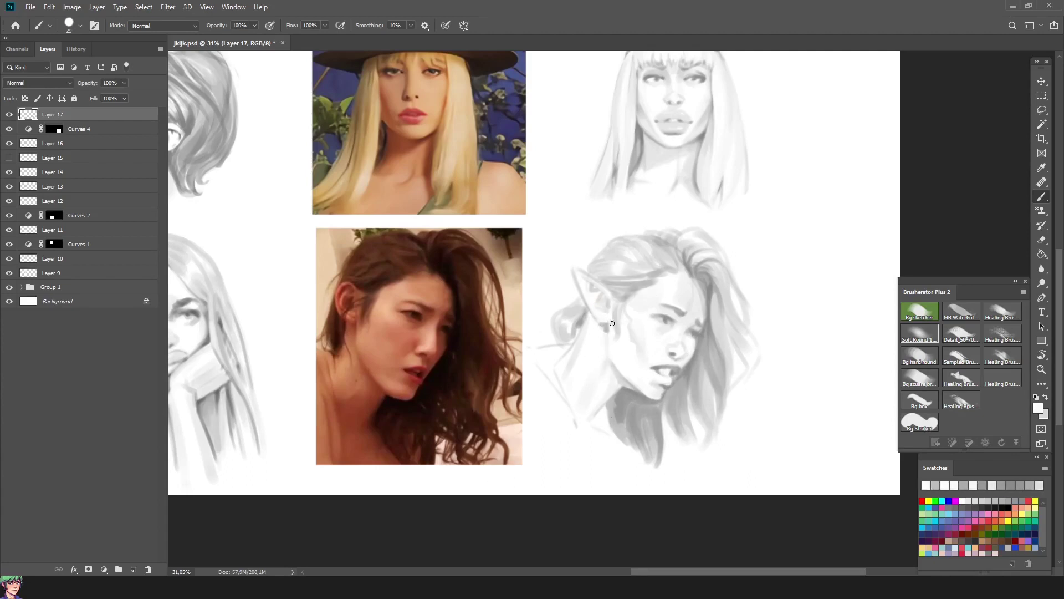
{"action": "left_click_drag", "start_coordinate": [660, 404], "coordinate": [652, 385]}
{"action": "left_click", "coordinate": [652, 385], "text": "alt"}
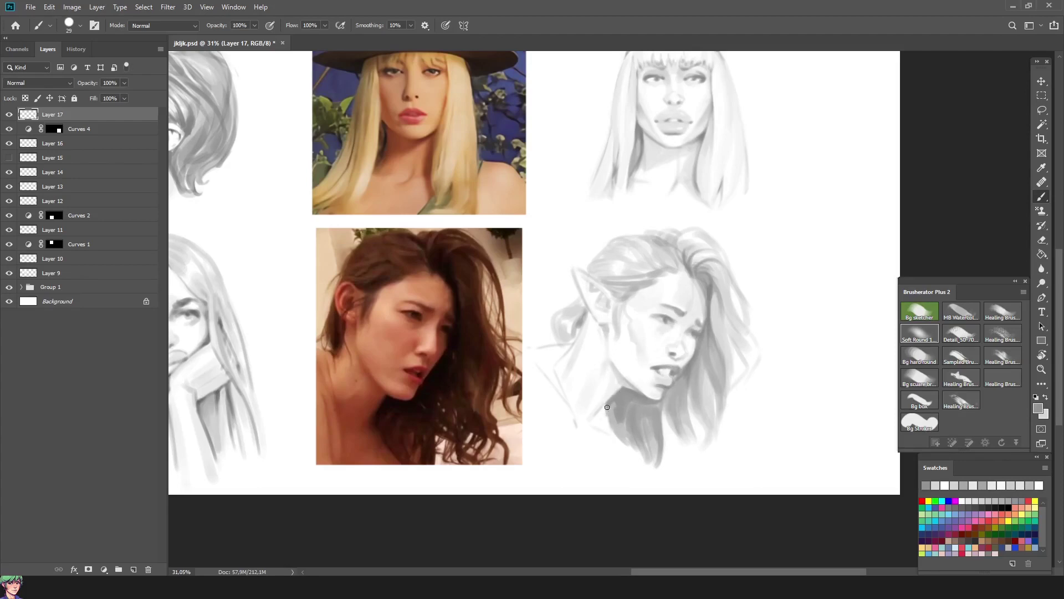
{"action": "left_click", "coordinate": [679, 381], "text": "alt"}
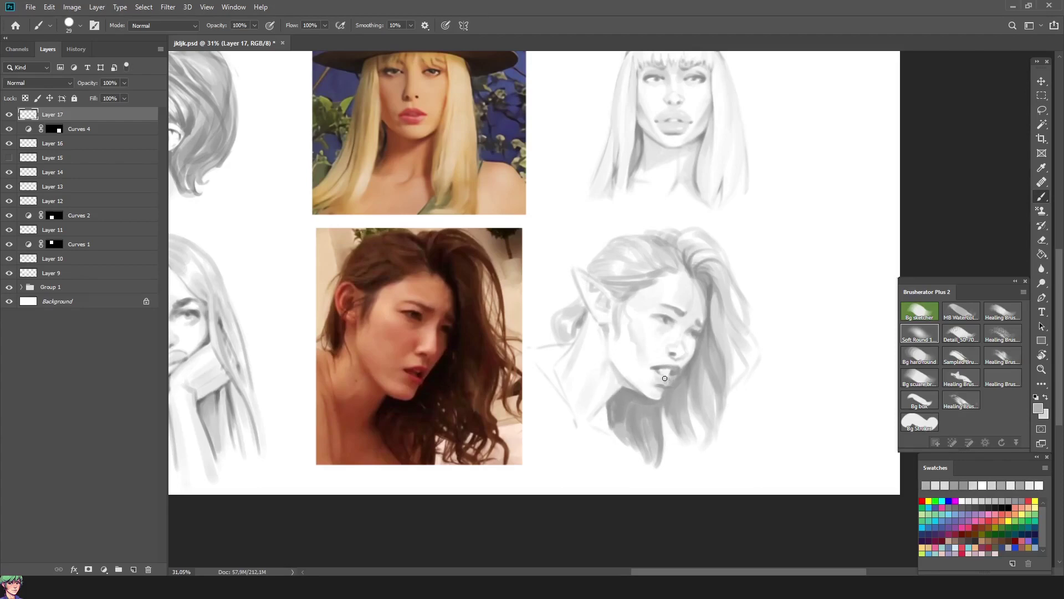
{"action": "left_click", "coordinate": [619, 376], "text": "alt"}
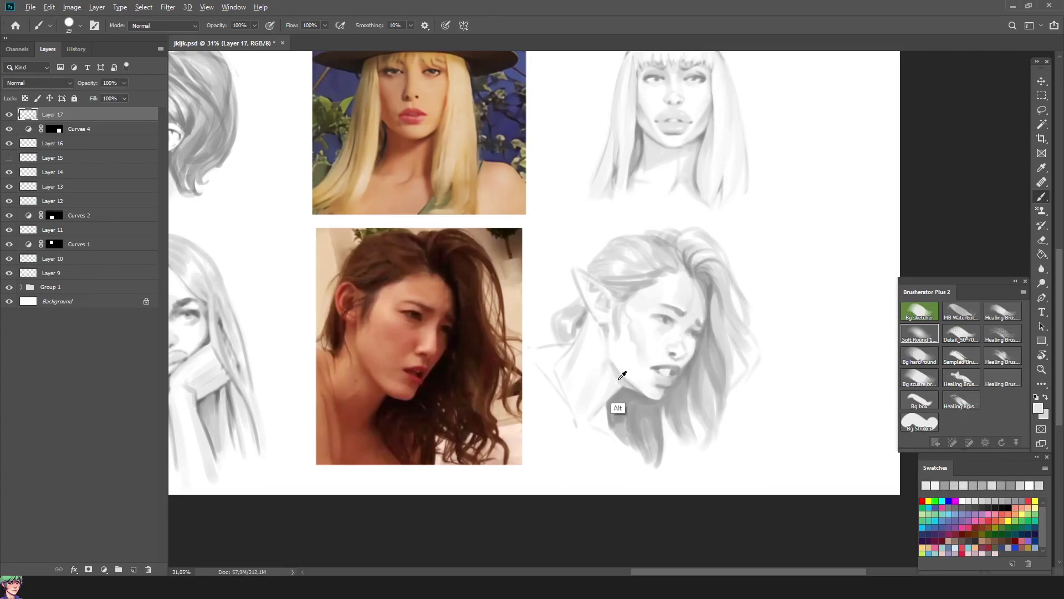
{"action": "left_click", "coordinate": [659, 366], "text": "alt"}
- Deepen the hair falling beside the face and even out the neck shadow under the jaw with 29 and 55 px brushes
{"action": "left_click_drag", "start_coordinate": [716, 321], "coordinate": [714, 281]}
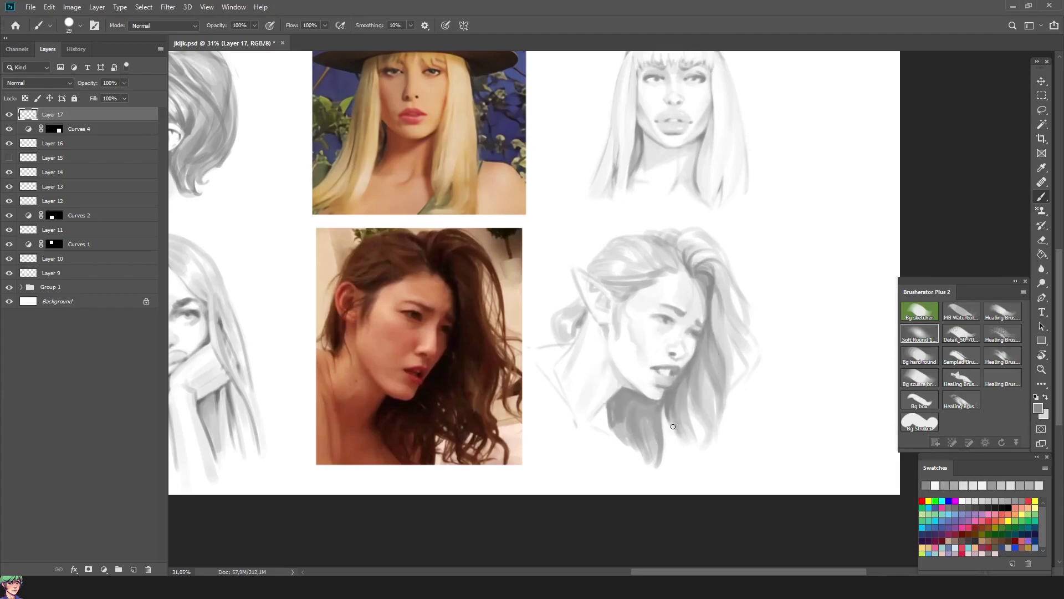
{"action": "left_click", "coordinate": [662, 403], "text": "alt"}
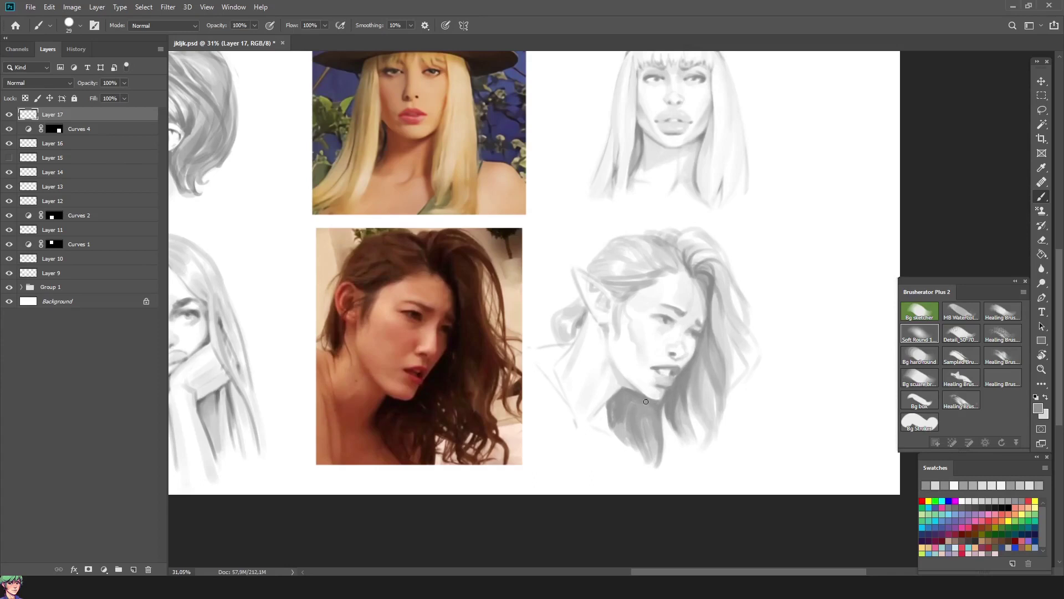
{"action": "left_click", "coordinate": [636, 425], "text": "alt"}
{"action": "key", "text": "bracketright"}
{"action": "key", "text": "bracketright"}
{"action": "left_click", "coordinate": [663, 417], "text": "alt"}
{"action": "left_click_drag", "start_coordinate": [663, 417], "coordinate": [683, 452]}
{"action": "mouse_move", "coordinate": [617, 405]}
{"action": "left_mouse_down"}
{"action": "mouse_move", "coordinate": [635, 446]}
{"action": "mouse_move", "coordinate": [647, 405]}
{"action": "left_mouse_up"}
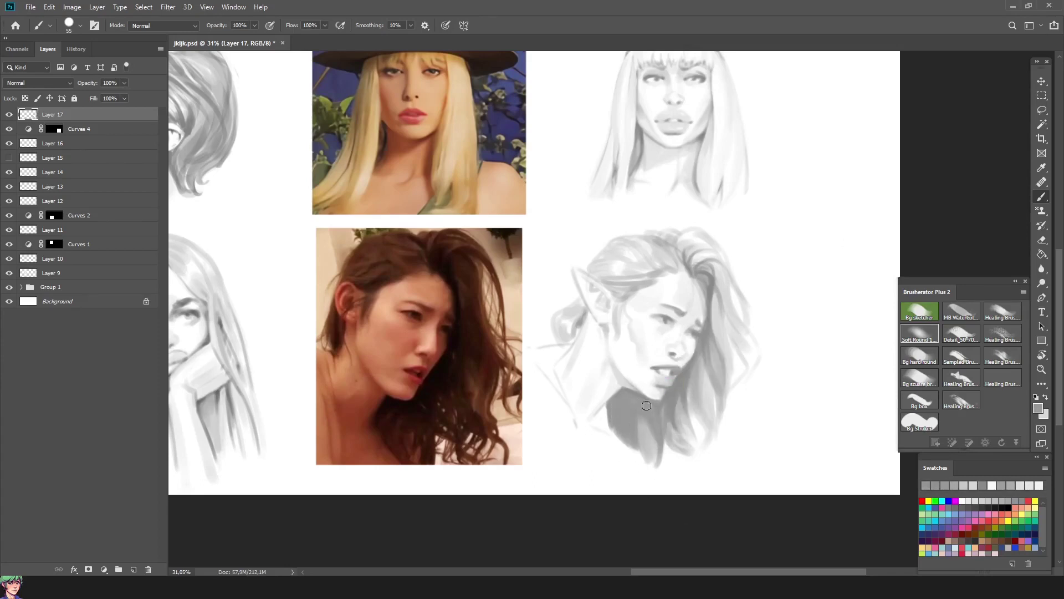
- Flip the canvas horizontally and refine the nose and upper lip with closely sampled grays and a 23 px brush
{"action": "key", "text": "ctrl+shift+h"}
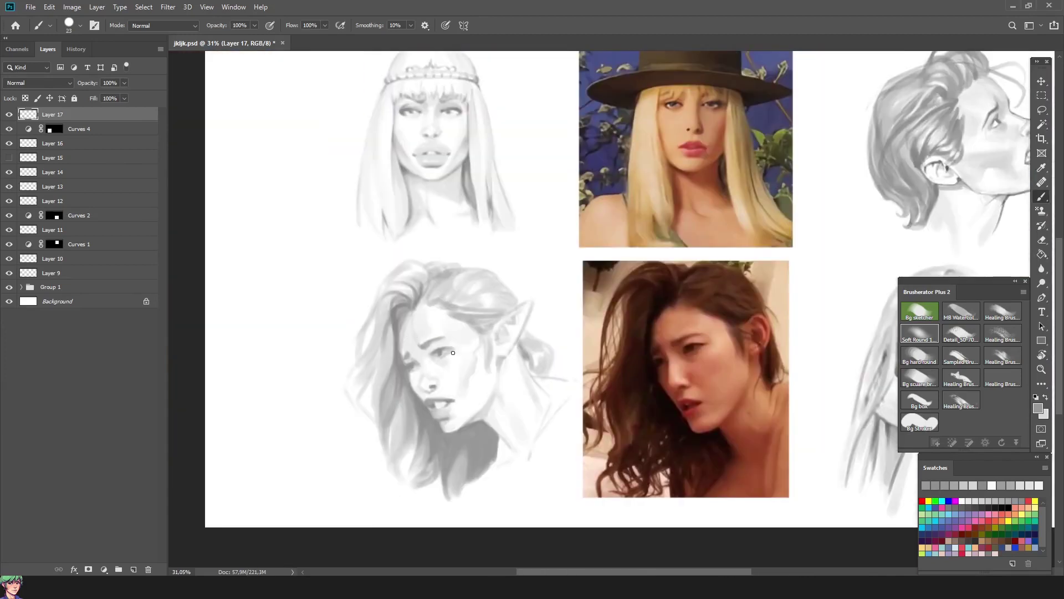
{"action": "left_click", "coordinate": [421, 390], "text": "alt"}
{"action": "left_click", "coordinate": [423, 382], "text": "alt"}
{"action": "left_click", "coordinate": [423, 379], "text": "alt"}
{"action": "left_click", "coordinate": [429, 408], "text": "alt"}
{"action": "left_click", "coordinate": [401, 395], "text": "alt"}
{"action": "left_click_drag", "start_coordinate": [450, 381], "coordinate": [437, 405]}
{"action": "left_click", "coordinate": [433, 406], "text": "alt"}
{"action": "left_click", "coordinate": [431, 397], "text": "alt"}
{"action": "left_click", "coordinate": [428, 398], "text": "alt"}
- Shade the eye area, chin and ear edge with sampled grays and a 29 px brush
{"action": "left_click", "coordinate": [477, 333], "text": "alt"}
{"action": "left_click", "coordinate": [416, 398], "text": "alt"}
{"action": "left_click_drag", "start_coordinate": [421, 359], "coordinate": [450, 381]}
{"action": "left_click", "coordinate": [416, 364], "text": "alt"}
{"action": "left_click", "coordinate": [450, 438], "text": "alt"}
{"action": "left_click", "coordinate": [443, 417], "text": "alt"}
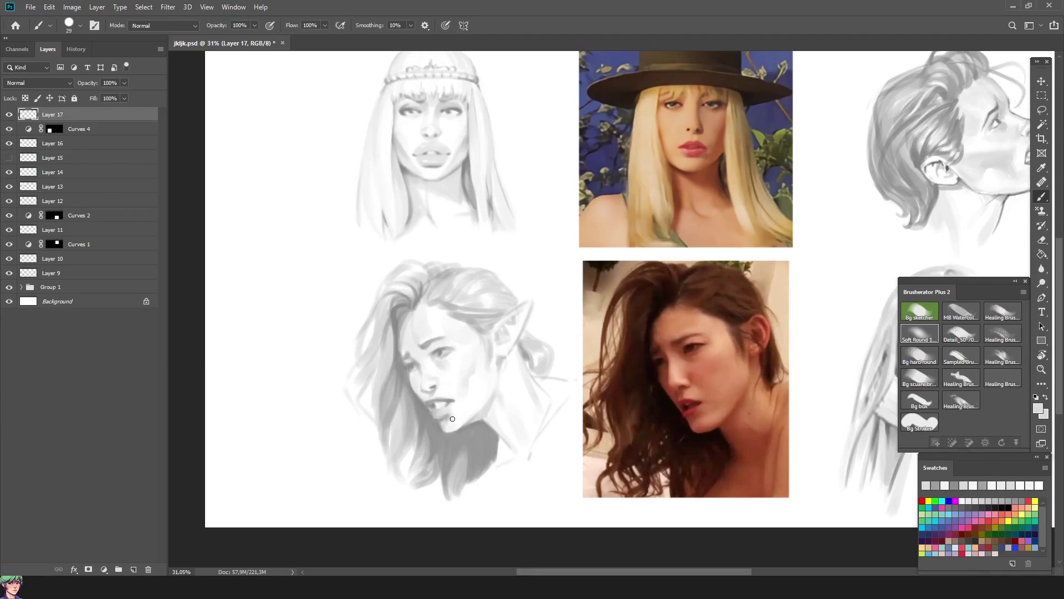
{"action": "left_click", "coordinate": [500, 375], "text": "alt"}
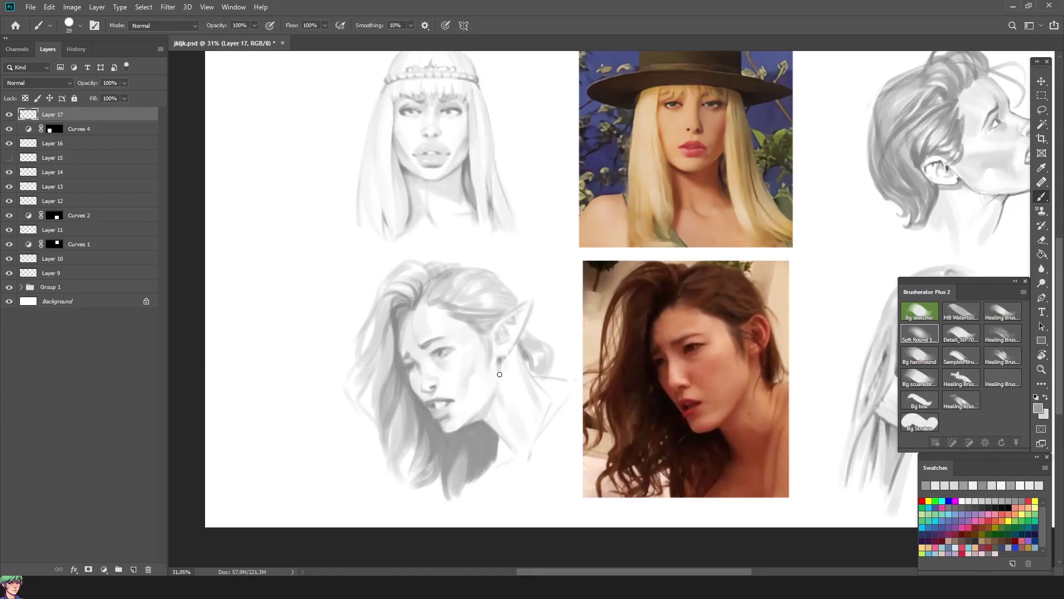
{"action": "left_click", "coordinate": [525, 316], "text": "alt"}
- Flip the canvas back, darken the hair around the ear, and sharpen the near eye with a 29 px brush
{"action": "key", "text": "h"}
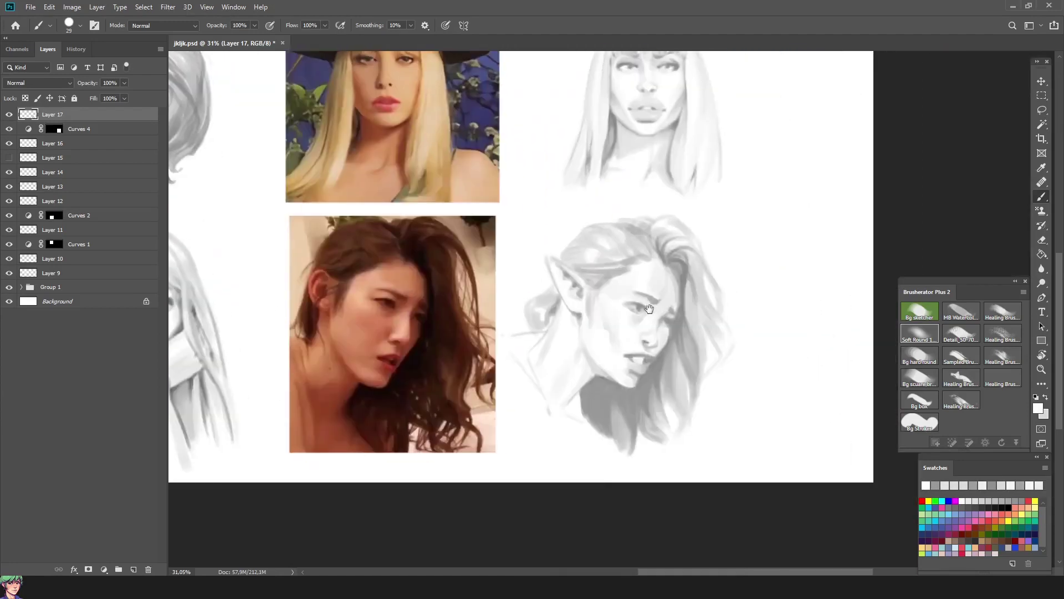
{"action": "left_click", "coordinate": [553, 309], "text": "alt"}
{"action": "left_click_drag", "start_coordinate": [565, 263], "coordinate": [608, 282]}
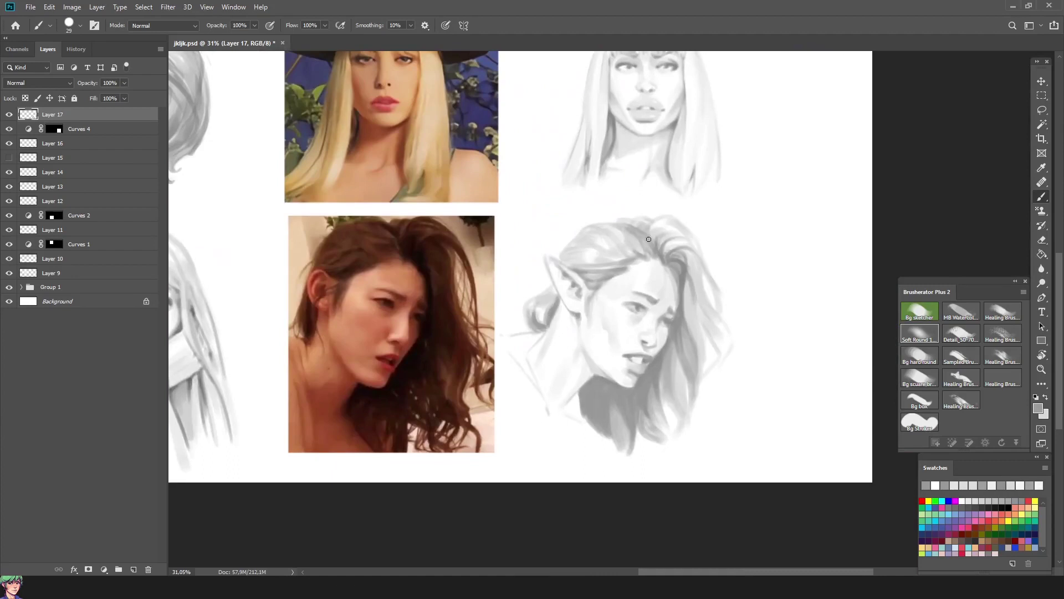
{"action": "left_click", "coordinate": [664, 321], "text": "alt"}
{"action": "left_click", "coordinate": [644, 318], "text": "alt"}
{"action": "left_click", "coordinate": [657, 303], "text": "alt"}
- Shape the hair bun behind the ear and paint out the shoulder and back outlines with sampled white
{"action": "key", "text": "ctrl+plus"}
{"action": "mouse_move", "coordinate": [550, 312]}
{"action": "left_mouse_down"}
{"action": "mouse_move", "coordinate": [532, 331]}
{"action": "mouse_move", "coordinate": [541, 332]}
{"action": "left_mouse_up"}
{"action": "left_click", "coordinate": [504, 378], "text": "alt"}
{"action": "mouse_move", "coordinate": [537, 423]}
{"action": "left_mouse_down"}
{"action": "mouse_move", "coordinate": [612, 469]}
{"action": "mouse_move", "coordinate": [535, 415]}
{"action": "mouse_move", "coordinate": [523, 357]}
{"action": "left_mouse_up"}
- Paint darker strands over the crown and along the hair falling on the far side of the face
{"action": "mouse_move", "coordinate": [625, 249]}
{"action": "left_mouse_down"}
{"action": "mouse_move", "coordinate": [588, 249]}
{"action": "mouse_move", "coordinate": [568, 269]}
{"action": "left_mouse_up"}
{"action": "left_click_drag", "start_coordinate": [616, 222], "coordinate": [574, 247]}
{"action": "mouse_move", "coordinate": [696, 324]}
{"action": "left_mouse_down"}
{"action": "mouse_move", "coordinate": [707, 281]}
{"action": "mouse_move", "coordinate": [702, 341]}
{"action": "mouse_move", "coordinate": [701, 251]}
{"action": "mouse_move", "coordinate": [688, 271]}
{"action": "mouse_move", "coordinate": [693, 299]}
{"action": "left_mouse_up"}
{"action": "left_click", "coordinate": [697, 247], "text": "alt"}
{"action": "left_click_drag", "start_coordinate": [721, 255], "coordinate": [693, 255]}
- Soften the lower jaw and the neck shadow beneath it with a larger brush and sampled gray
{"action": "left_click", "coordinate": [660, 326], "text": "alt"}
{"action": "key", "text": "bracketright"}
{"action": "key", "text": "bracketright"}
{"action": "key", "text": "bracketright"}
{"action": "key", "text": "bracketright"}
{"action": "key", "text": "bracketright"}
{"action": "key", "text": "bracketright"}
{"action": "left_click_drag", "start_coordinate": [613, 368], "coordinate": [622, 377]}
- Blend the cheek and jaw planes in front of the ear with sampled light grays, using 34 and 58 px brushes
{"action": "left_click", "coordinate": [587, 358], "text": "alt"}
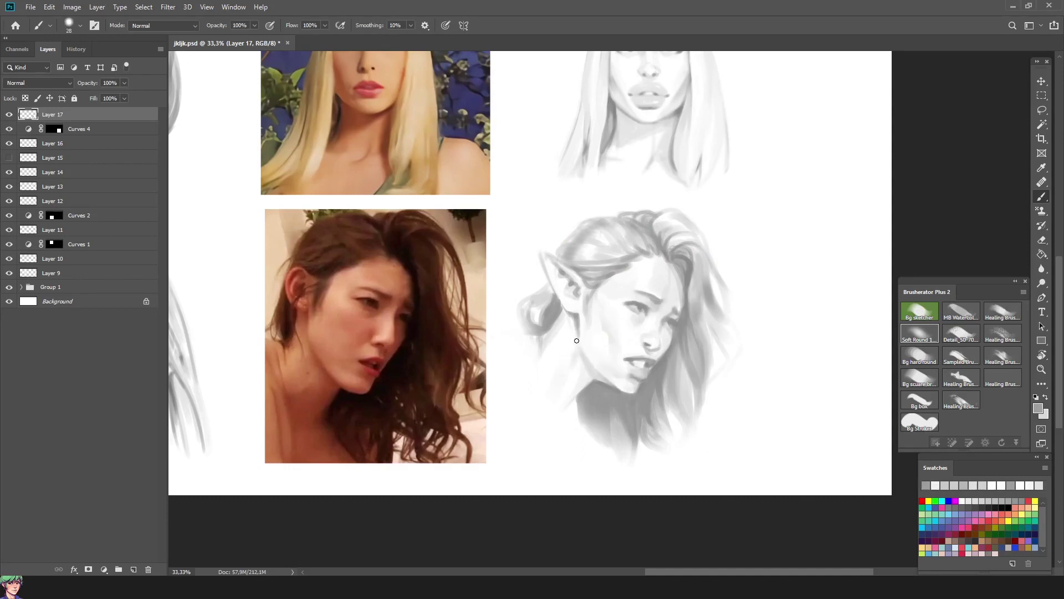
{"action": "key", "text": "bracketleft"}
{"action": "key", "text": "bracketleft"}
{"action": "key", "text": "bracketleft"}
{"action": "key", "text": "bracketleft"}
{"action": "key", "text": "bracketleft"}
{"action": "left_click", "coordinate": [591, 331], "text": "alt"}
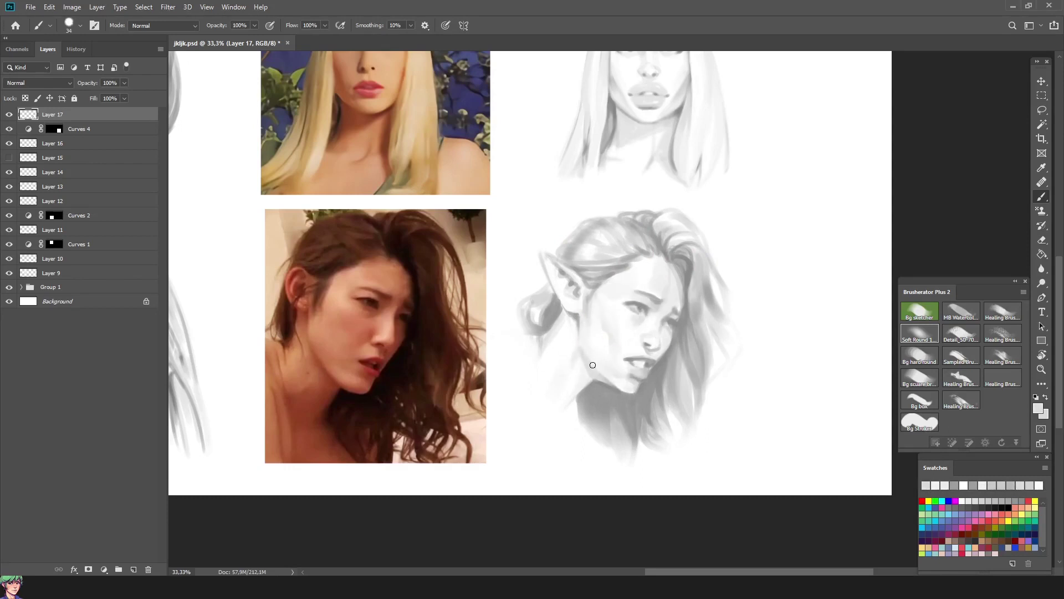
{"action": "left_click", "coordinate": [582, 333], "text": "alt"}
{"action": "left_click", "coordinate": [594, 330], "text": "alt"}
{"action": "key", "text": "bracketright"}
{"action": "key", "text": "bracketright"}
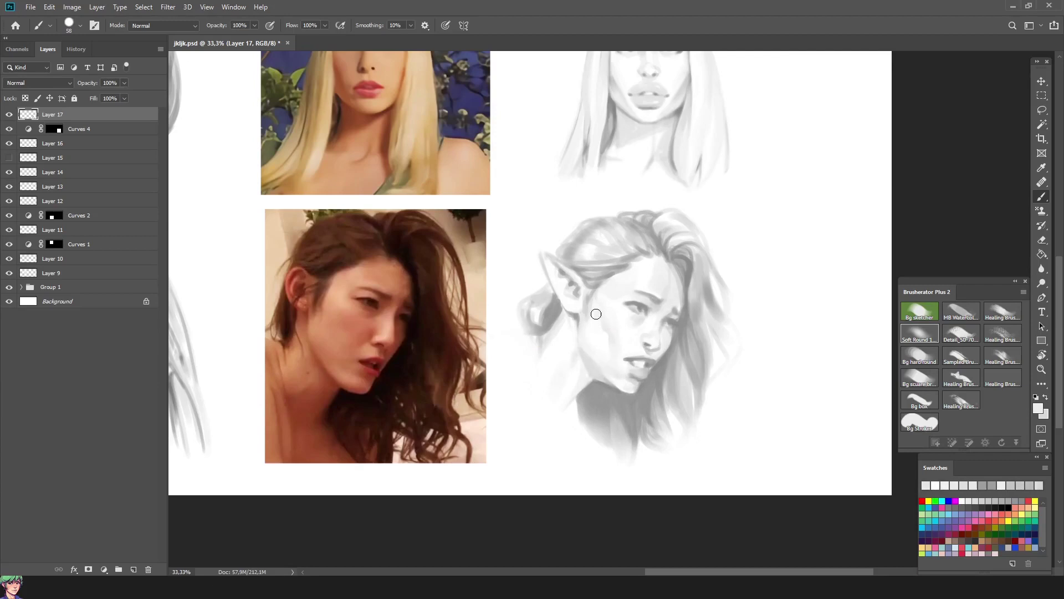
{"action": "left_click_drag", "start_coordinate": [593, 332], "coordinate": [608, 332]}
- Fade the neck and the edge of its shadow into the white background with large soft brushes up to 166 px
{"action": "left_click", "coordinate": [648, 302], "text": "alt"}
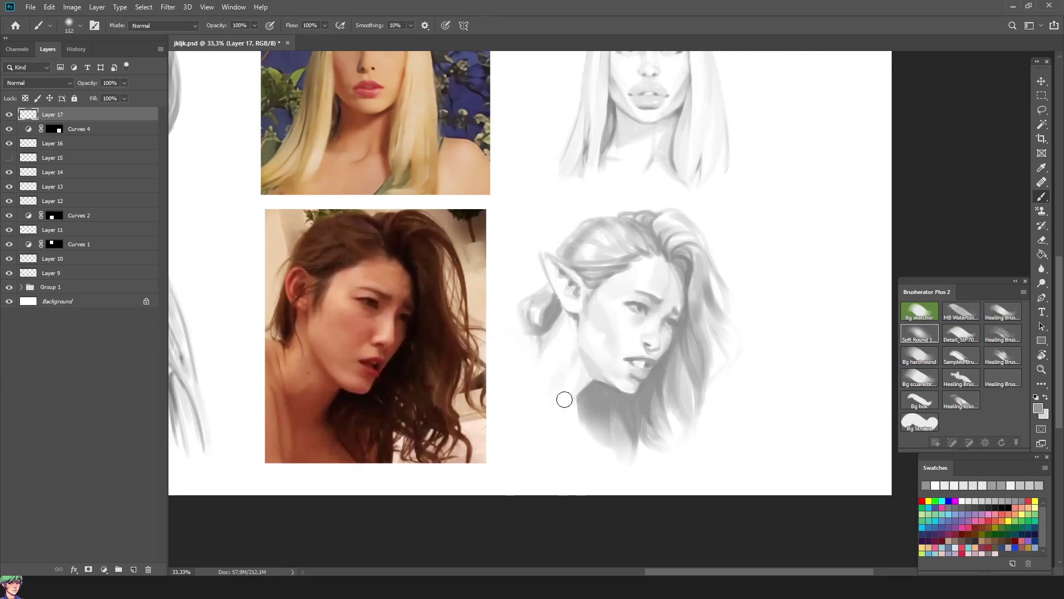
{"action": "left_click", "coordinate": [549, 477], "text": "alt"}
{"action": "left_click_drag", "start_coordinate": [620, 362], "coordinate": [600, 398]}
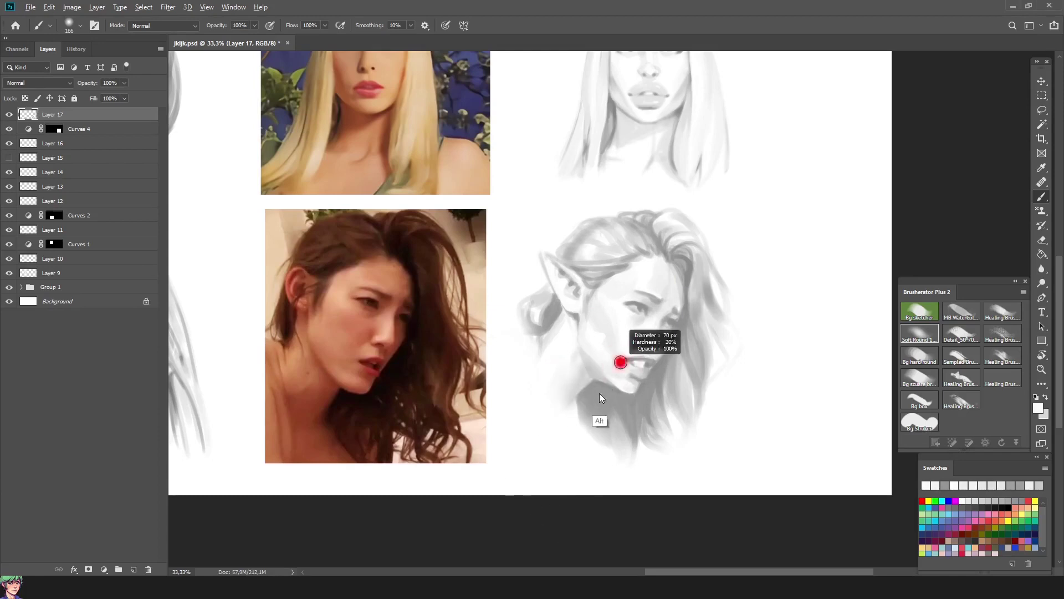
{"action": "left_click", "coordinate": [641, 352], "text": "alt"}
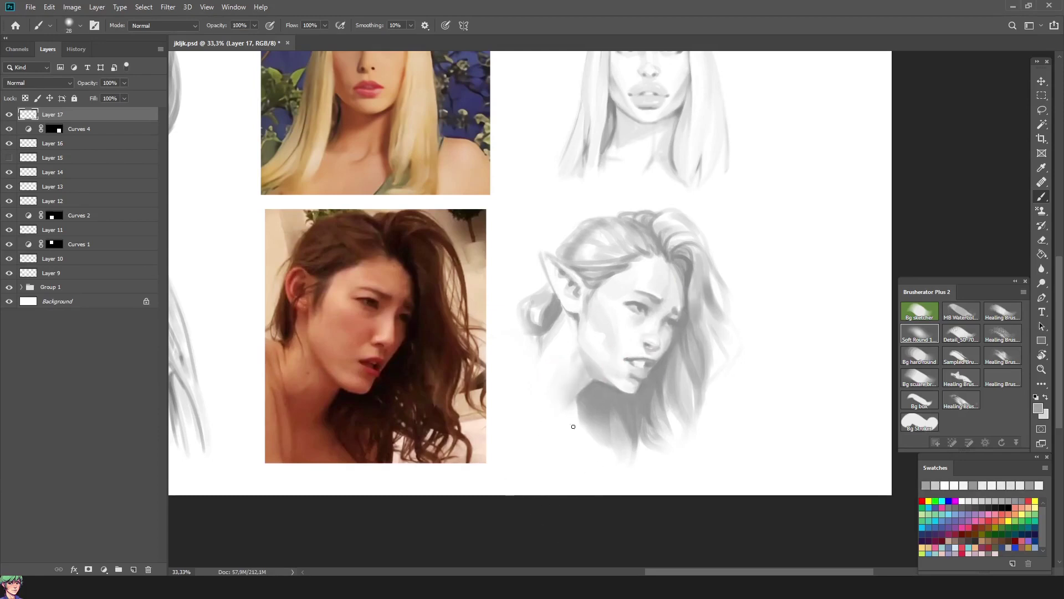
- Paint gray strokes running down the neck from the hair bun to the shadow under the jaw
{"action": "left_click", "coordinate": [523, 223], "text": "alt"}
{"action": "left_click_drag", "start_coordinate": [549, 328], "coordinate": [591, 372]}
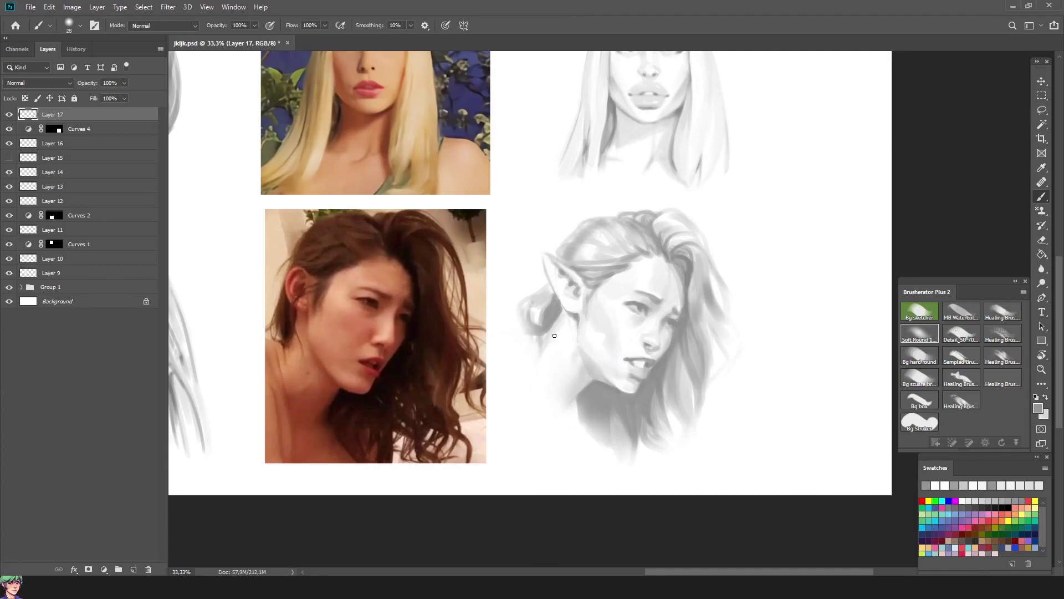
{"action": "left_click_drag", "start_coordinate": [545, 336], "coordinate": [571, 379]}
{"action": "left_click_drag", "start_coordinate": [547, 330], "coordinate": [586, 389]}
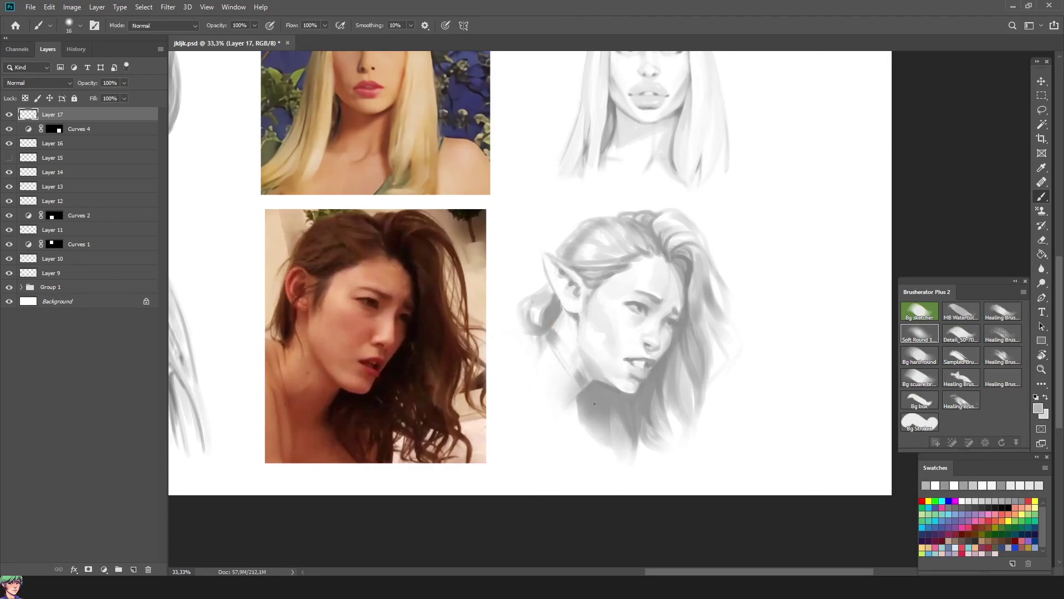
- Flip the canvas horizontally and rework the pointed ear and the neck edge below it with sampled grays
{"action": "key", "text": "h"}
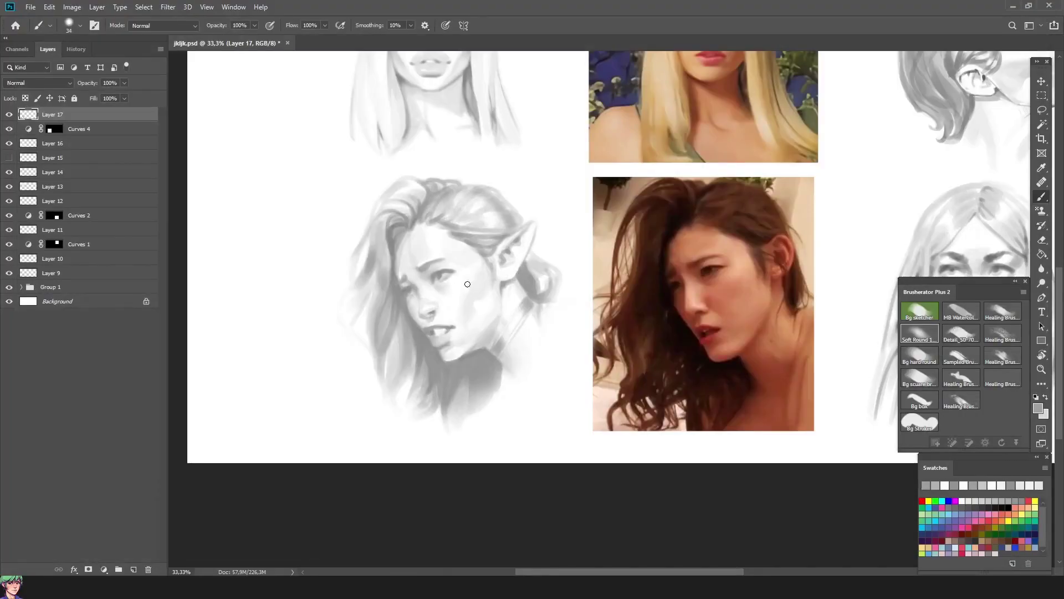
{"action": "left_click", "coordinate": [527, 271], "text": "alt"}
{"action": "left_click", "coordinate": [525, 251], "text": "alt"}
{"action": "key", "text": "bracketright"}
{"action": "key", "text": "bracketright"}
{"action": "key", "text": "bracketright"}
{"action": "key", "text": "bracketright"}
{"action": "left_click_drag", "start_coordinate": [517, 280], "coordinate": [509, 324]}
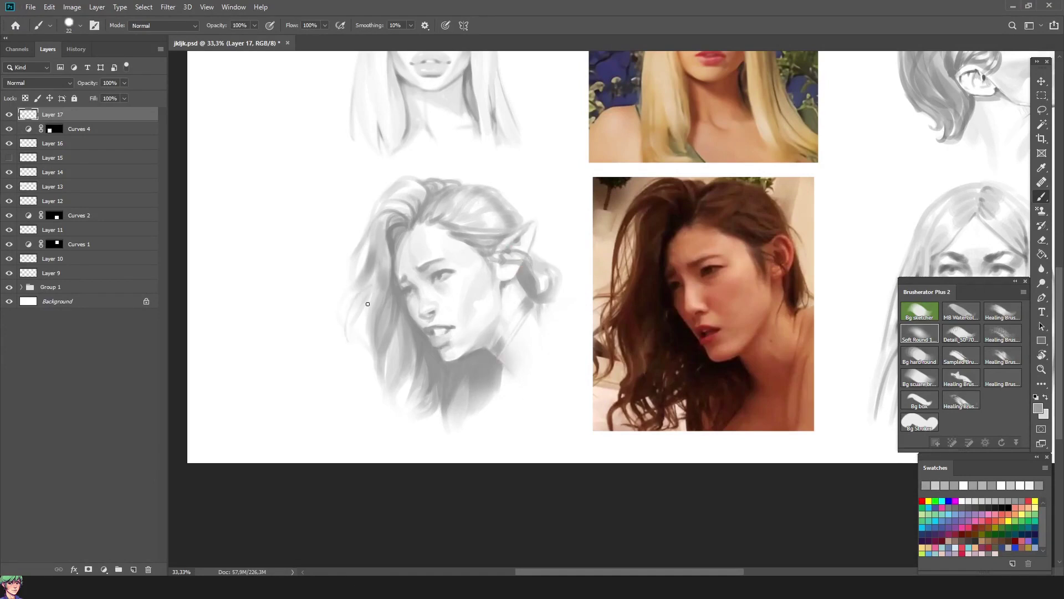
- Paint loose curled strands along the outer hair with a 22 px brush, and shade beside the far eye with a 58 px brush
{"action": "left_click", "coordinate": [363, 281], "text": "alt"}
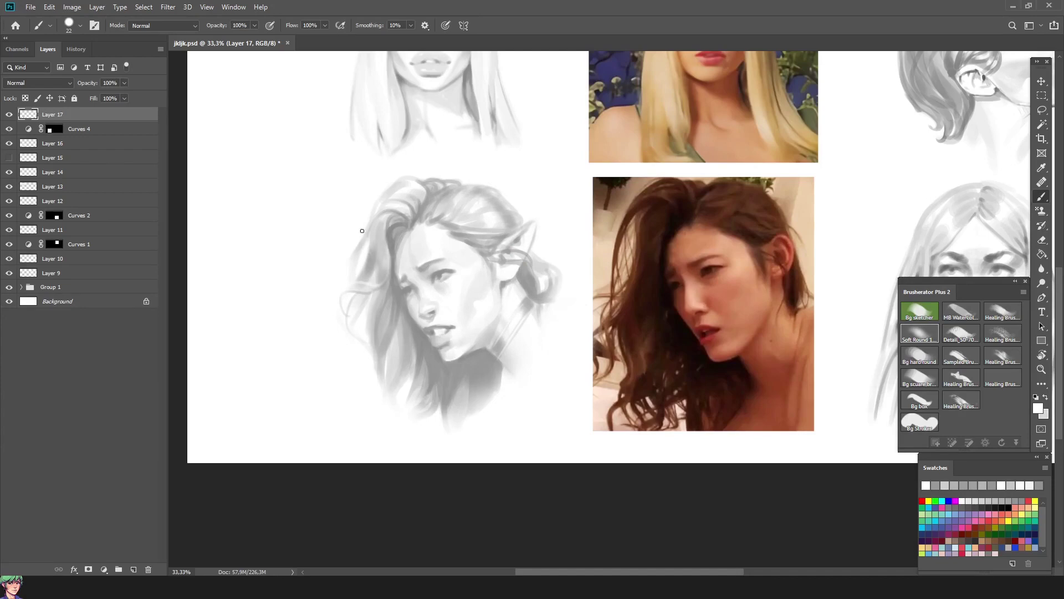
{"action": "left_click", "coordinate": [405, 363], "text": "alt"}
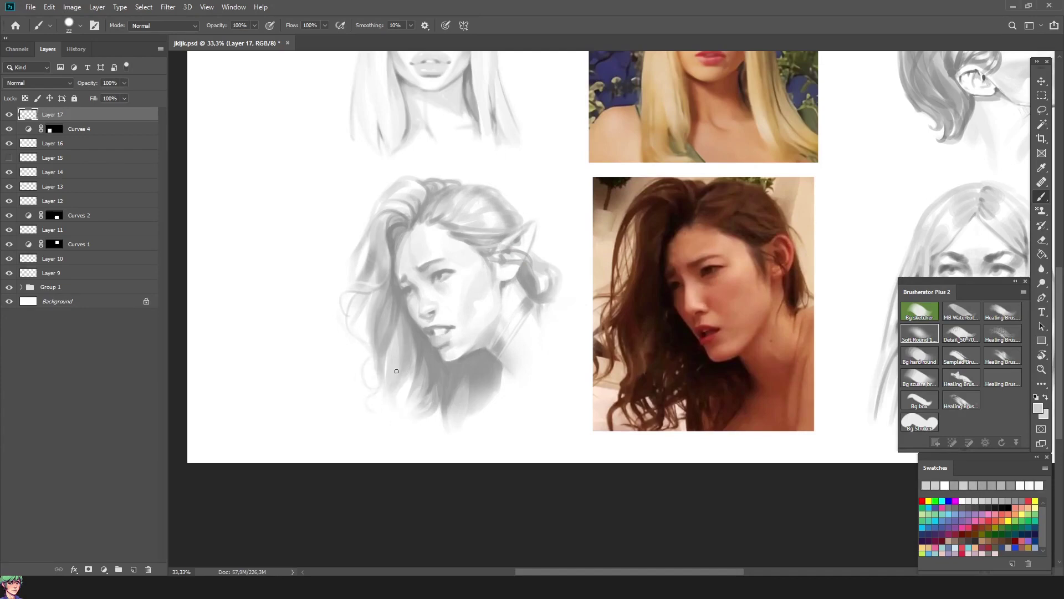
{"action": "left_click_drag", "start_coordinate": [461, 271], "coordinate": [421, 273]}
{"action": "left_click", "coordinate": [421, 274], "text": "alt"}
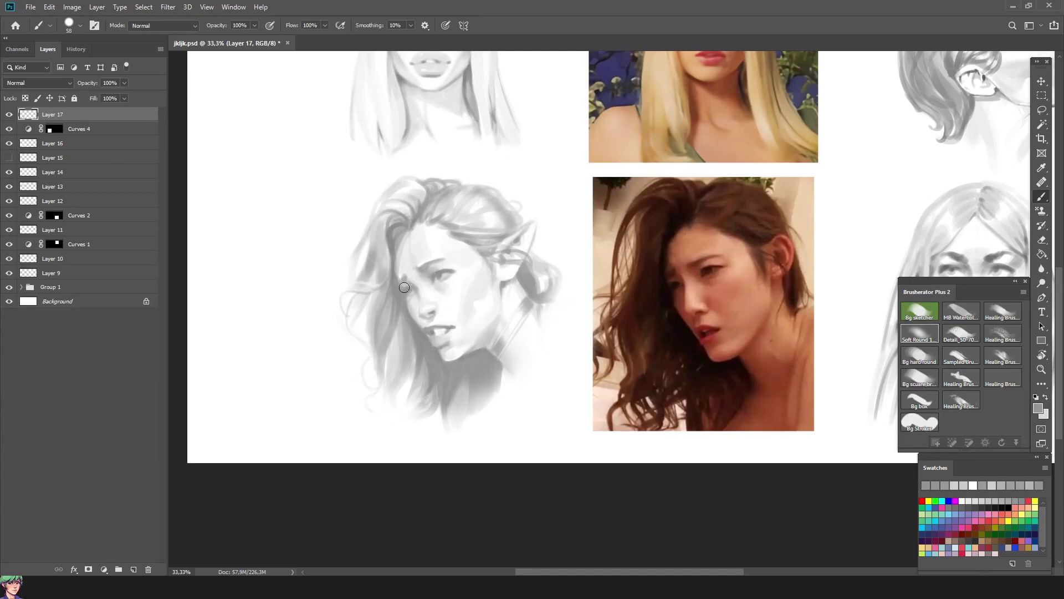